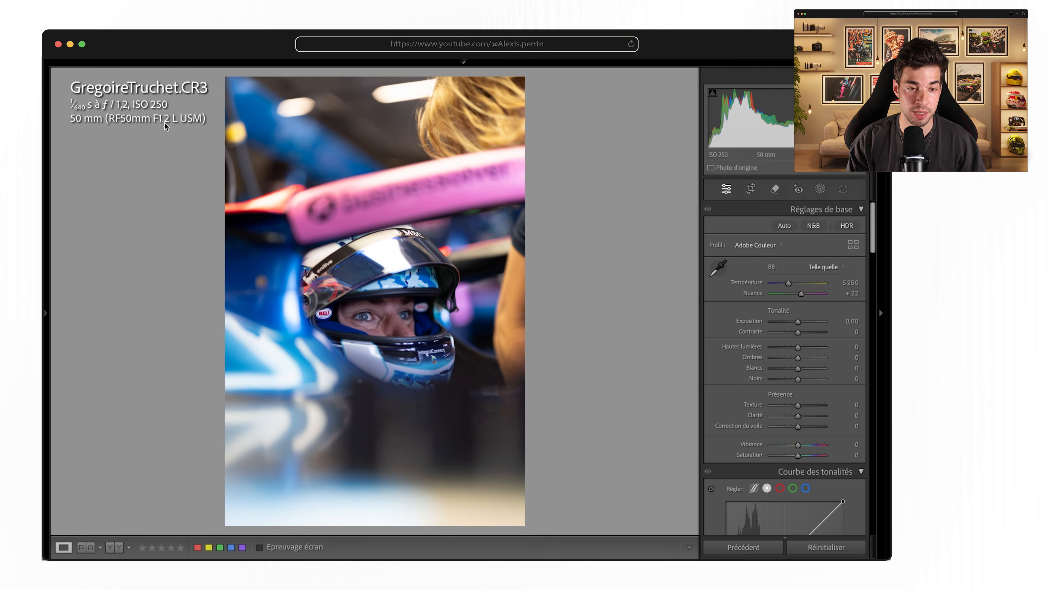
Step: Inspect the driver's eyes and helmet at a closer zoom and return to the full photo
left_click(421, 325)
left_click_drag(448, 325, 422, 331)
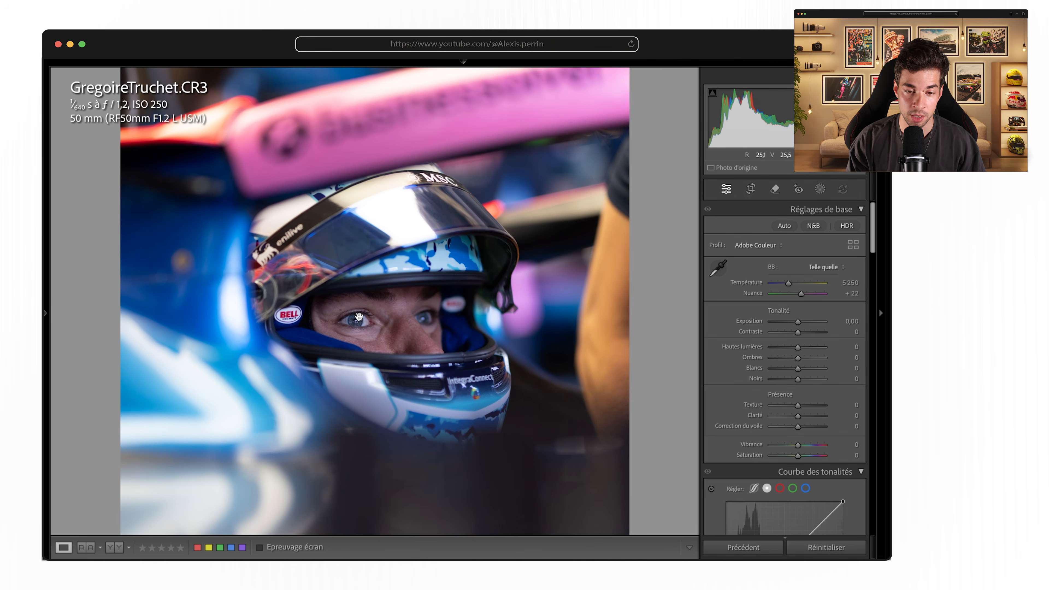
left_click(348, 308)
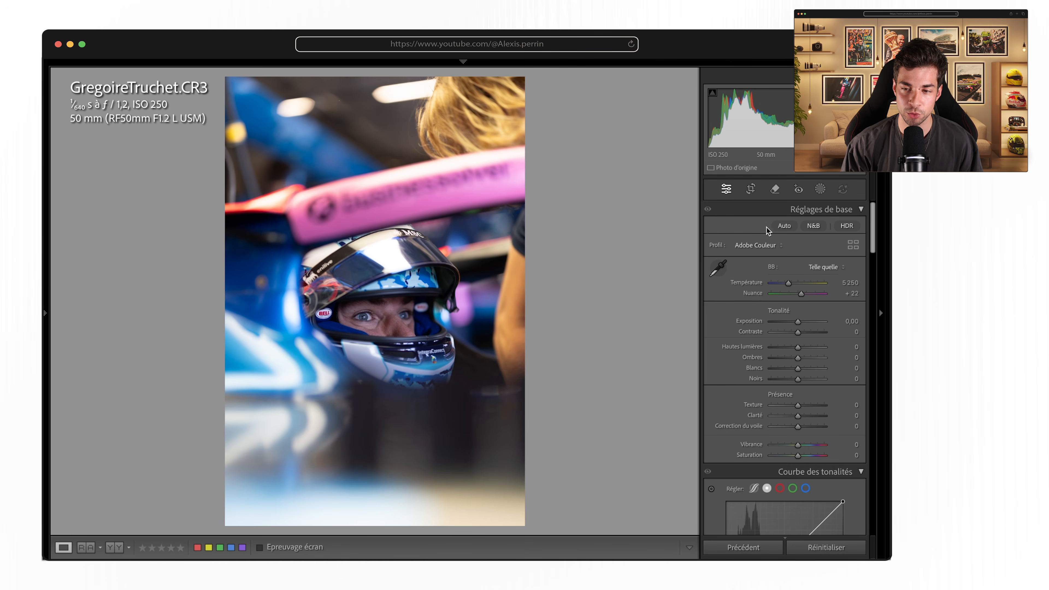
Step: Crop the photo at its original aspect ratio, tightening the frame around the driver's helmet from the top edge
left_click(751, 189)
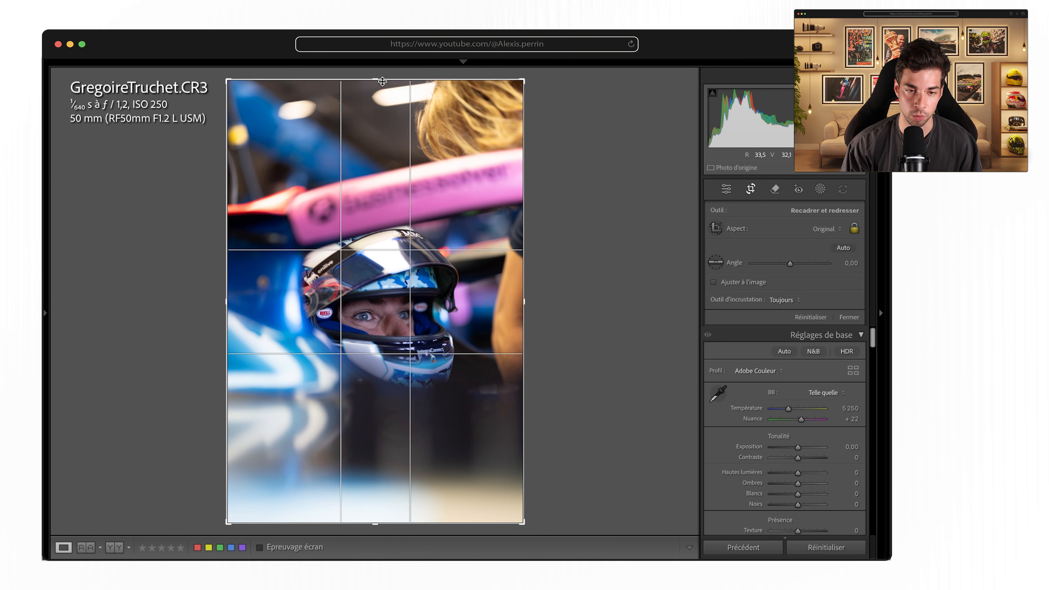
left_click_drag(373, 80, 395, 145)
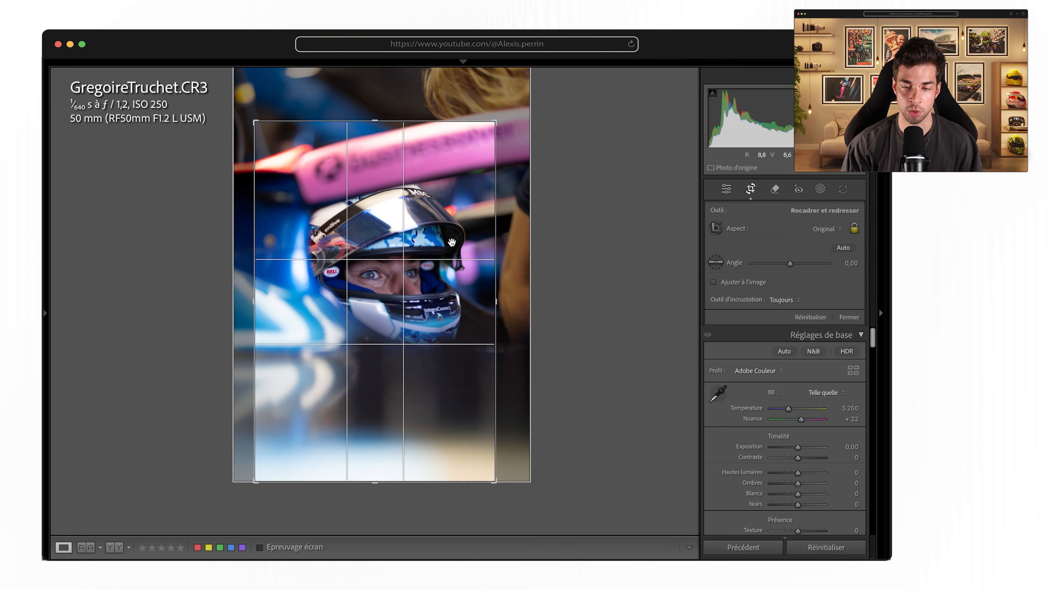
key("Return")
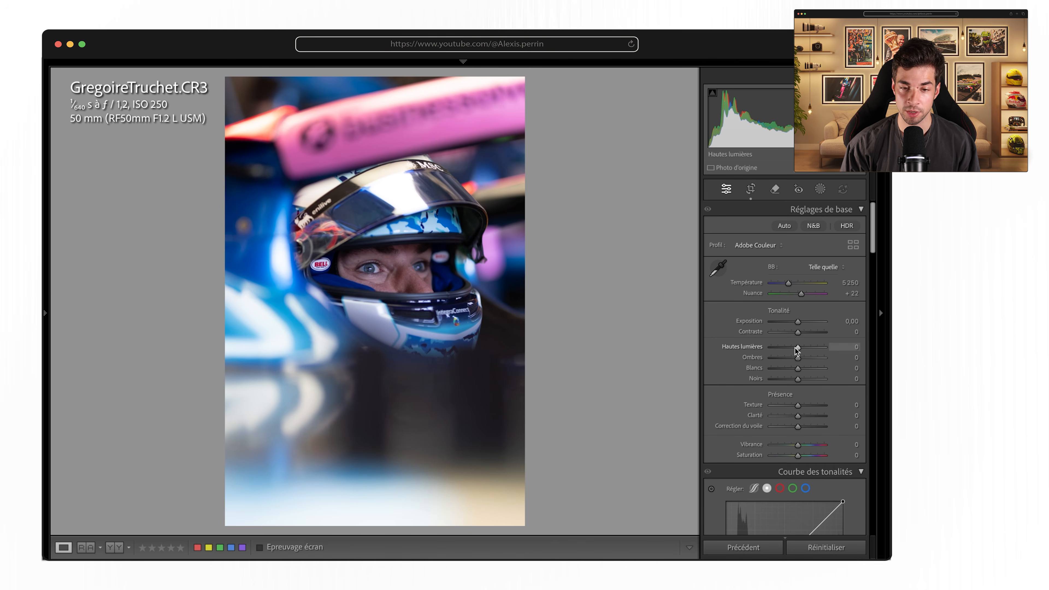
Step: Set shadows and whites to +37 and blacks to −37, and lower clarity to −36
scroll(797, 351, "down", 3)
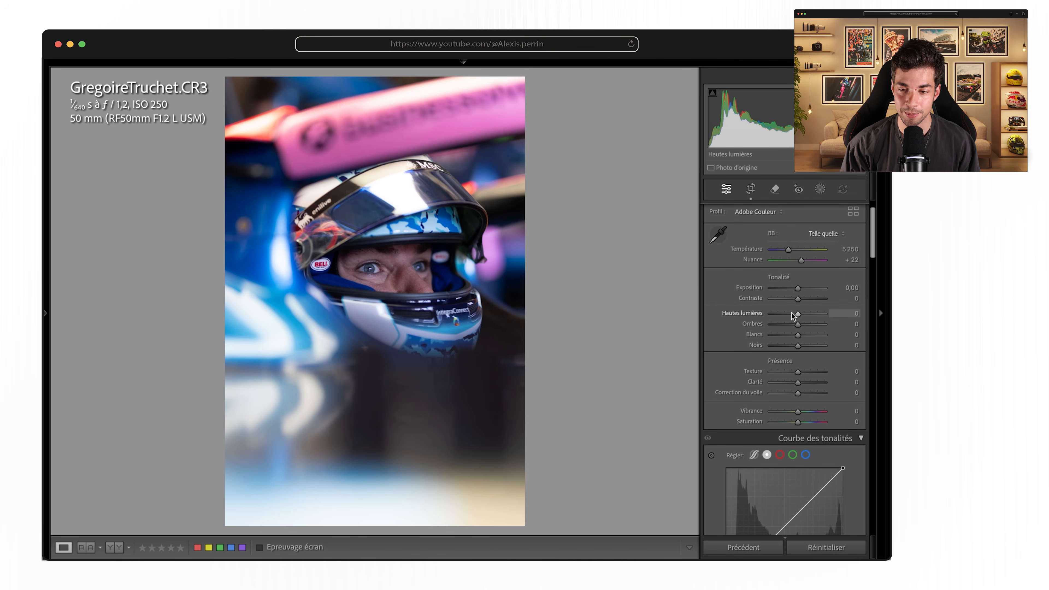
mouse_move(798, 326)
left_mouse_down()
mouse_move(808, 335)
mouse_move(790, 346)
left_mouse_up()
scroll(794, 356, "down", 2)
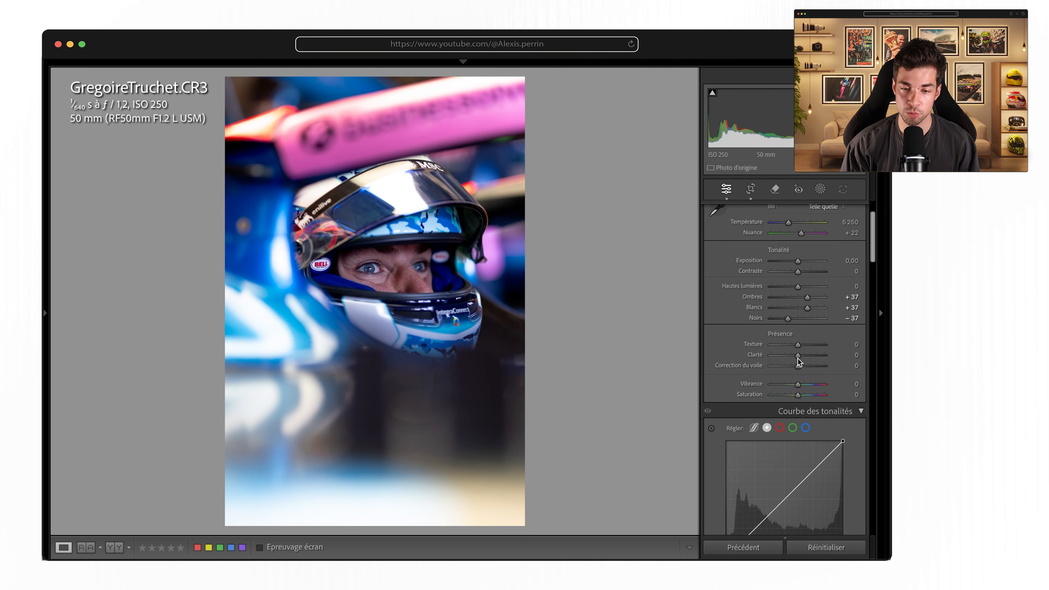
left_click_drag(788, 359, 790, 356)
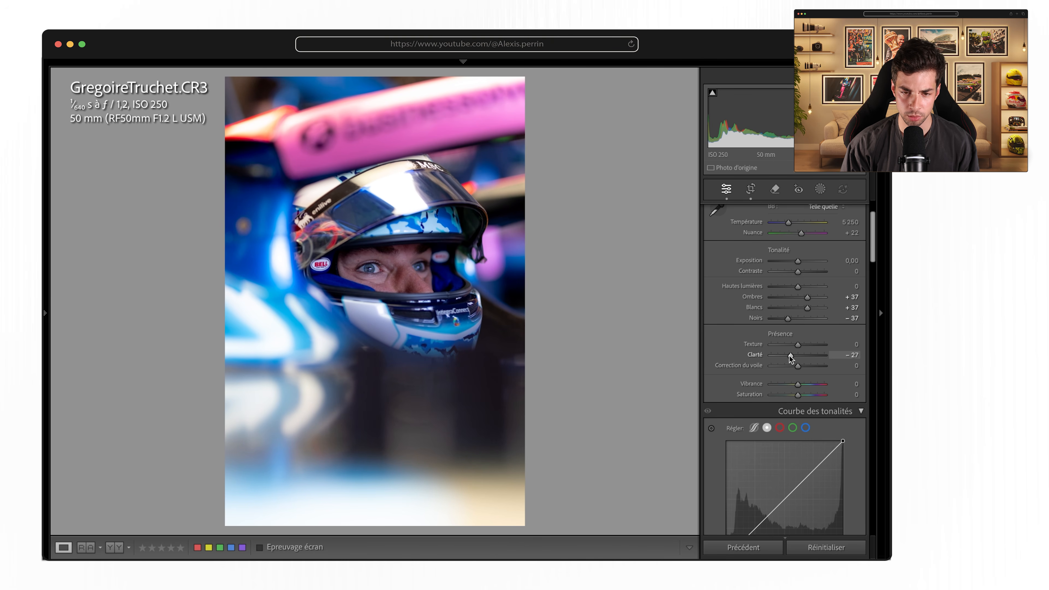
left_click_drag(790, 356, 788, 358)
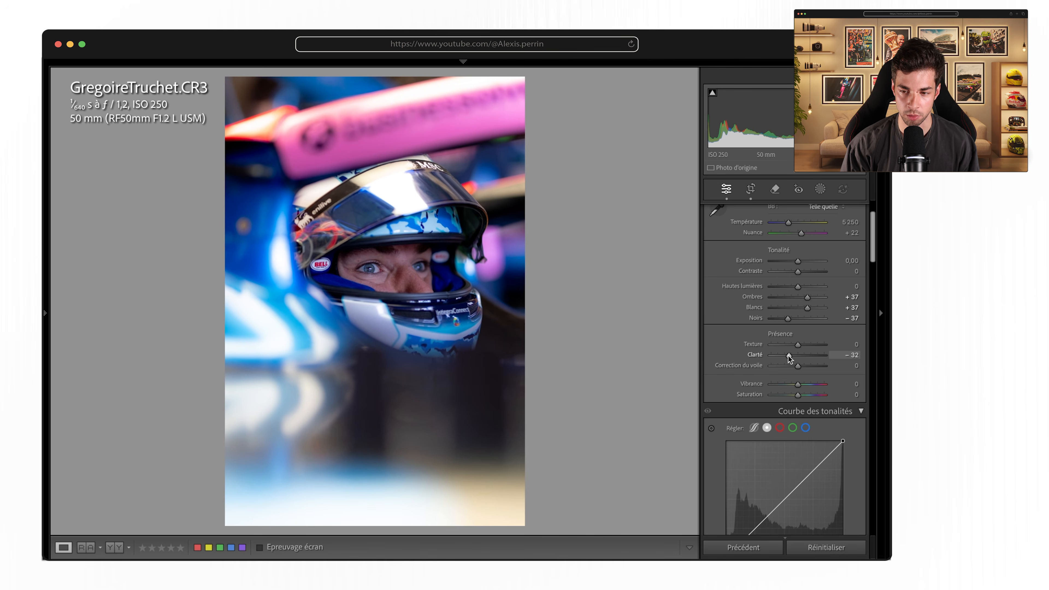
Step: Add shadow, midtone and highlight points to the main RGB point curve, with the midtone at 129/129
scroll(785, 355, "down", 2)
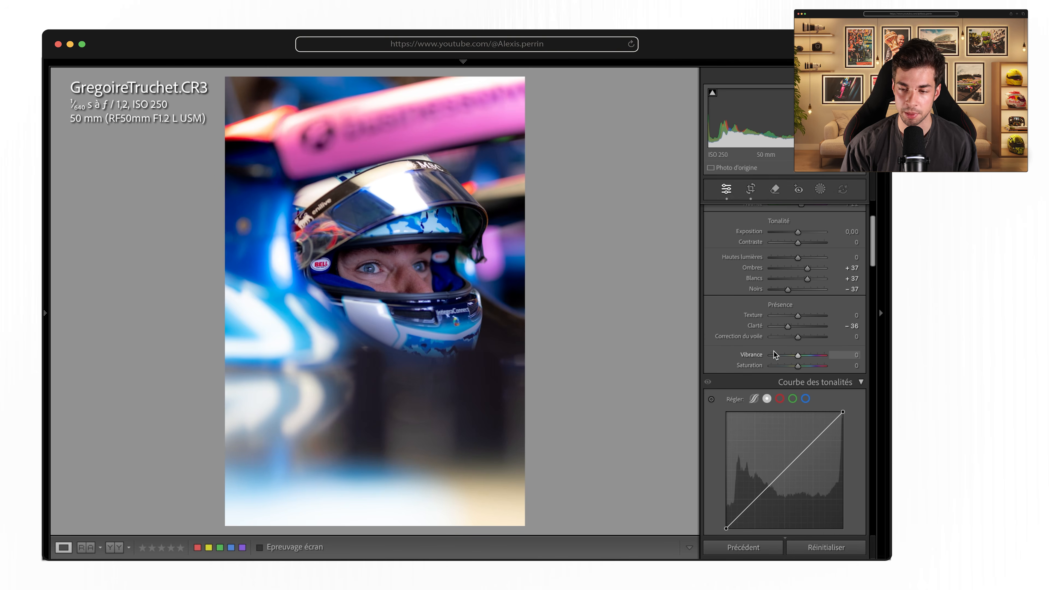
scroll(782, 358, "down", 2)
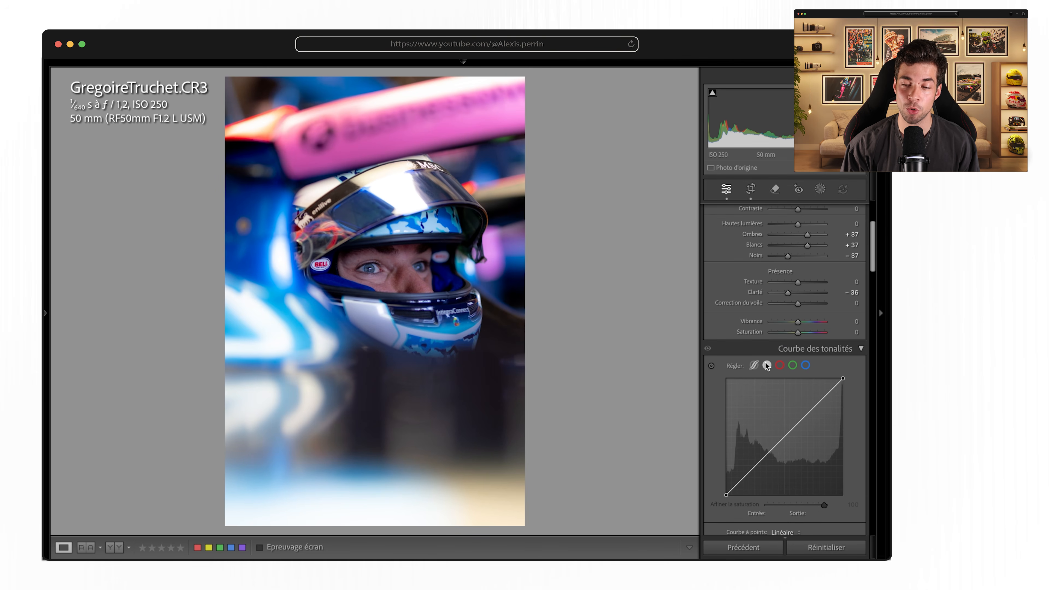
scroll(768, 424, "up", 2)
scroll(766, 427, "down", 4)
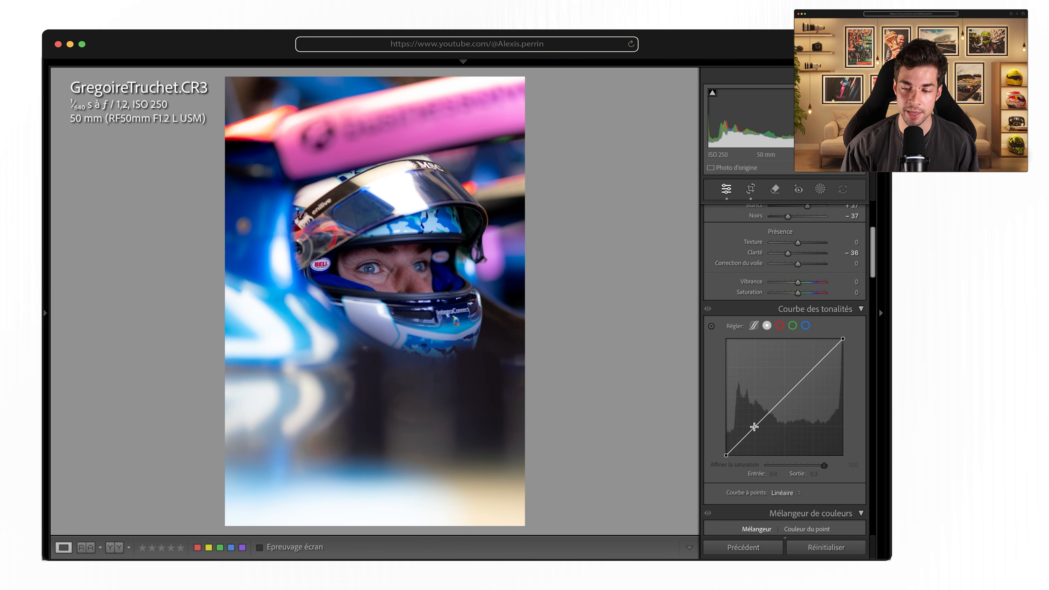
left_click(754, 427)
left_click(784, 398)
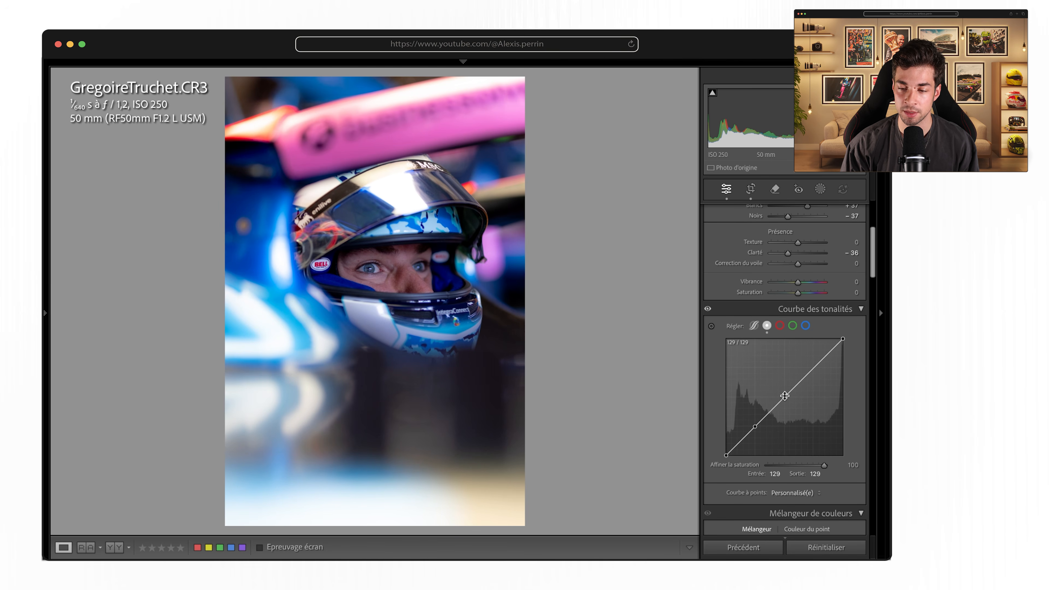
left_click_drag(815, 369, 814, 371)
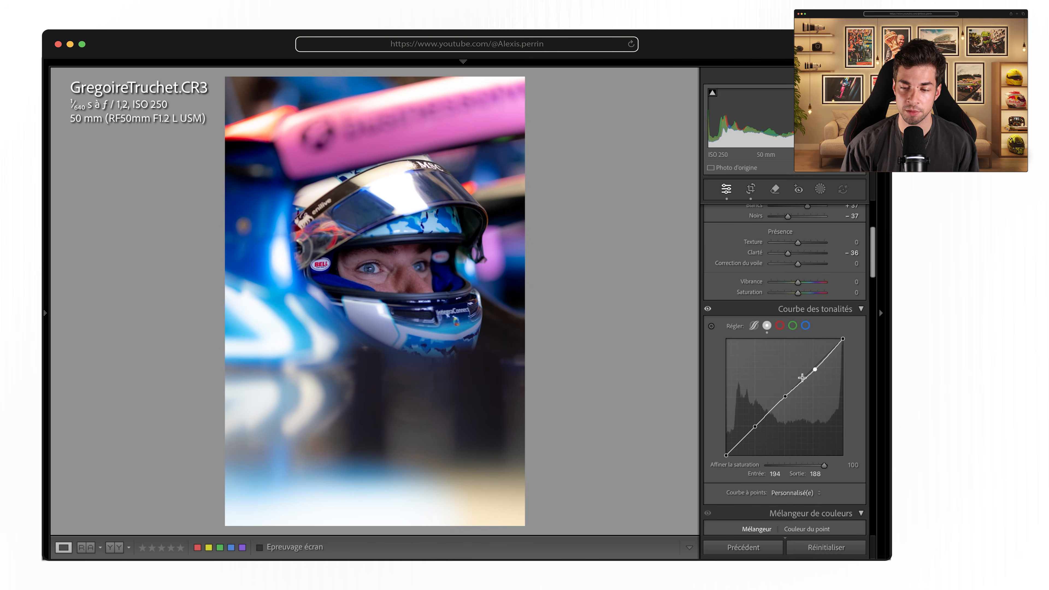
Step: Shape the RGB point curve into a gentle S, with the shadow point at 61/51 and the highlight point at 201/209
left_click_drag(755, 427, 755, 430)
left_click_drag(818, 369, 820, 361)
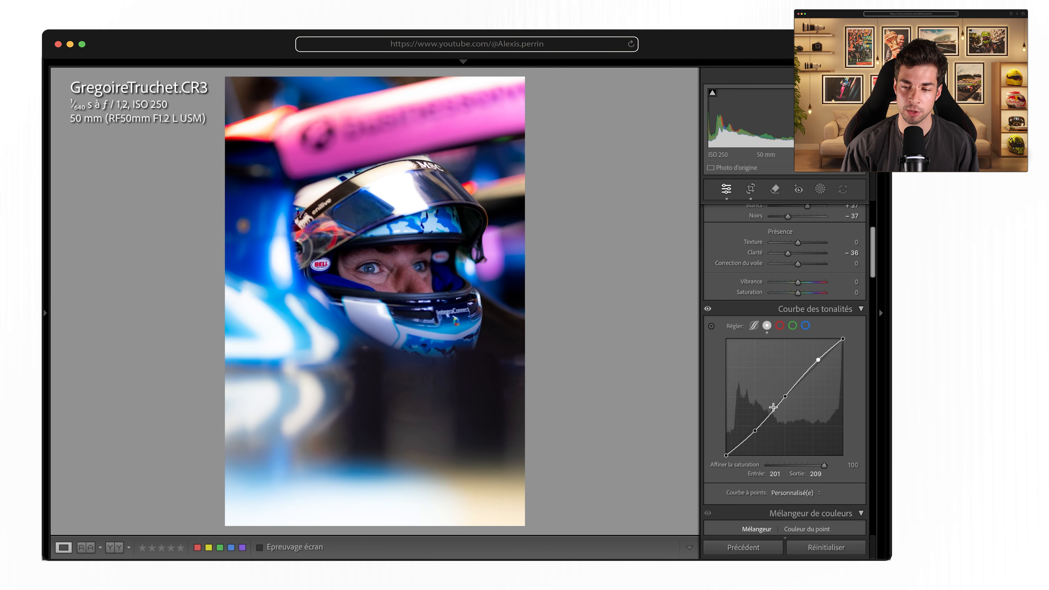
left_click(756, 433)
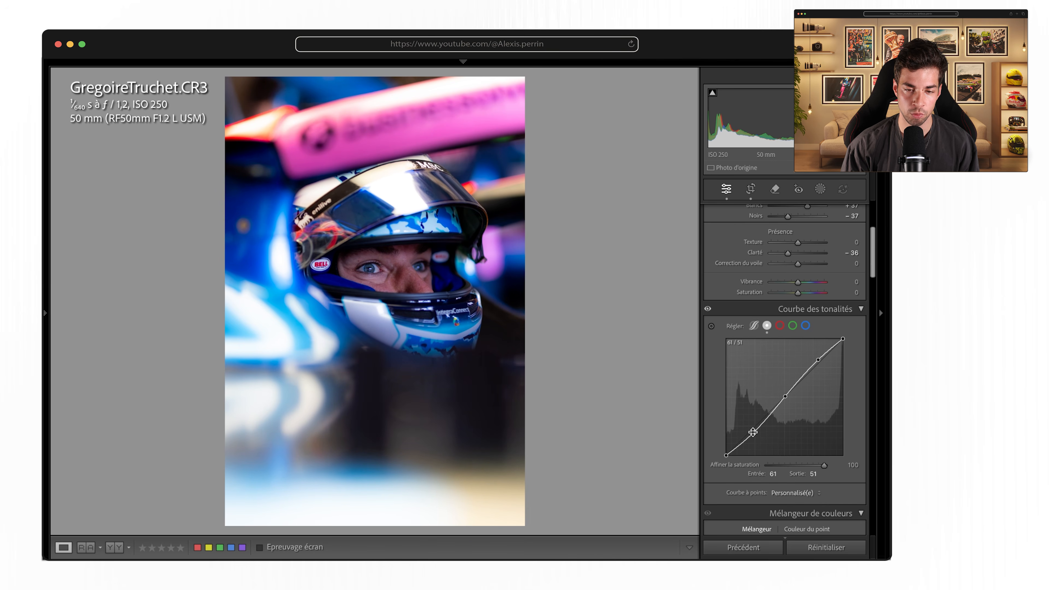
Step: Compare the photo before and after the adjustments
scroll(755, 435, "up", 3)
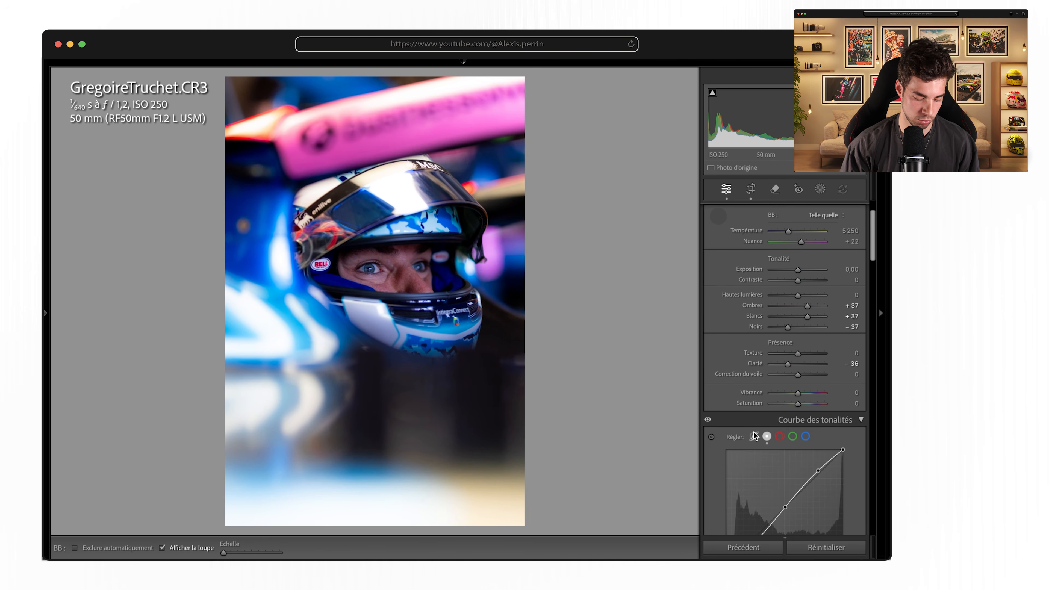
key("backslash")
key("backslash")
key("backslash")
key("backslash")
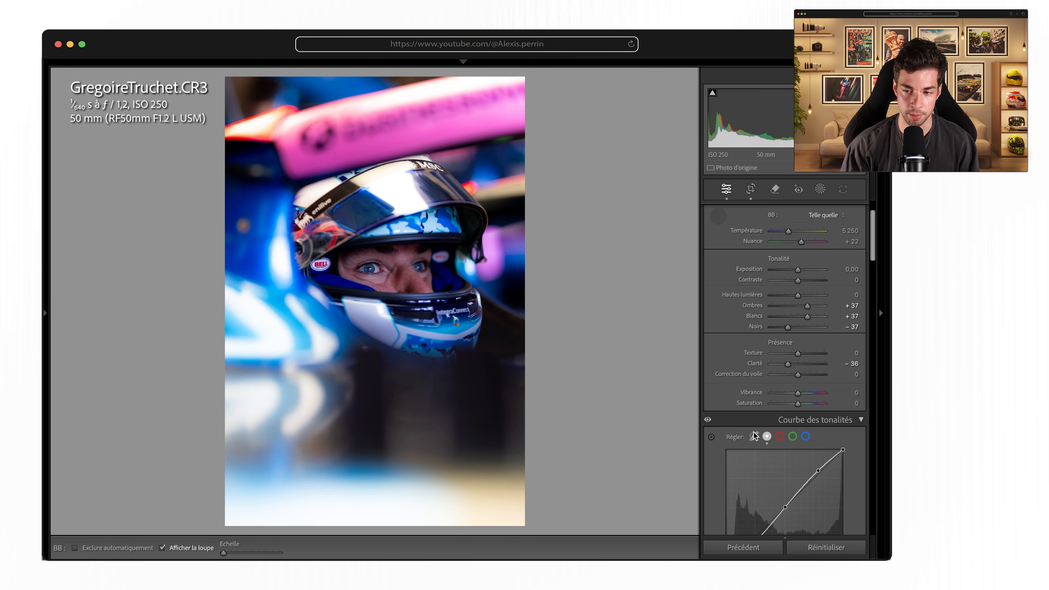
key("w")
key("w")
key("w")
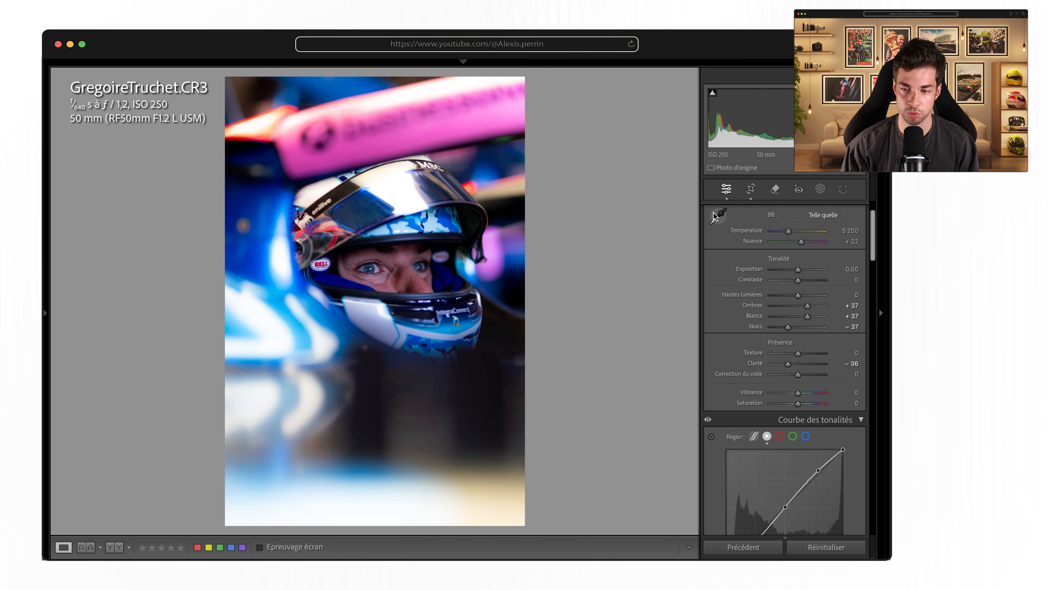
key("backslash")
key("backslash")
key("backslash")
key("backslash")
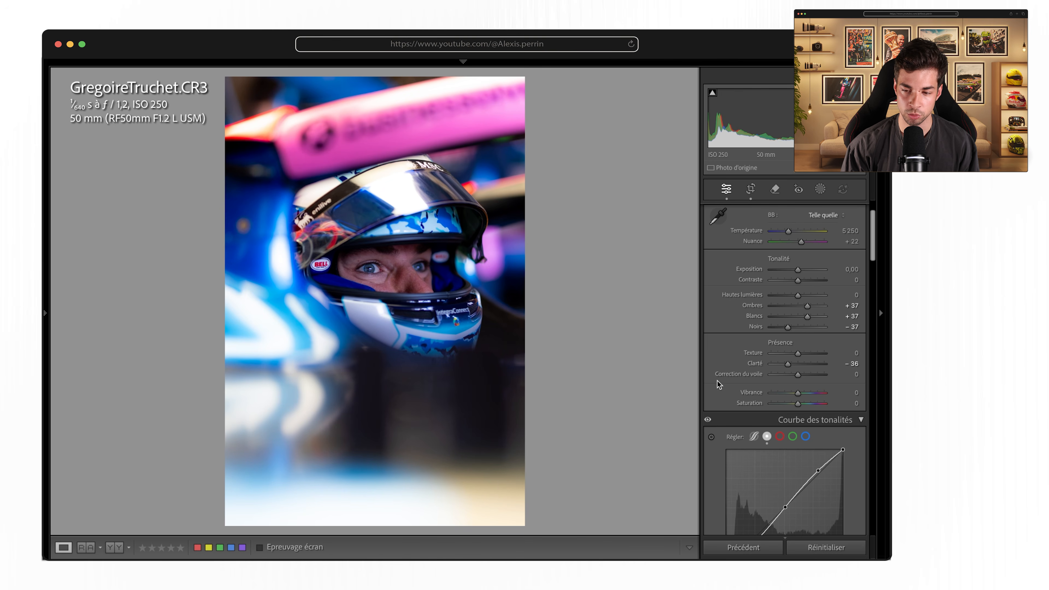
Step: Add three neutral points to the red channel curve: shadows at 64/64, midtones at 130/130 and highlights at 191/191
scroll(739, 375, "down", 5)
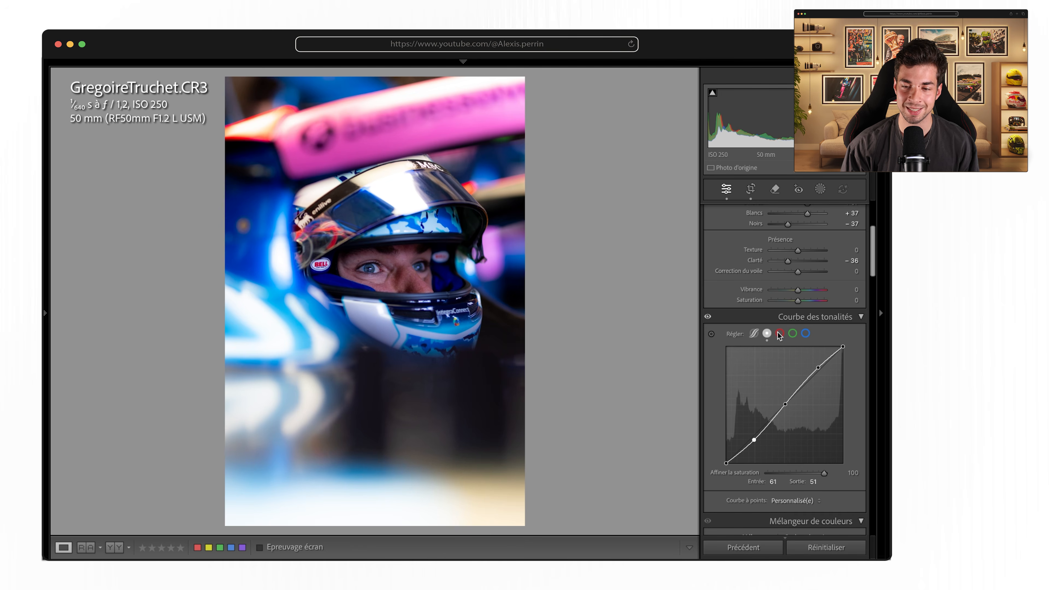
left_click(780, 335)
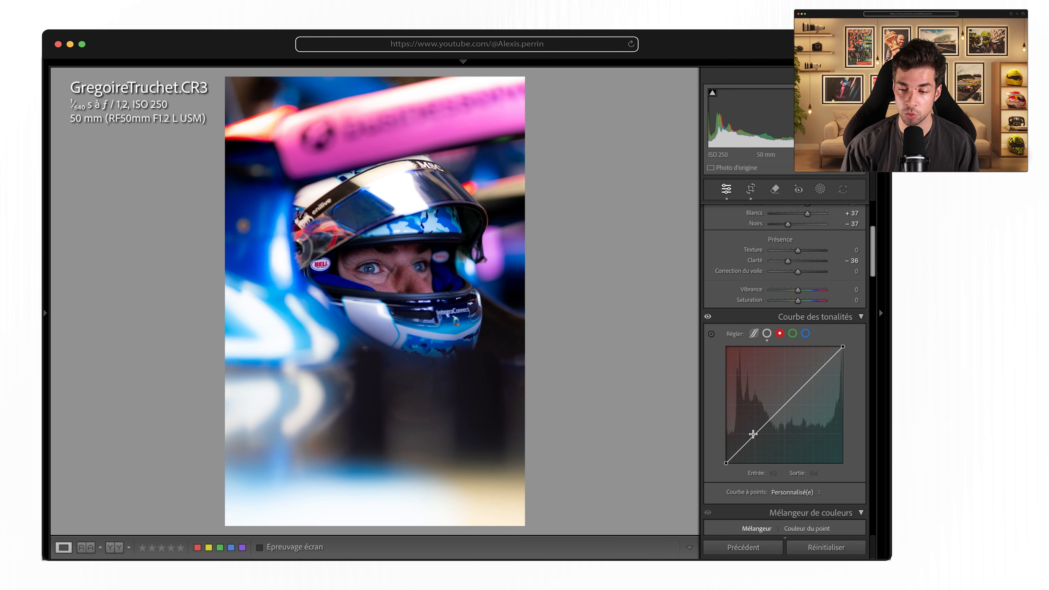
left_click(755, 434)
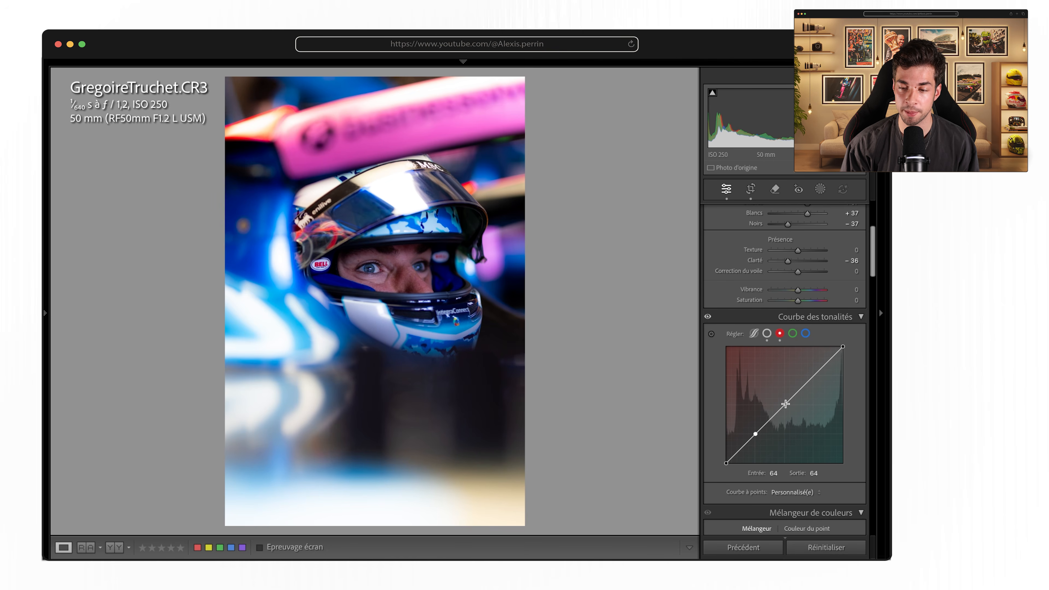
left_click(755, 433)
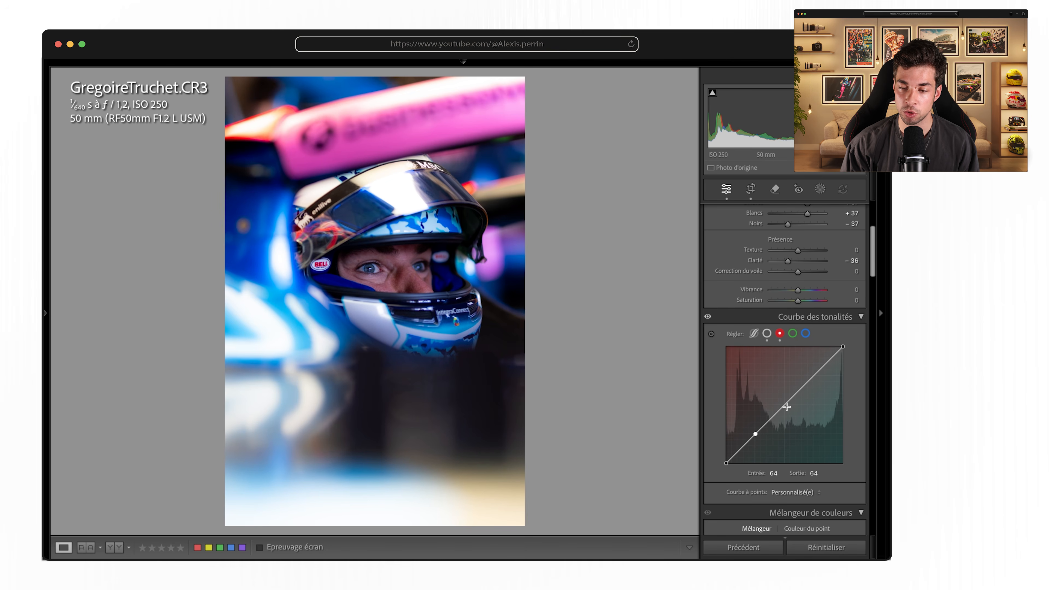
left_click(785, 404)
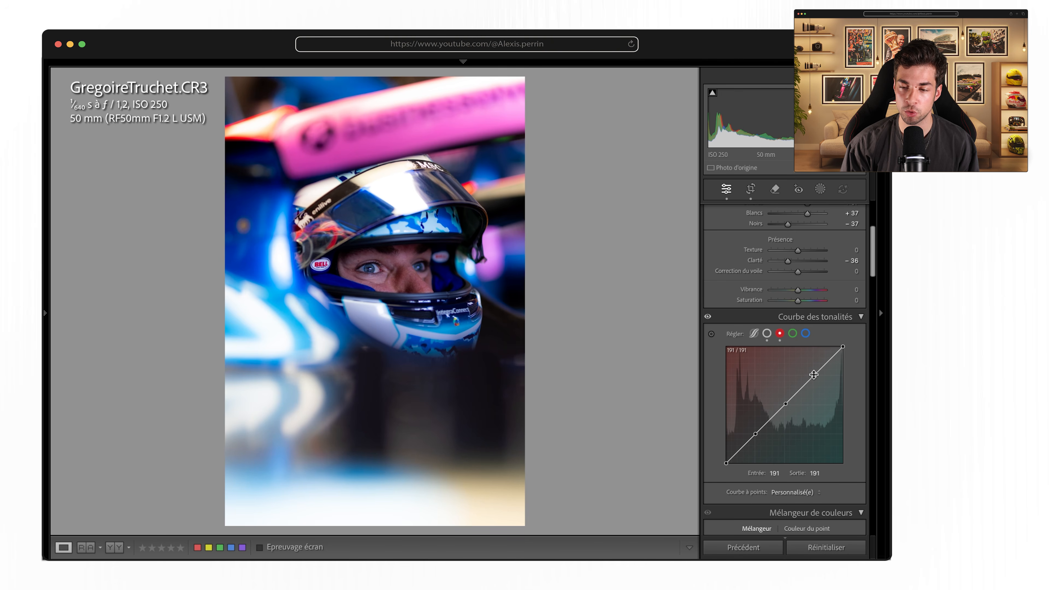
Step: Add shadow, midtone and highlight points to the green channel curve, with shadows at 65/65 and highlights at 192/189
left_click(793, 334)
left_click(754, 434)
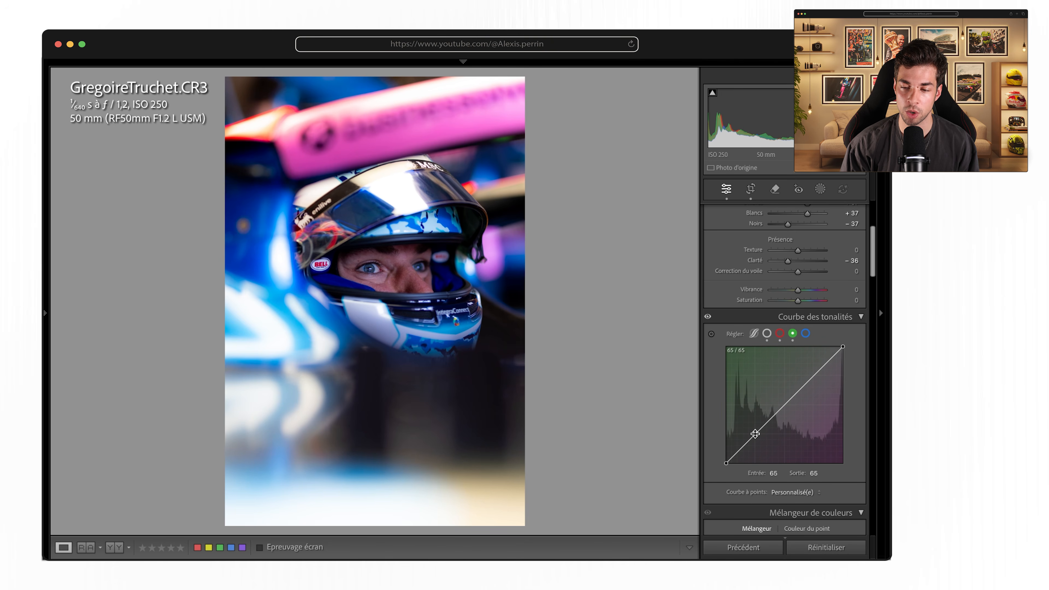
left_click(784, 406)
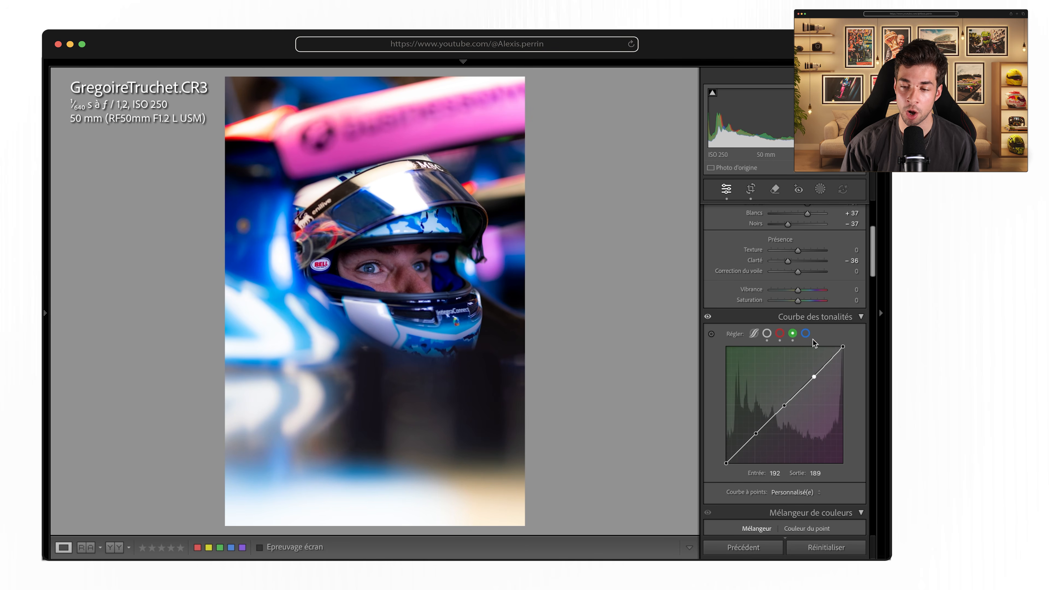
Step: Add three points to the blue channel curve: shadows at 66/64, midtones at 132/130 and one in the highlights
left_click(805, 334)
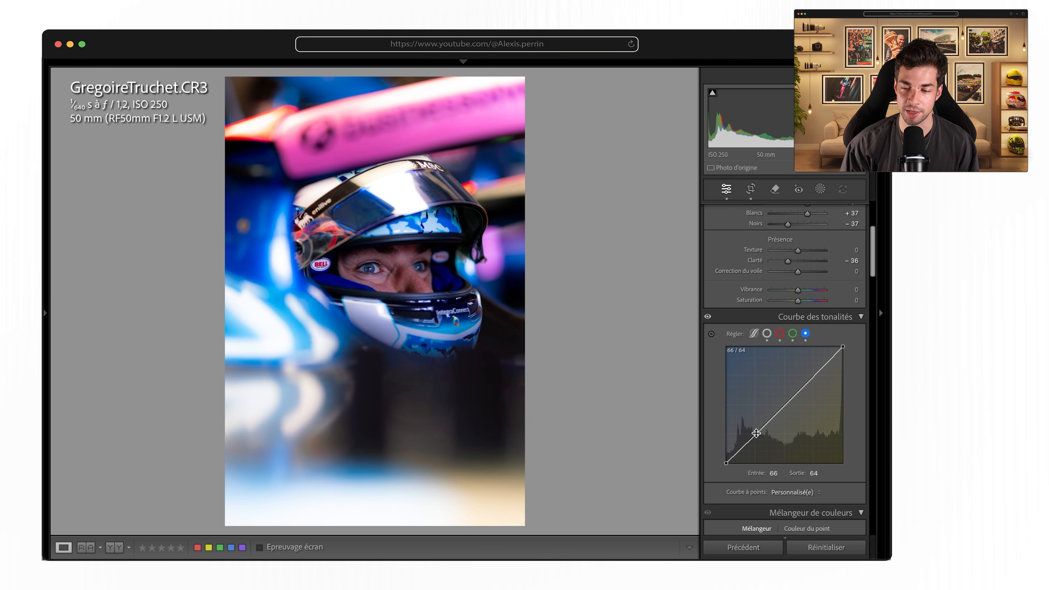
left_click(787, 404)
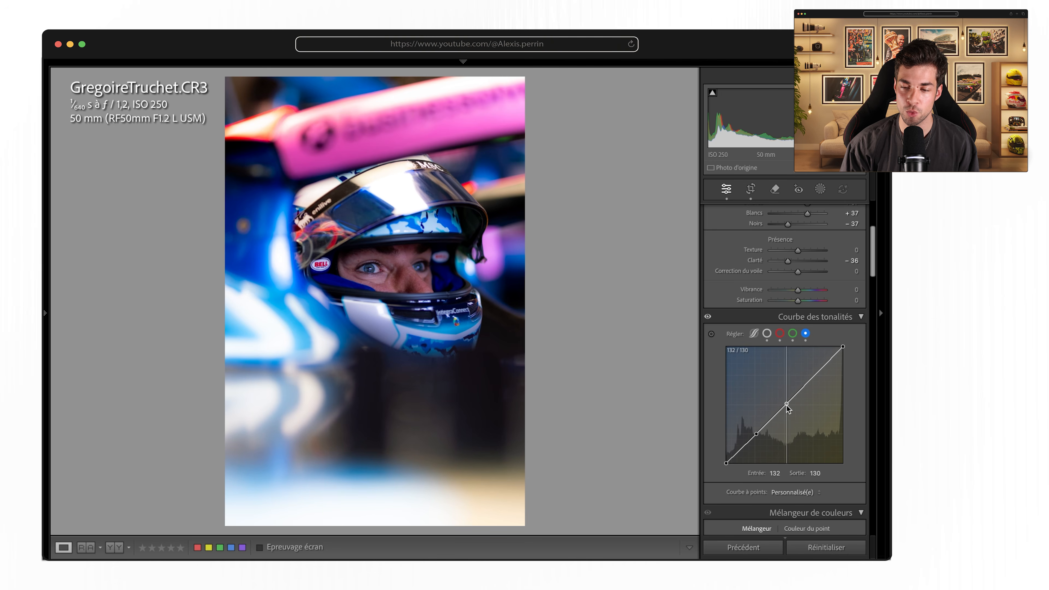
left_click(815, 376)
Step: Lower the red curve's highlight point to 223/213 and its shadow point to 56/48
left_click(780, 333)
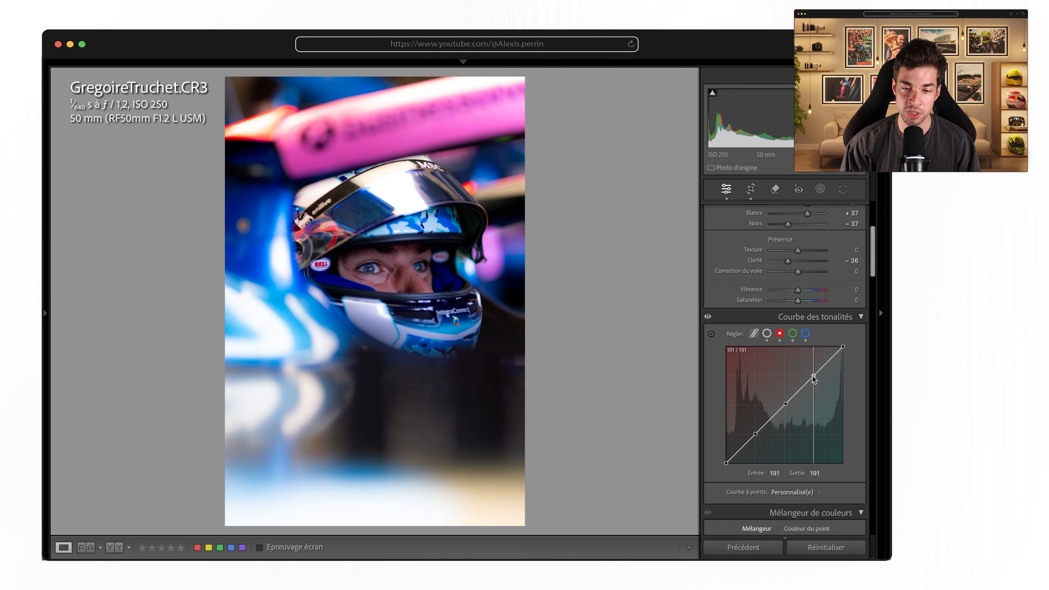
left_click_drag(812, 376, 828, 365)
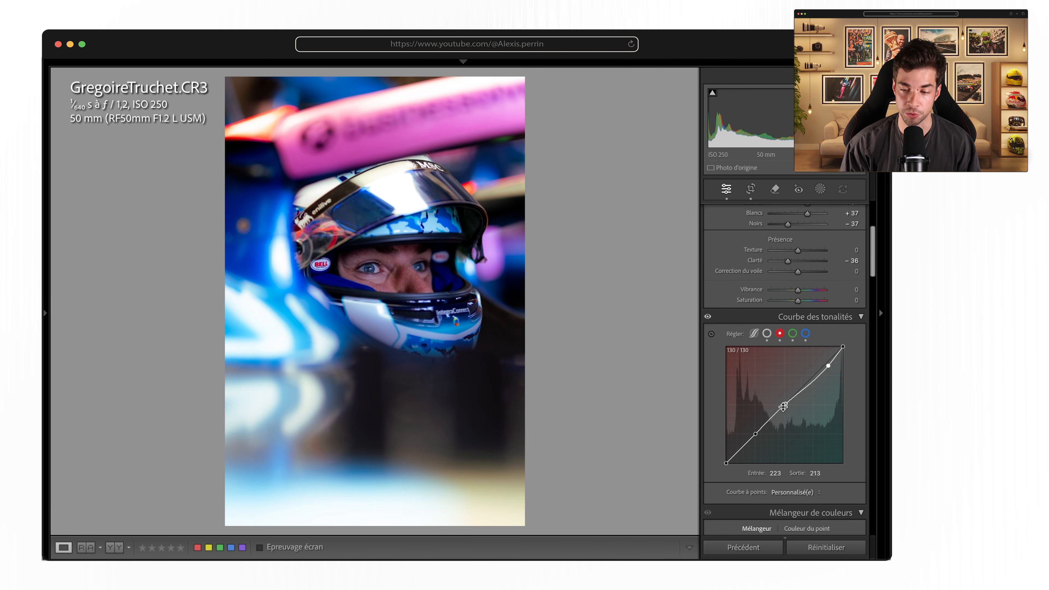
left_click_drag(756, 435, 752, 441)
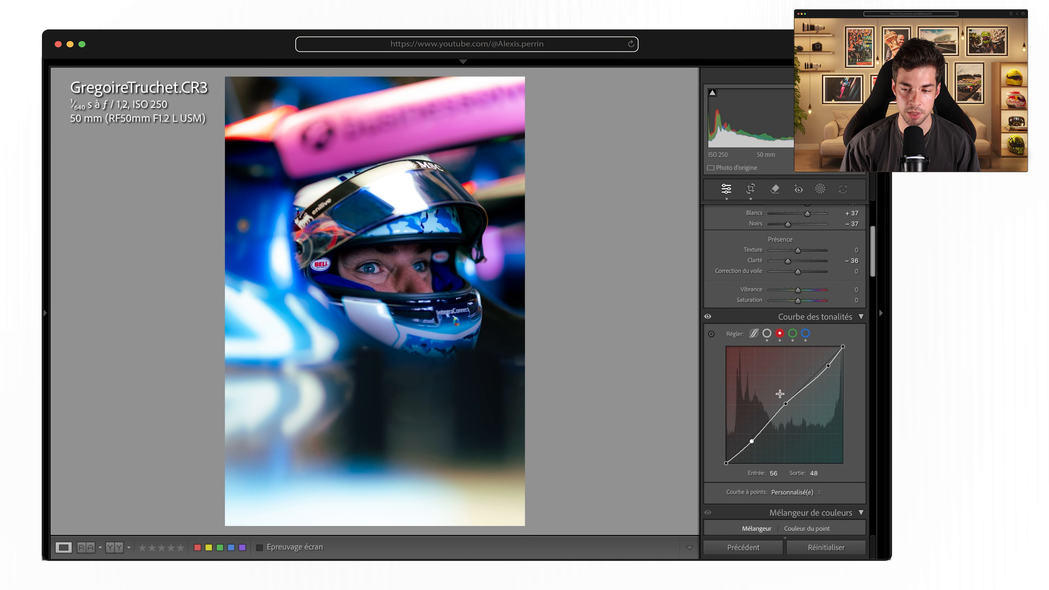
Step: Raise the green curve's highlight point to 208/215 and lower its shadow point to 62/60
left_click(793, 334)
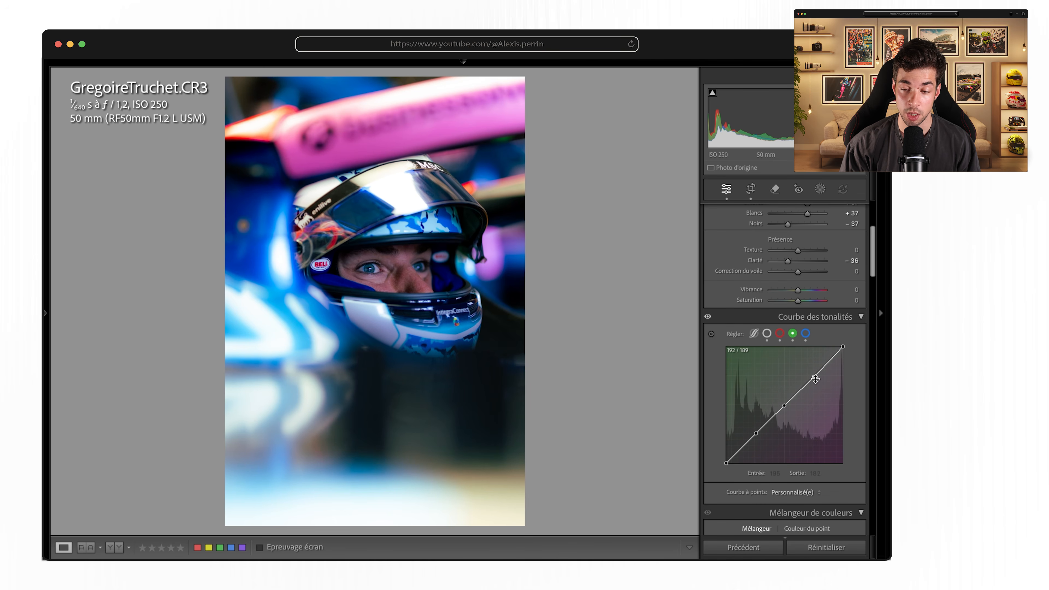
left_click_drag(815, 377, 823, 367)
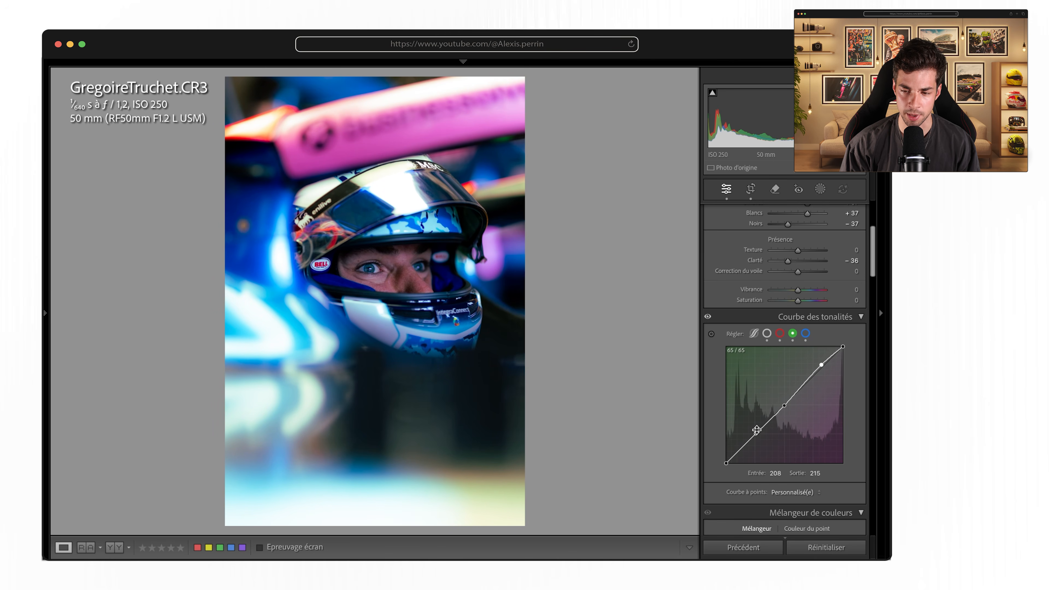
left_click_drag(754, 434, 755, 439)
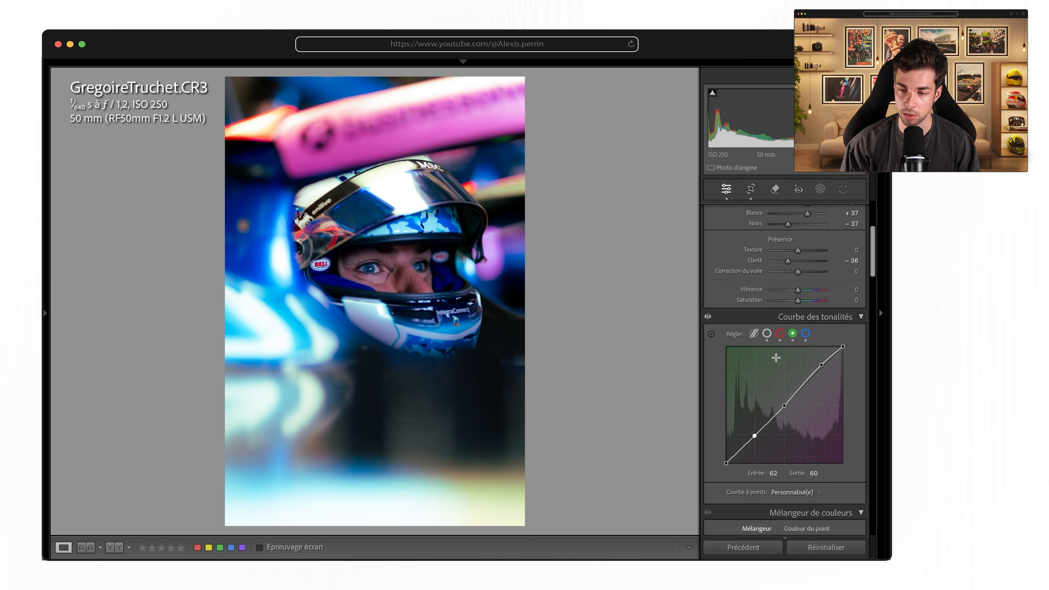
Step: Raise the blue curve's highlight point to 206/212 and lower its shadow point to 54/51
left_click(806, 334)
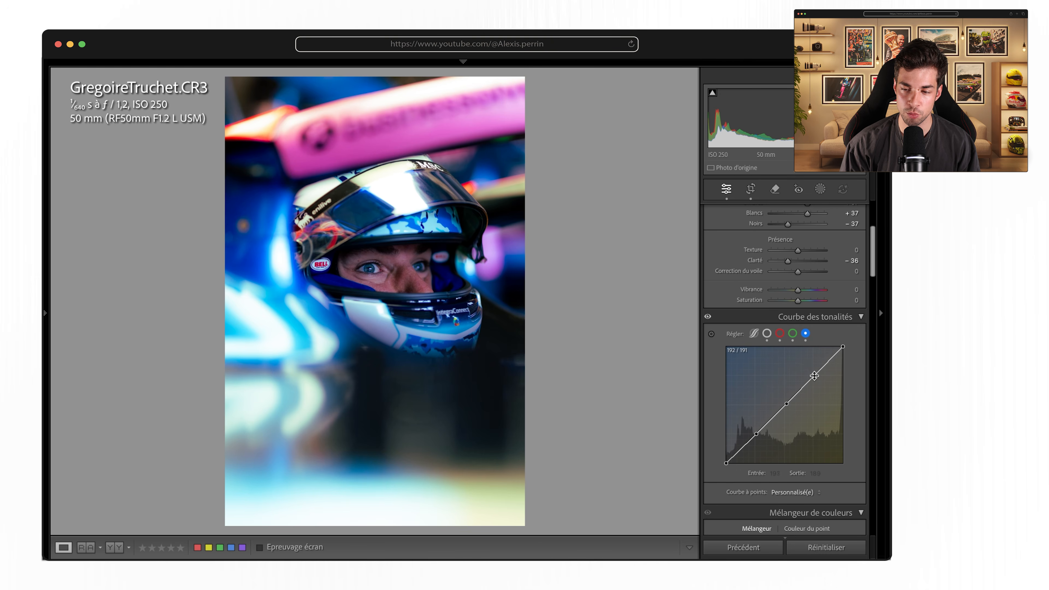
left_click_drag(812, 375, 820, 365)
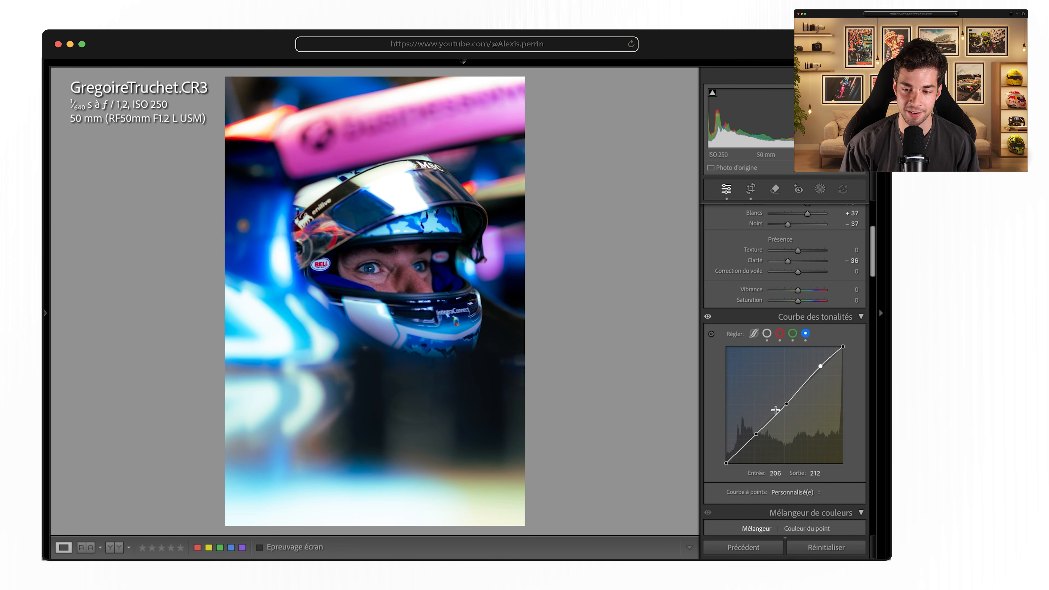
mouse_move(755, 435)
left_mouse_down()
mouse_move(756, 450)
mouse_move(750, 441)
left_mouse_up()
Step: Toggle the tone curve adjustments off and on repeatedly to compare the photo with and without them
left_click(708, 317)
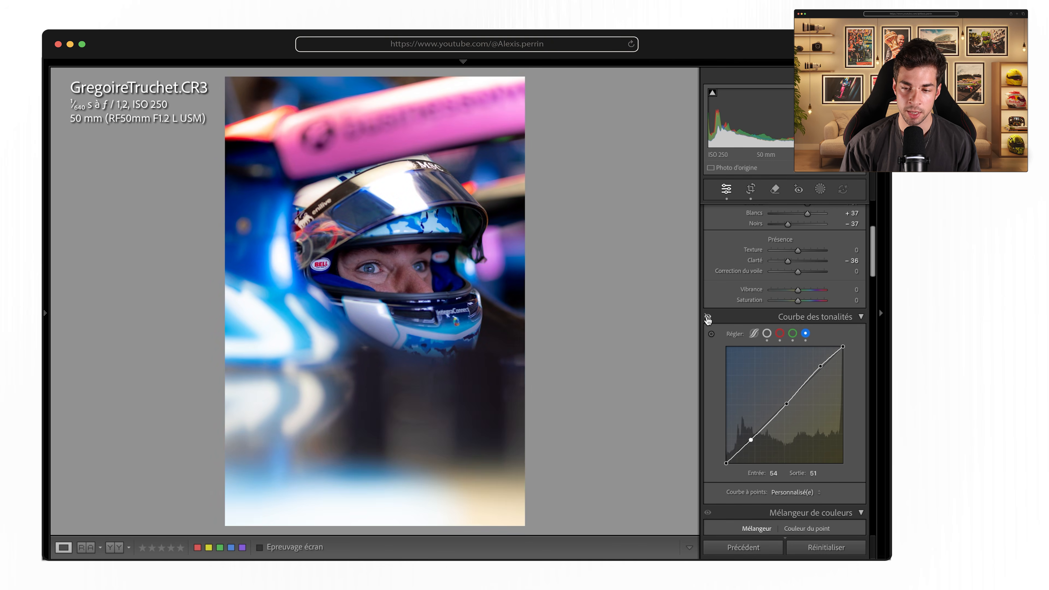
left_click(707, 317)
left_click(708, 317)
left_click(708, 317)
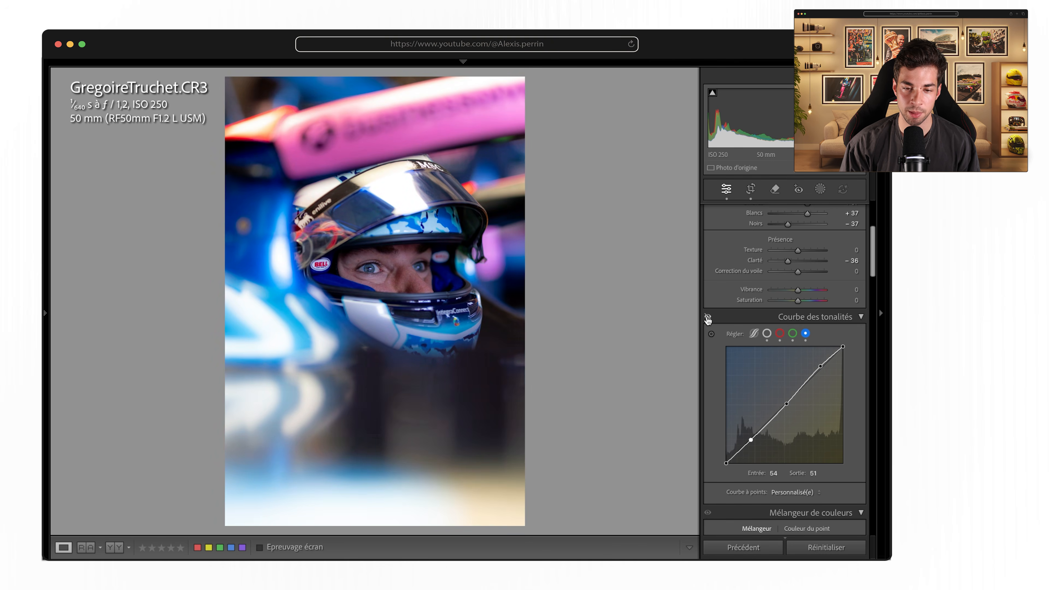
left_click(708, 317)
left_click(708, 317)
left_click(708, 317)
left_click(708, 317)
left_click(707, 317)
left_click(708, 317)
left_click(708, 317)
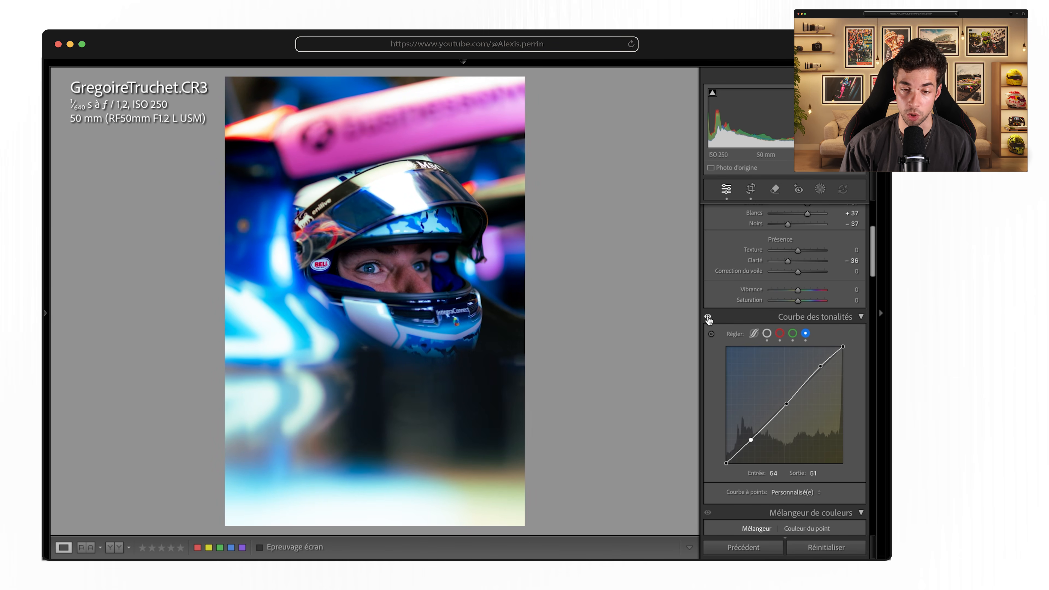
left_click(708, 317)
left_click(708, 317)
Step: Set the sharpening masking to 57 and check the driver's face up close
scroll(748, 359, "down", 5)
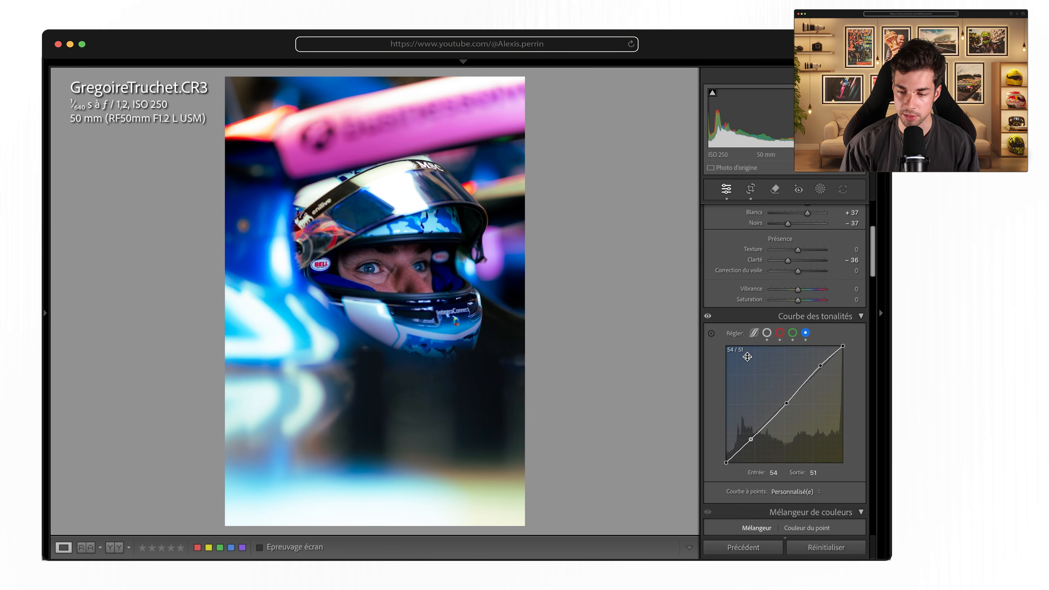
scroll(748, 358, "down", 3)
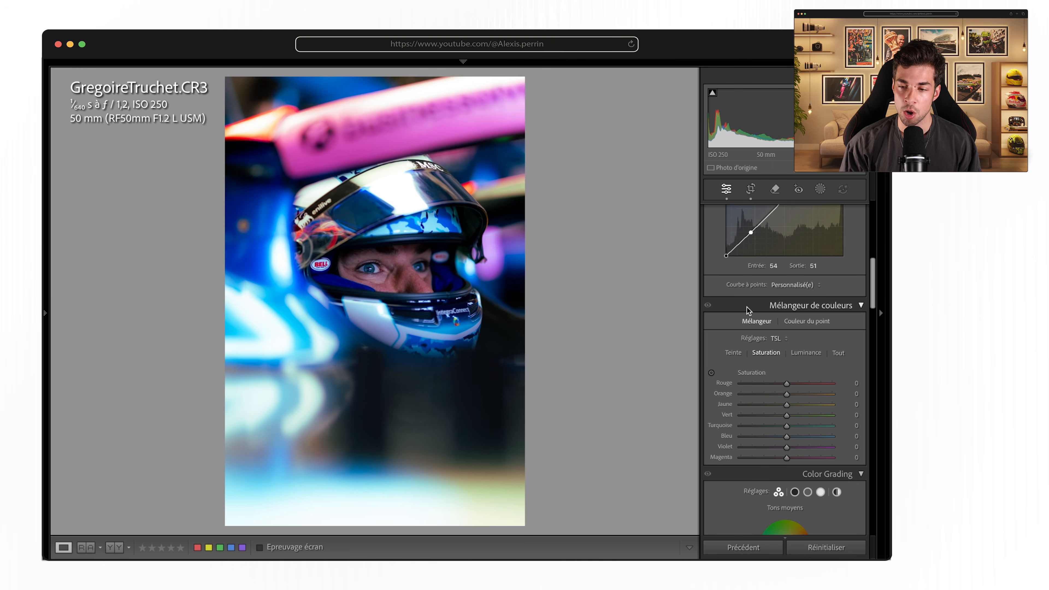
scroll(741, 350, "down", 9)
scroll(741, 349, "down", 1)
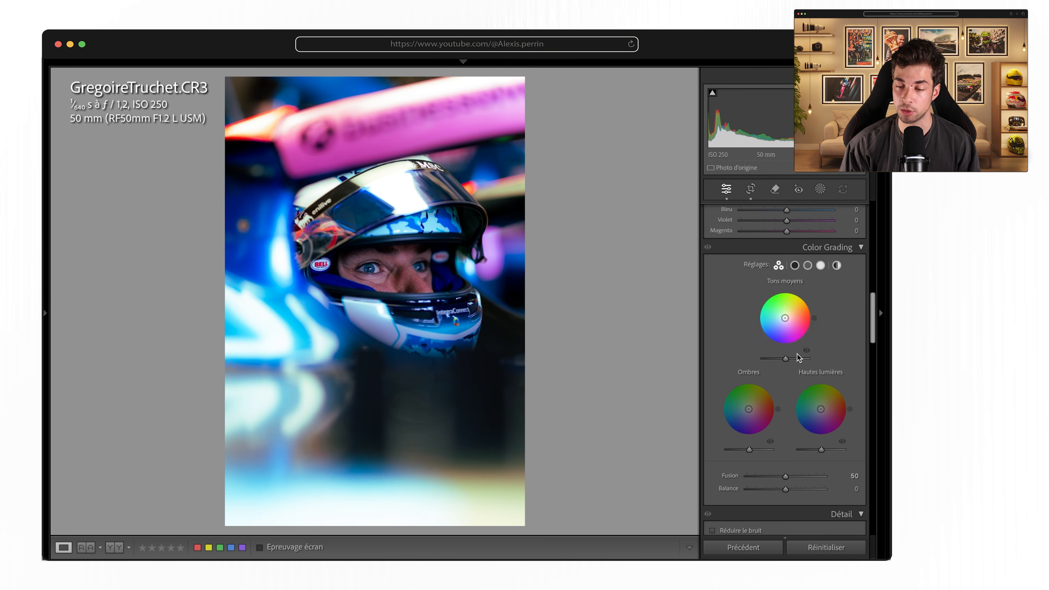
scroll(746, 368, "down", 2)
scroll(747, 367, "down", 10)
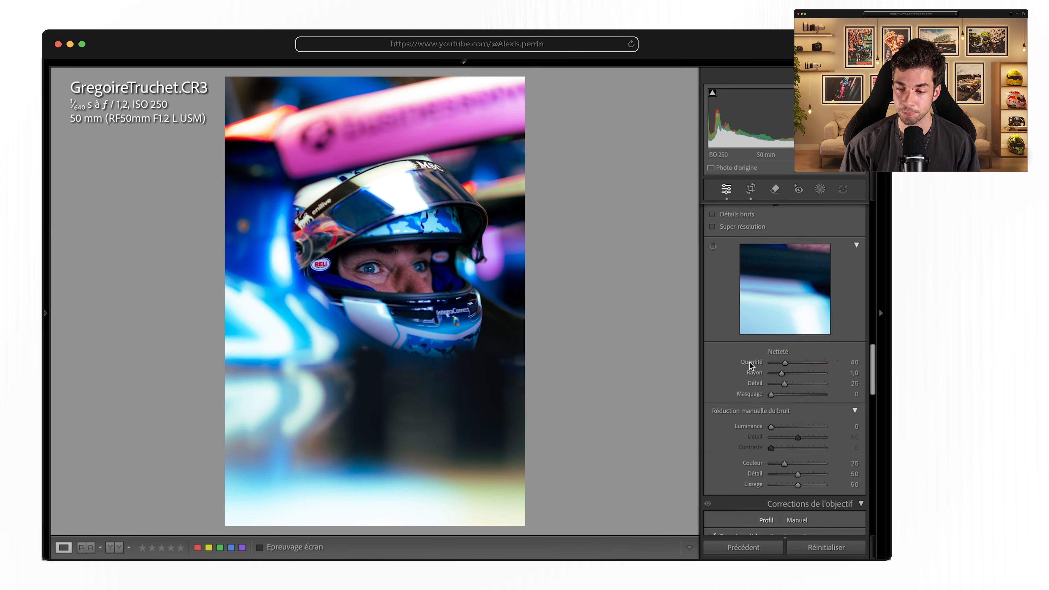
left_click_drag(772, 355, 803, 354)
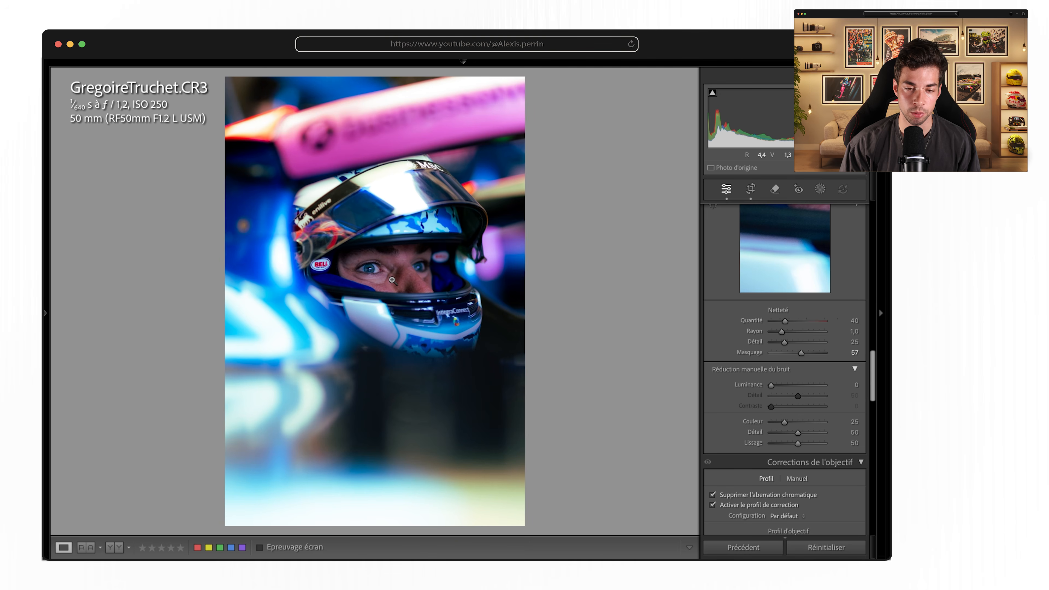
left_click(392, 280)
left_click(377, 302)
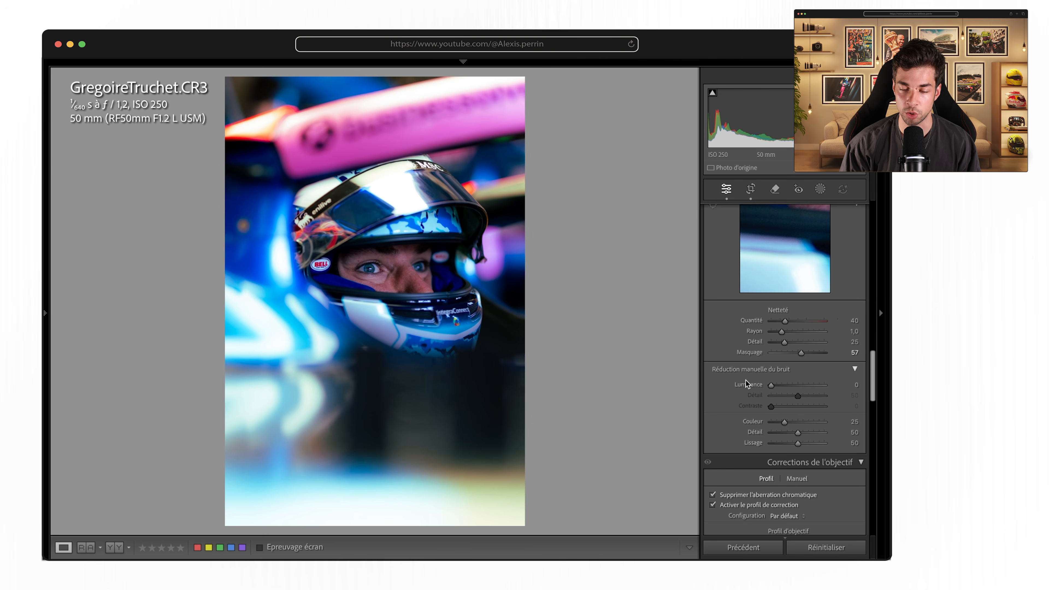
Step: Compare the photo with the lens profile correction switched off and on
scroll(743, 392, "down", 5)
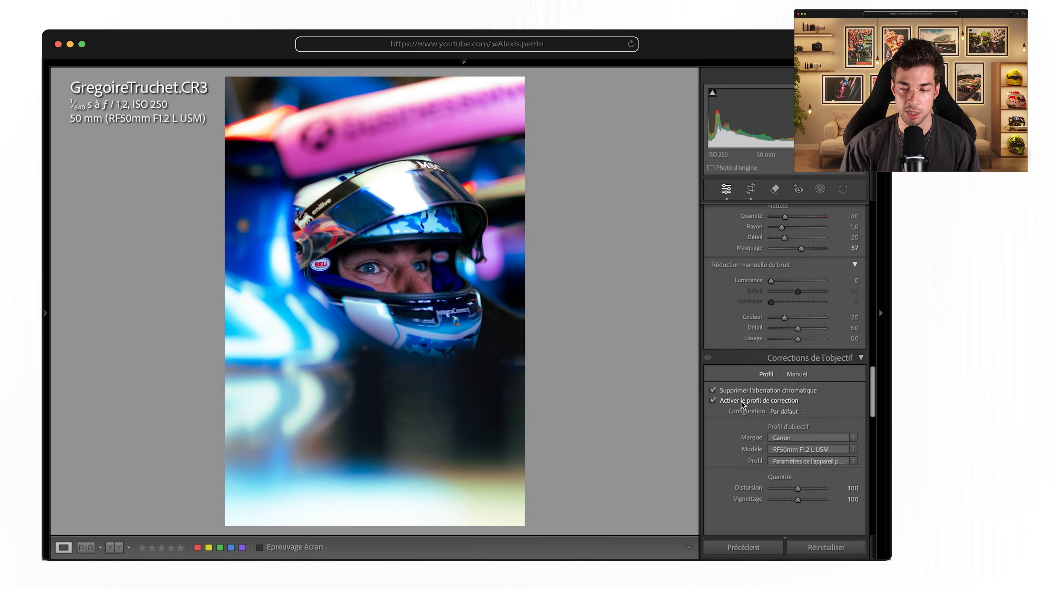
left_click(743, 402)
left_click(742, 403)
left_click(743, 403)
left_click(742, 404)
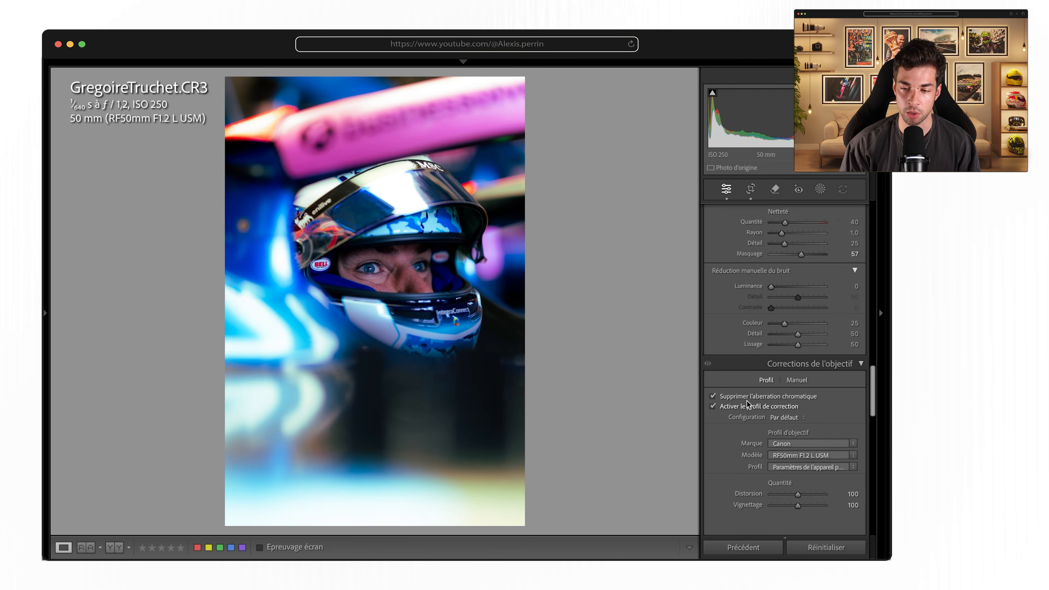
Step: Try the automatic Upright transformation on the photo and switch it back off
scroll(772, 389, "down", 6)
scroll(772, 392, "down", 1)
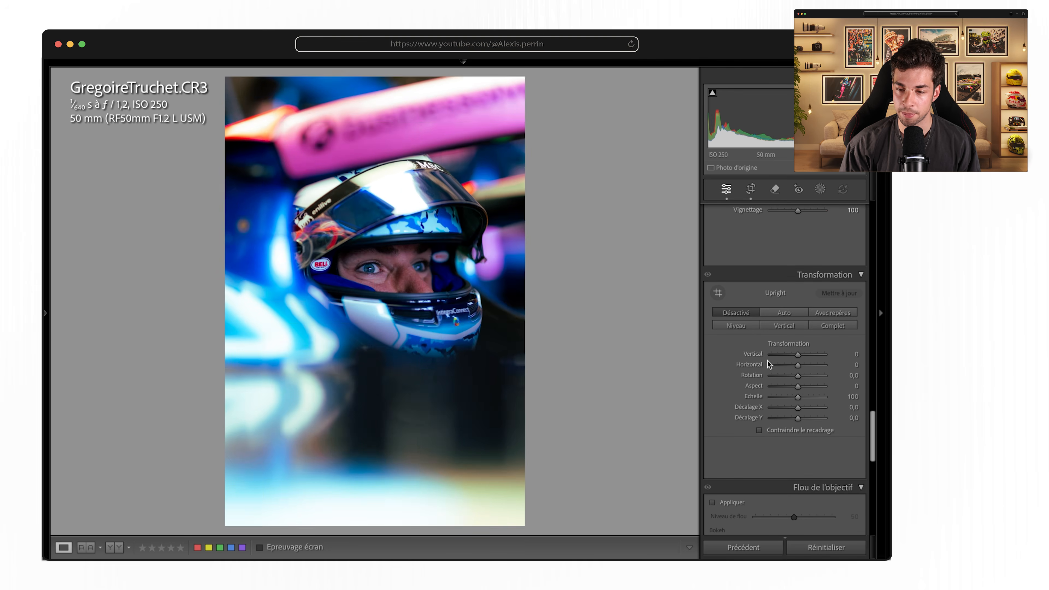
left_click(784, 313)
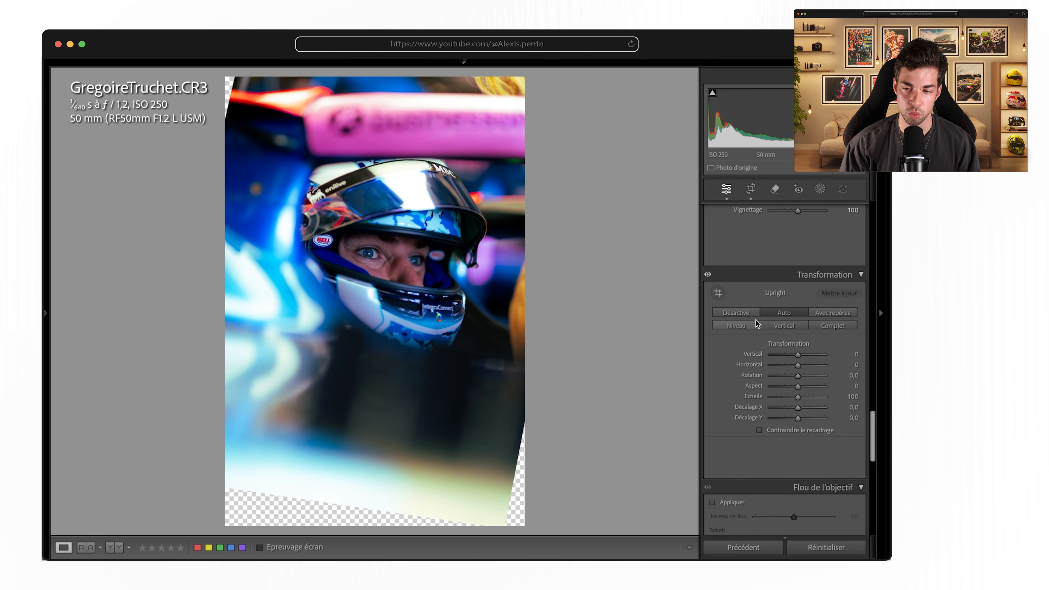
left_click(736, 312)
Step: Try shifting the green and red primary hues in the calibration settings, resetting them to 0
scroll(737, 369, "down", 10)
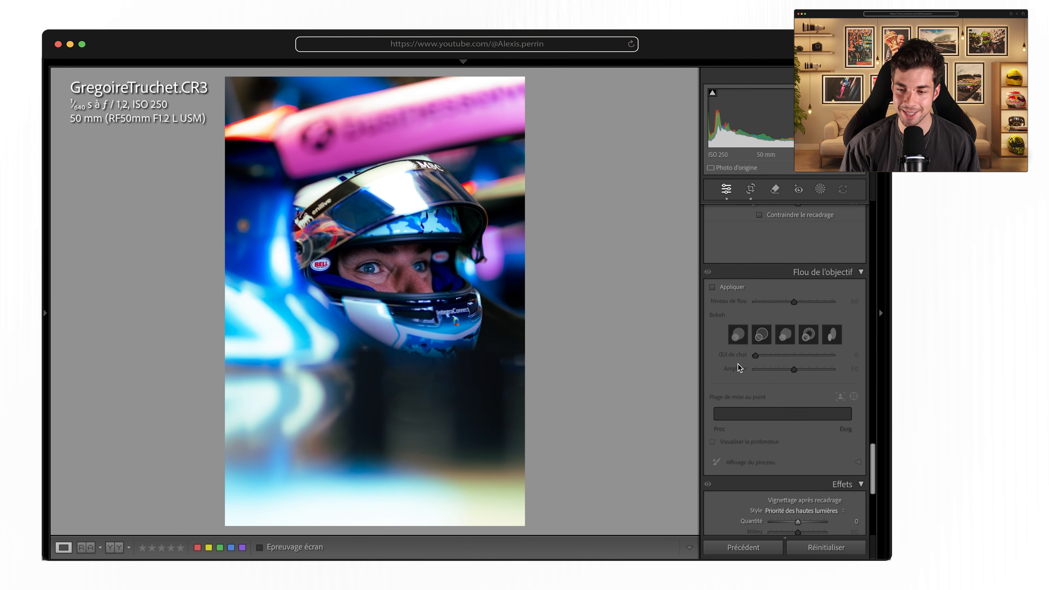
scroll(741, 365, "down", 5)
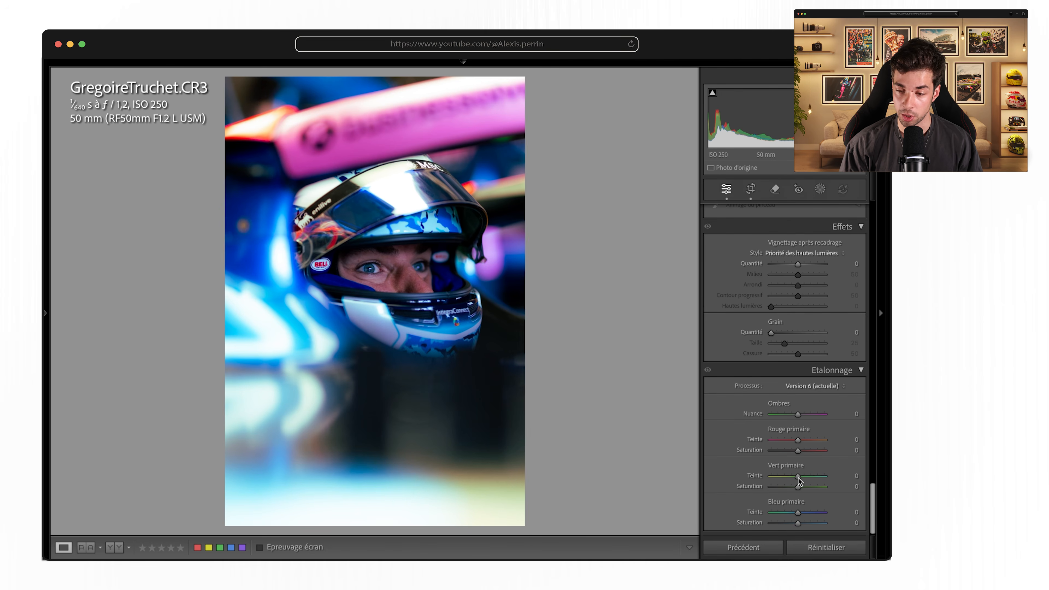
left_click_drag(794, 476, 798, 477)
mouse_move(796, 440)
left_mouse_down()
mouse_move(811, 440)
mouse_move(792, 440)
left_mouse_up()
double_click(793, 439)
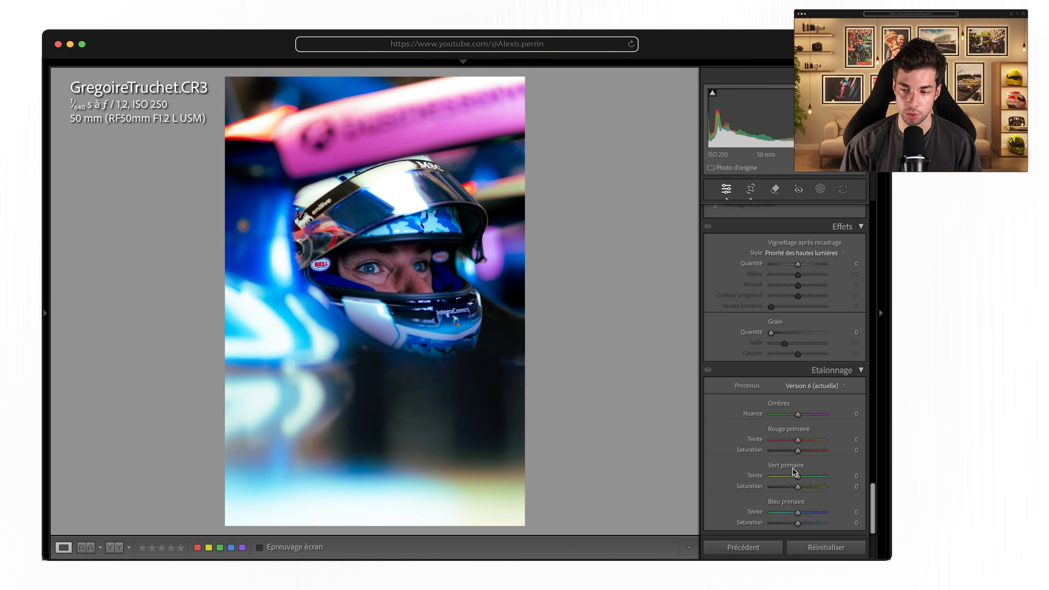
left_click_drag(798, 480, 804, 476)
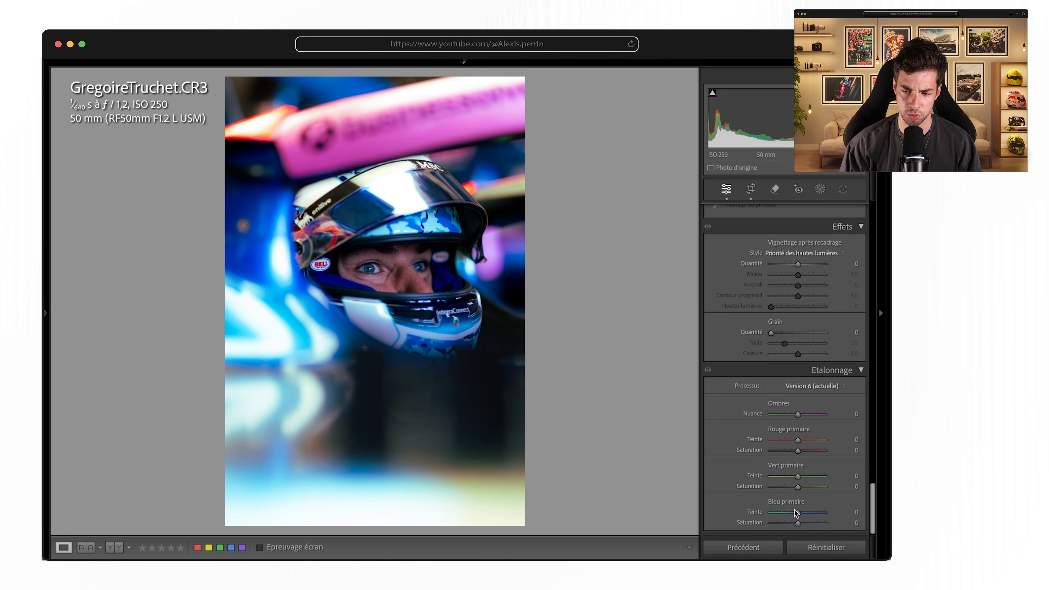
Step: Calibrate the blue primary to hue -18 and saturation +17, and reduce the red primary's saturation to -50
left_click_drag(797, 513, 791, 513)
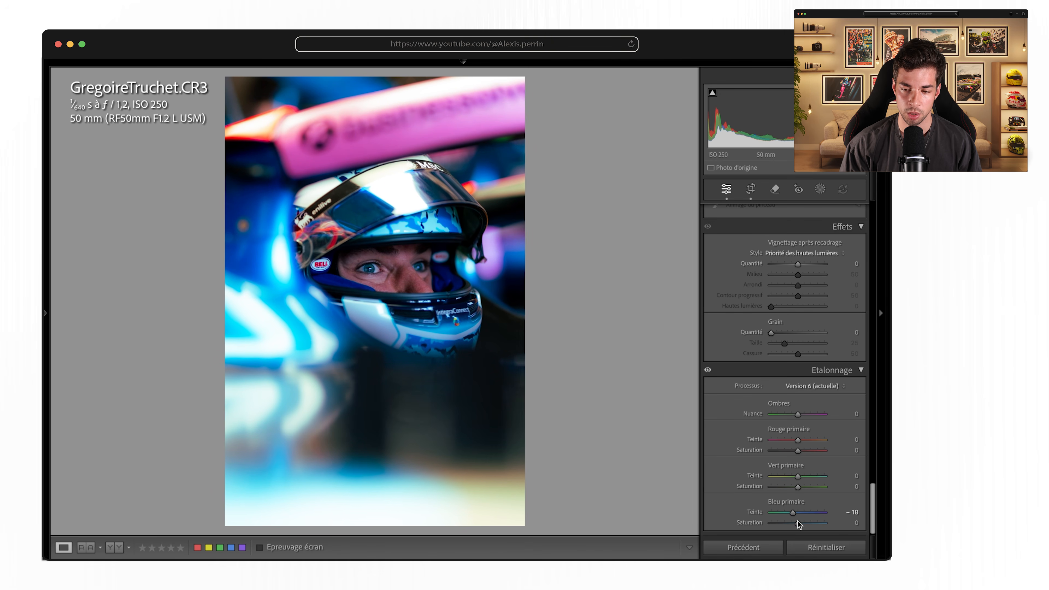
left_click_drag(799, 522, 800, 521)
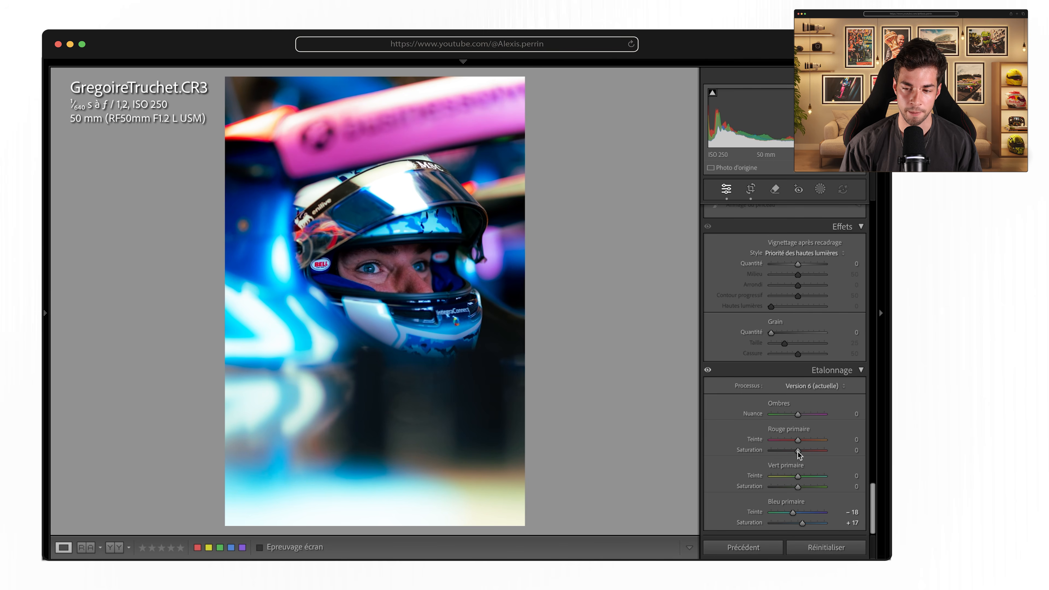
left_click_drag(798, 450, 760, 452)
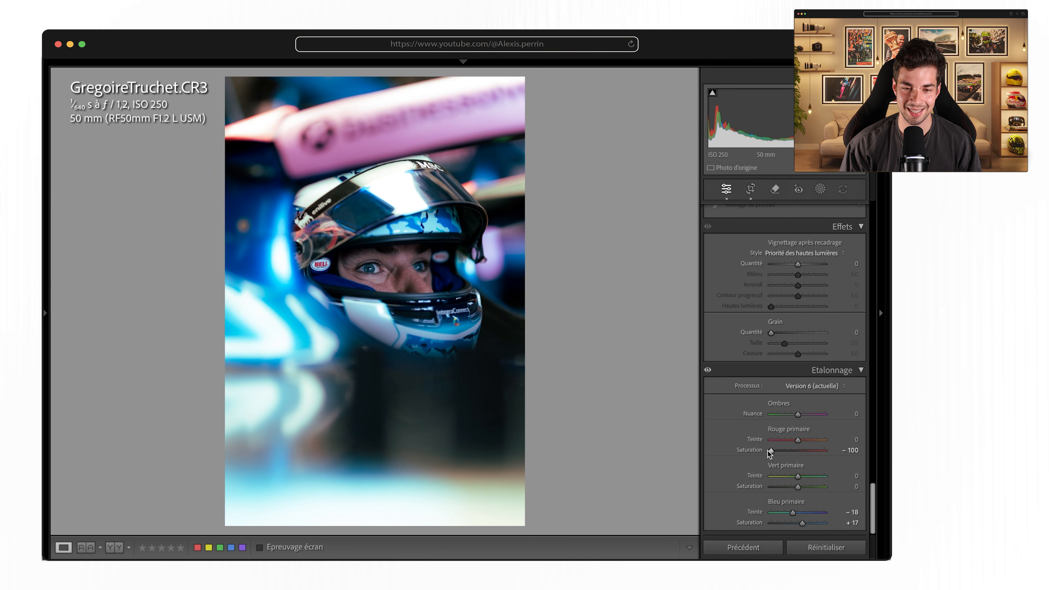
left_click_drag(769, 451, 784, 451)
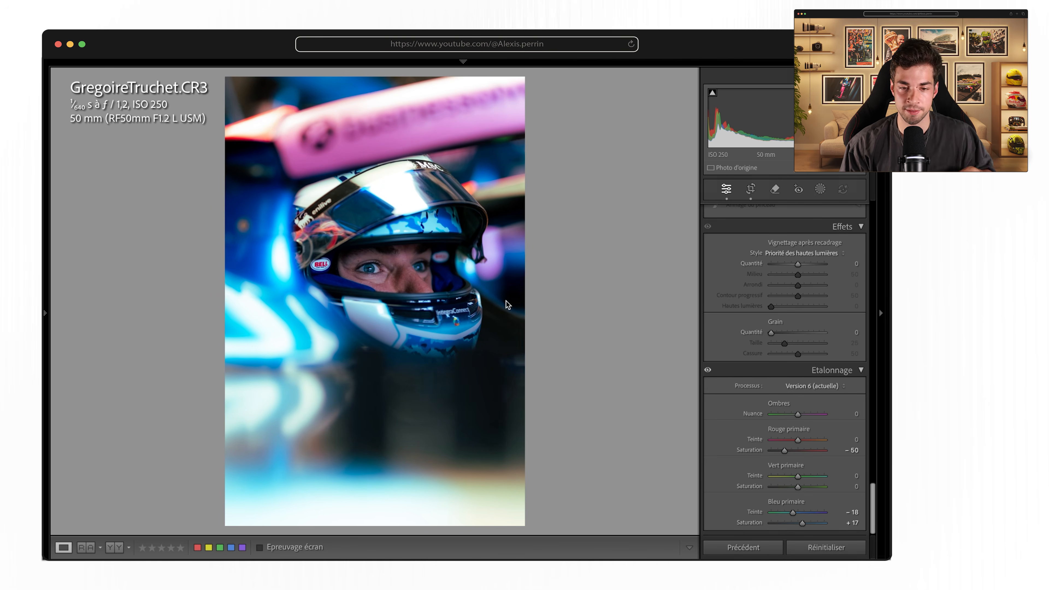
Step: Check the driver's face up close, then shift the green primary hue to +37 and adjust the green saturation
left_click(387, 282)
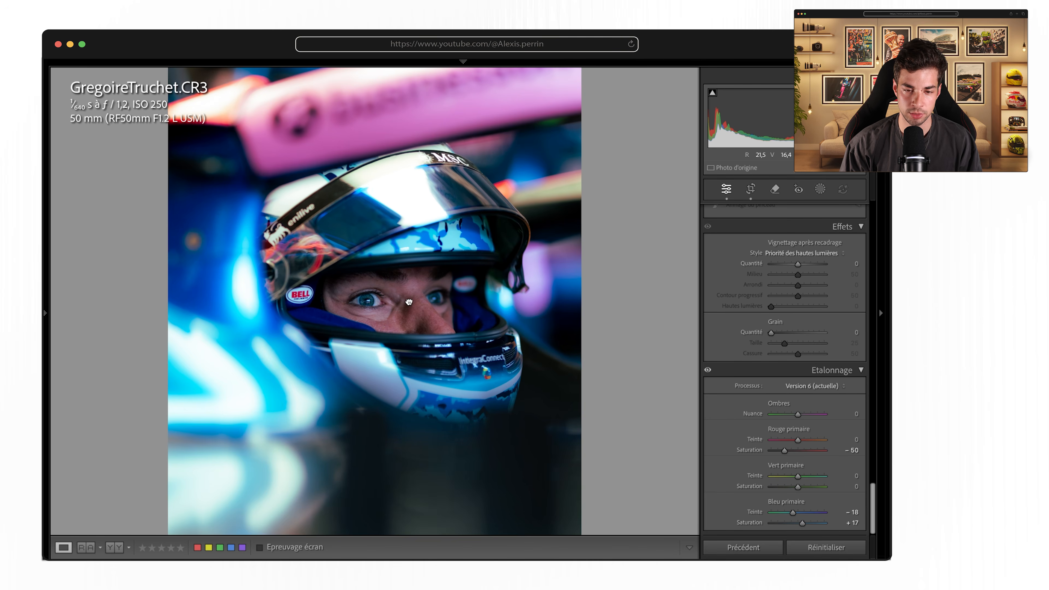
left_click(407, 300)
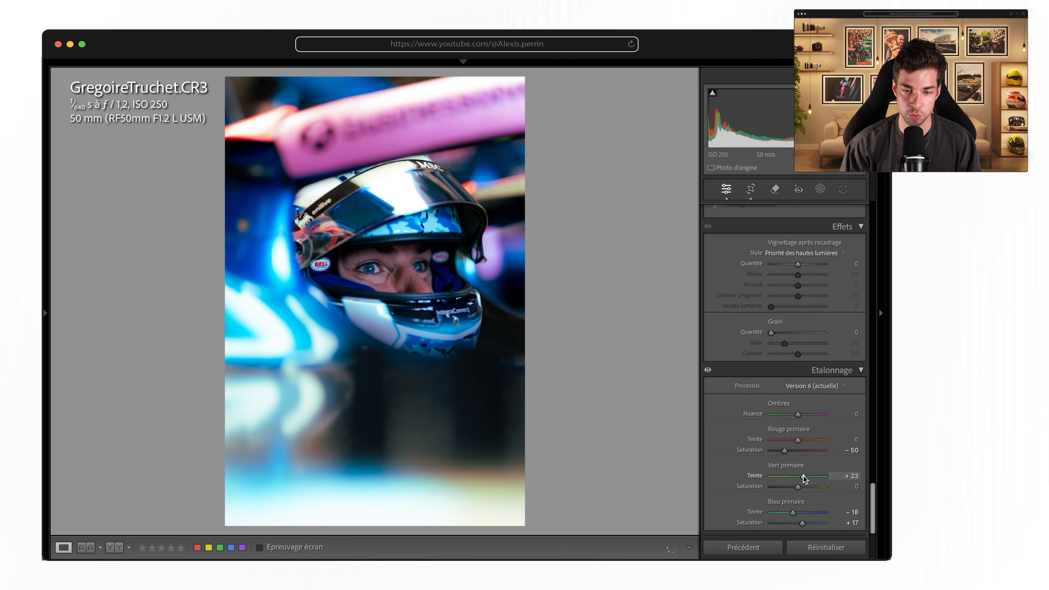
left_click_drag(803, 479, 800, 478)
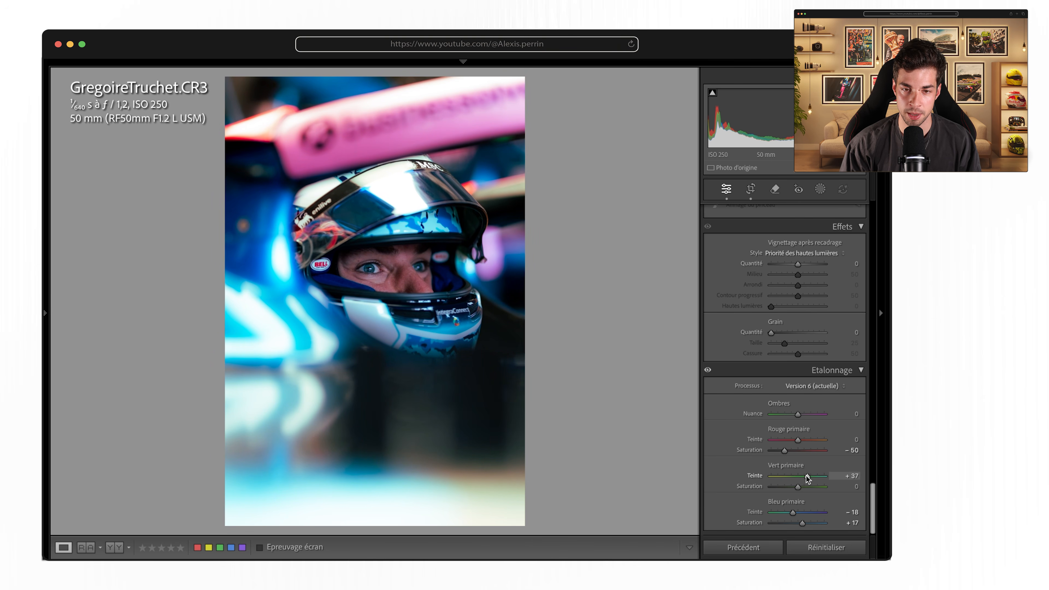
left_click_drag(800, 487, 808, 487)
Step: Compare the graded photo with its unedited version by switching between the before and after views
scroll(740, 375, "up", 20)
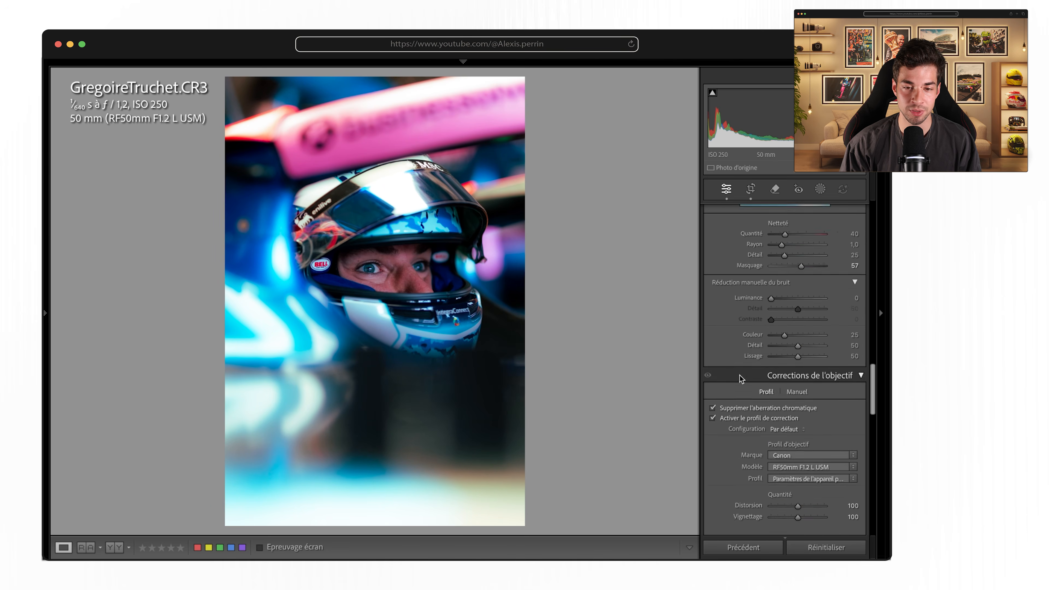
key("backslash")
key("backslash")
key("backslash")
key("backslash")
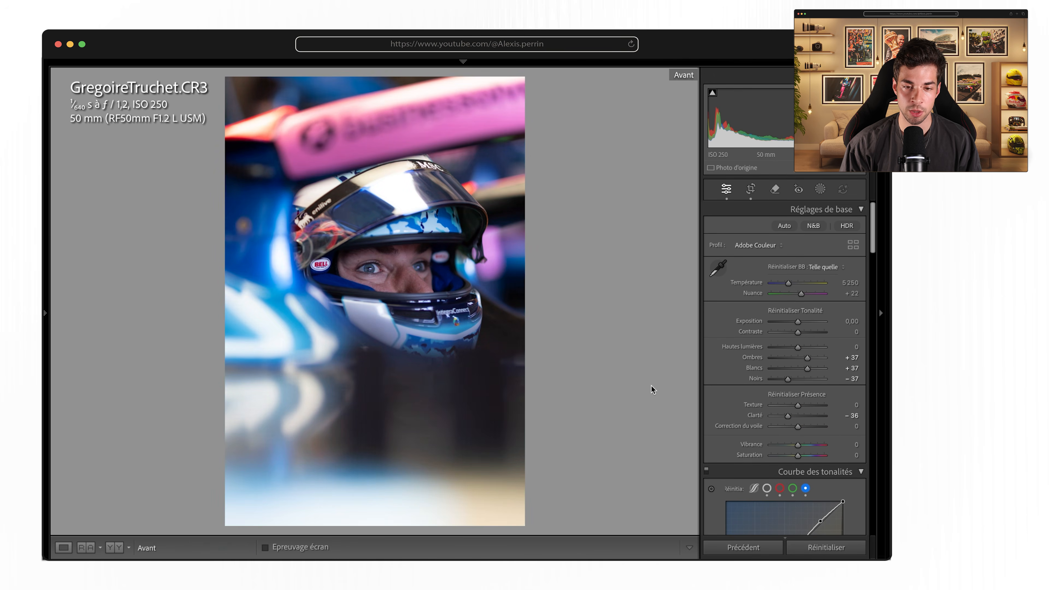
key("backslash")
key("backslash")
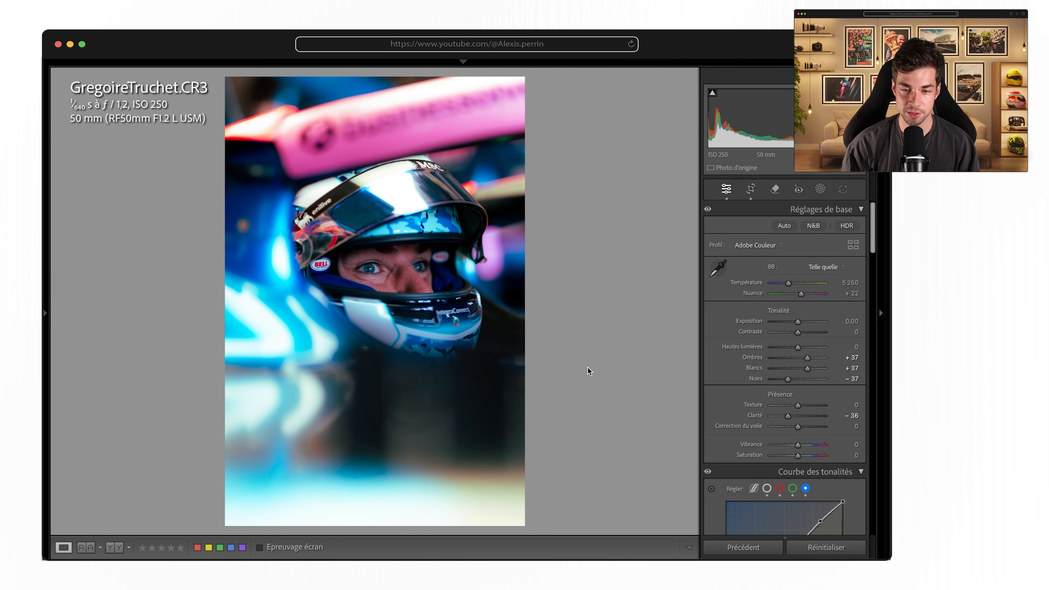
Step: Paint a brush mask over the driver's face inside the helmet opening and raise its shadows to 37
left_click(822, 189)
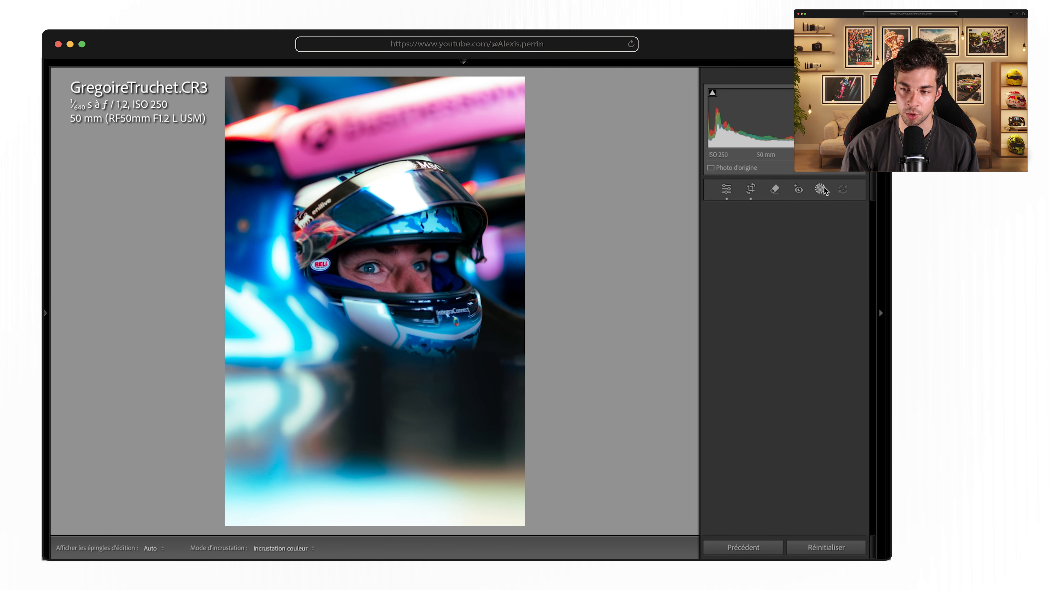
left_click(750, 308)
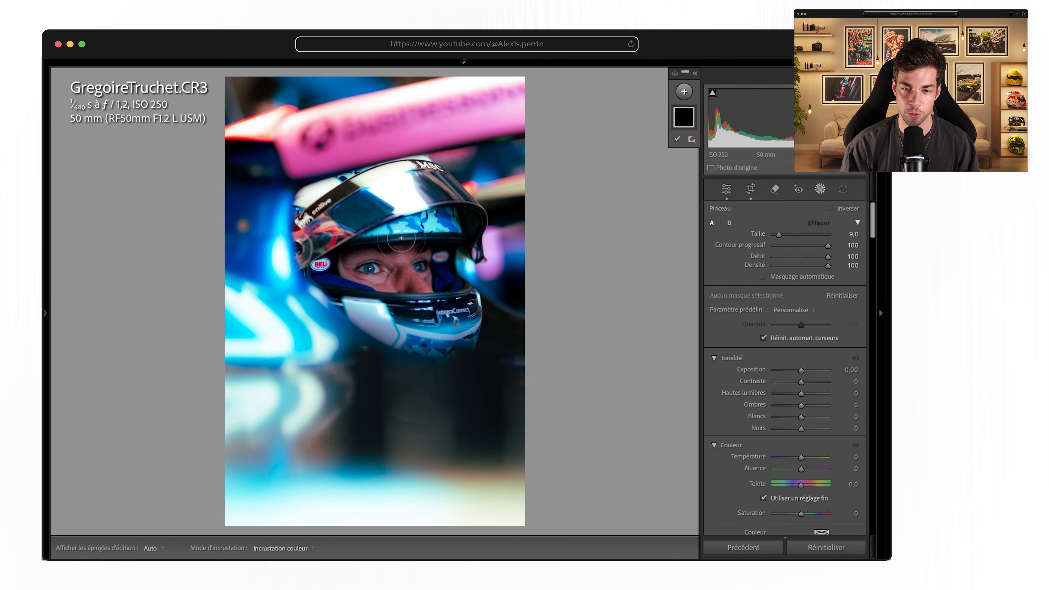
scroll(375, 254, "down", 4)
mouse_move(366, 253)
left_mouse_down()
mouse_move(353, 261)
mouse_move(359, 271)
mouse_move(382, 279)
left_mouse_up()
mouse_move(407, 285)
left_mouse_down()
mouse_move(428, 282)
mouse_move(428, 260)
mouse_move(378, 253)
mouse_move(396, 258)
left_mouse_up()
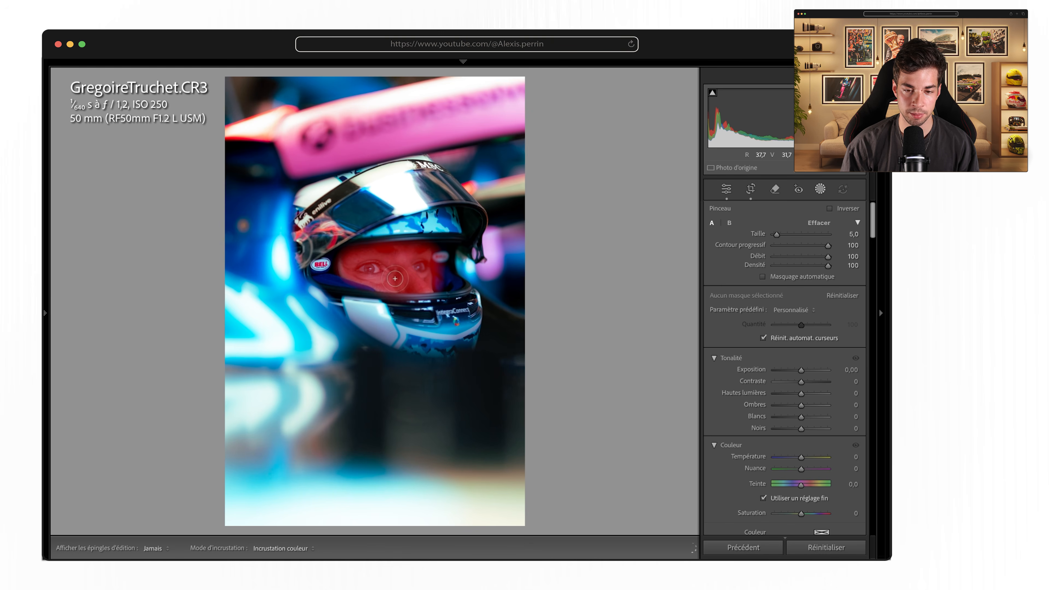
left_click_drag(395, 278, 413, 273)
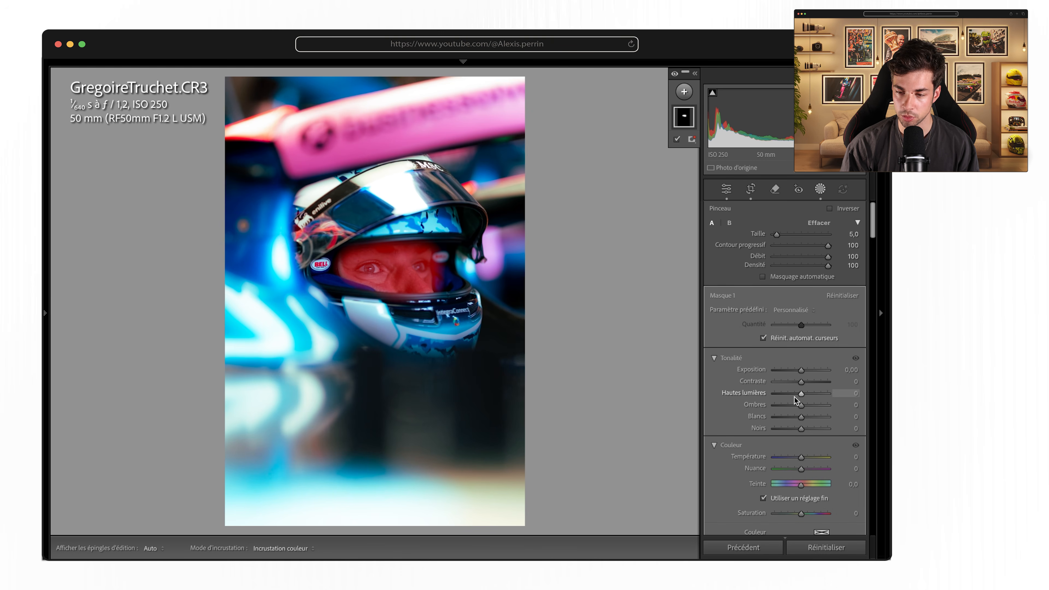
left_click_drag(800, 404, 811, 407)
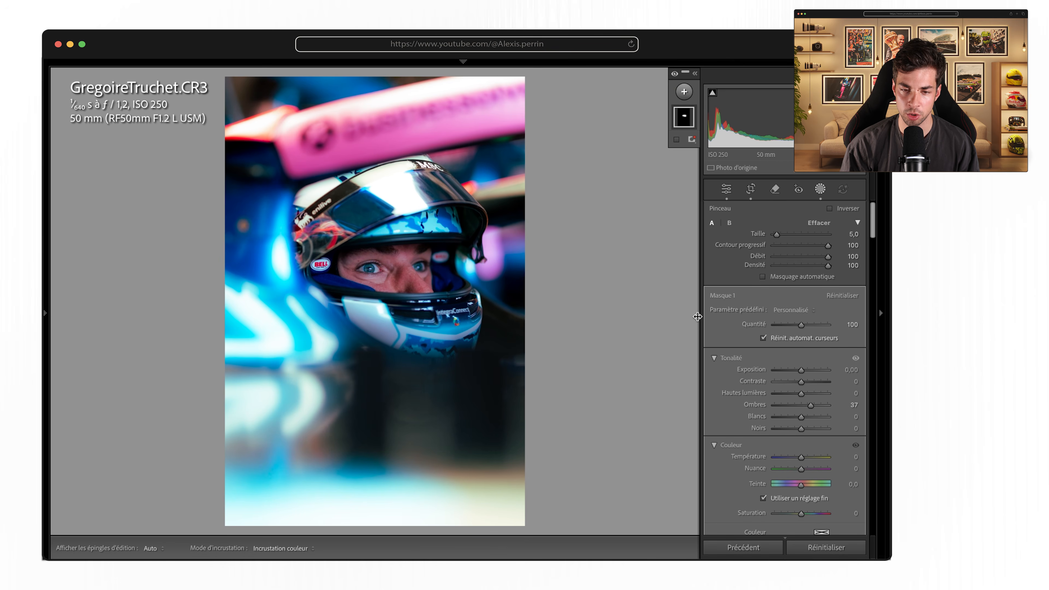
Step: Compare the brightened face with the unedited photo by toggling repeatedly between the before and after views
key("backslash")
key("backslash")
key("backslash")
key("backslash")
key("backslash")
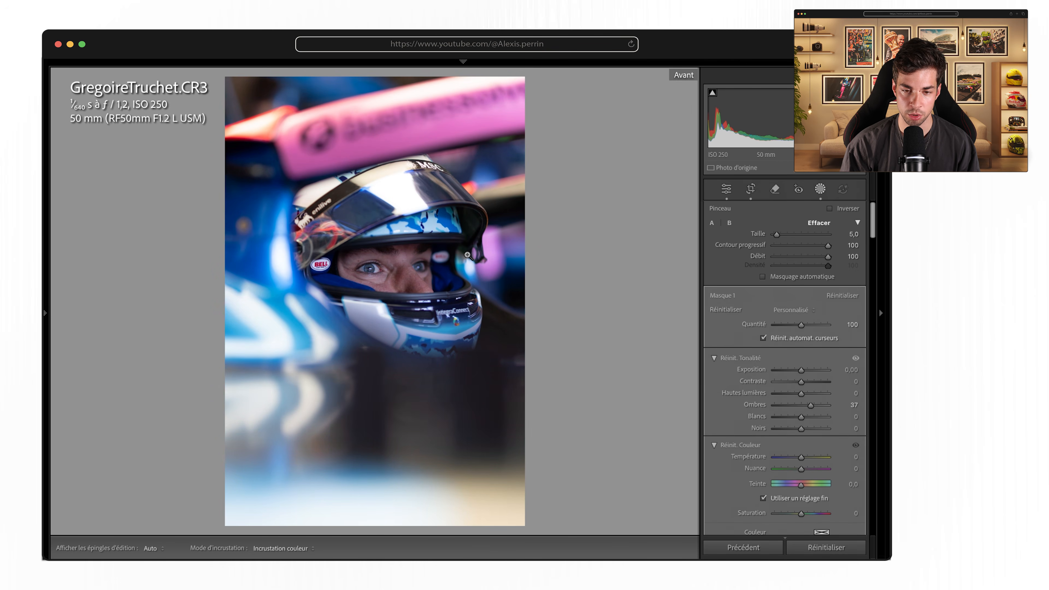
key("backslash")
Step: Warm the face mask with temperature 22, reduce its saturation to -4 and raise its highlights to 9
scroll(793, 419, "down", 3)
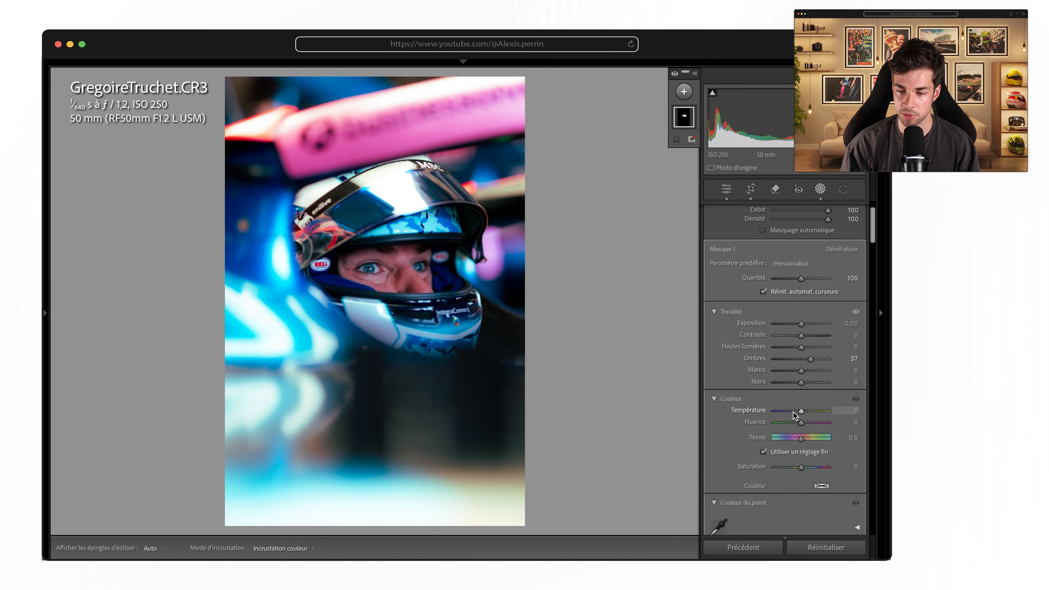
left_click_drag(801, 409, 808, 407)
scroll(803, 442, "up", 1)
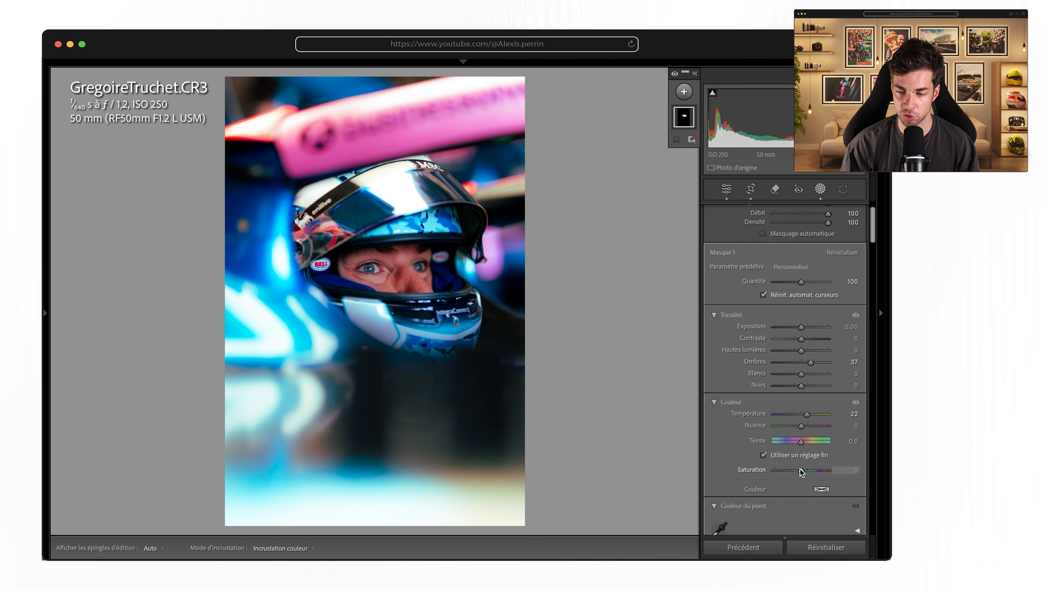
left_click_drag(801, 472, 798, 469)
key("alt")
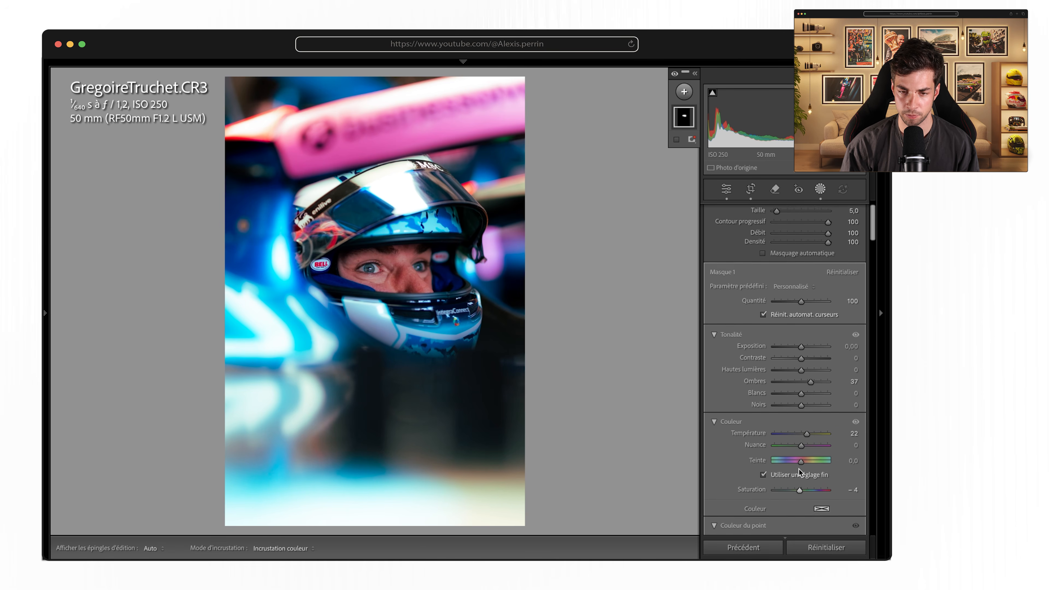
scroll(800, 469, "down", 1)
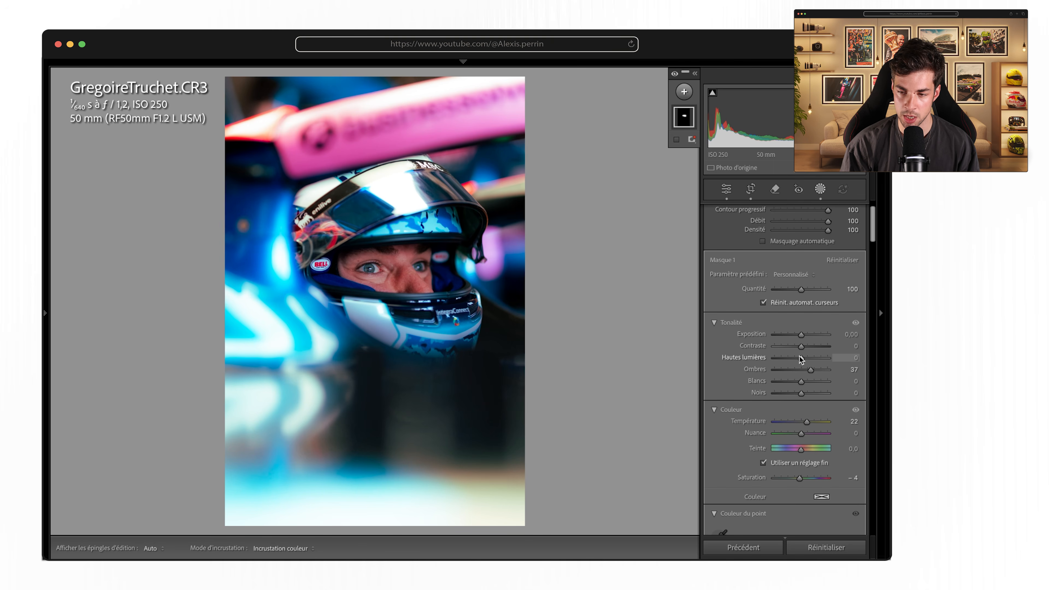
left_click_drag(802, 358, 804, 359)
scroll(827, 222, "up", 5)
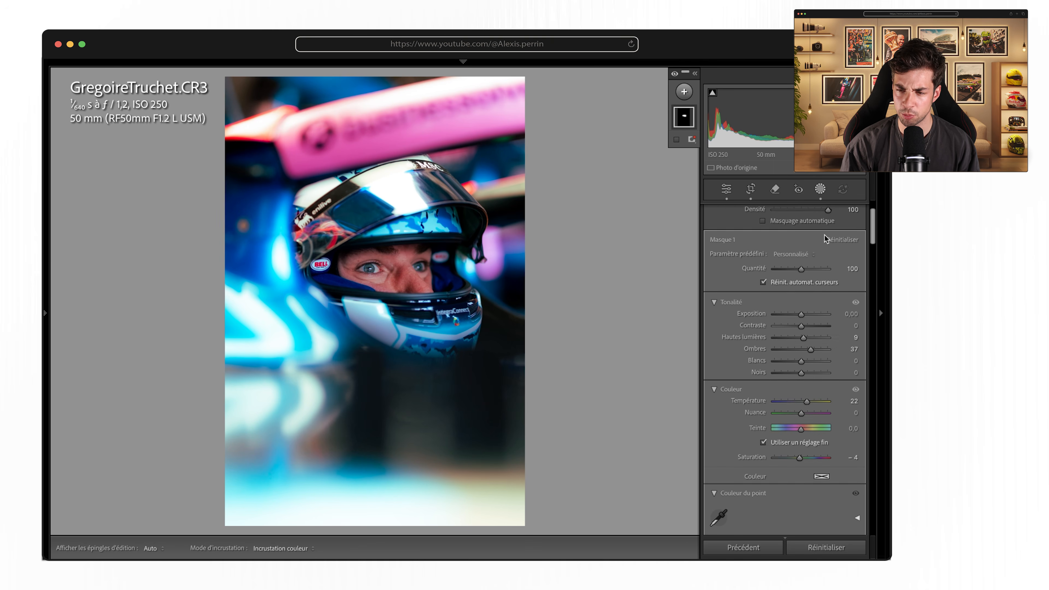
left_click(821, 189)
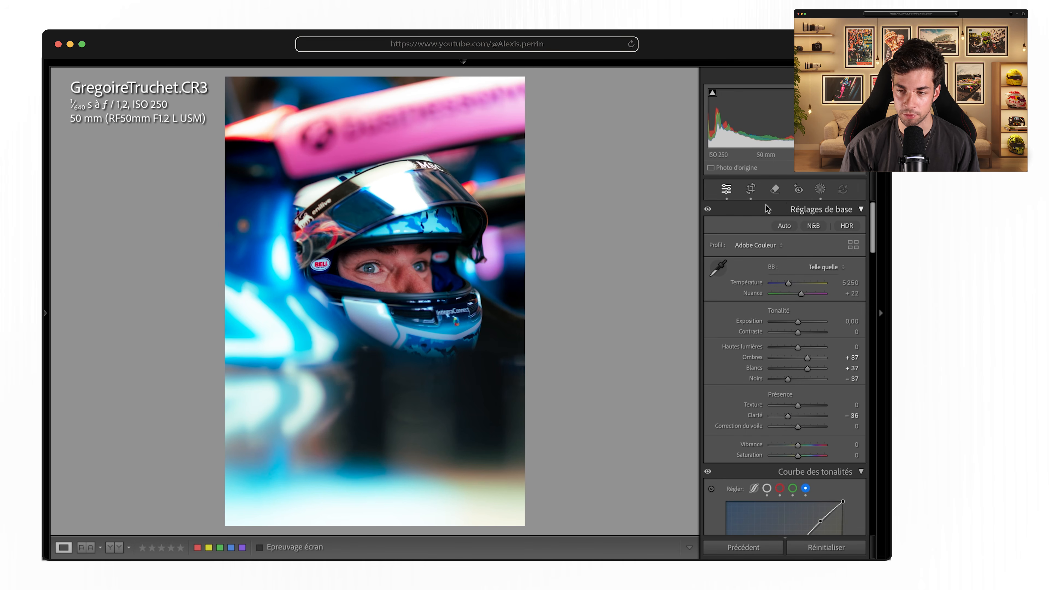
Step: Add a linear gradient mask fading from the photo's right side towards the left and raise its exposure to 1.06
left_click(818, 190)
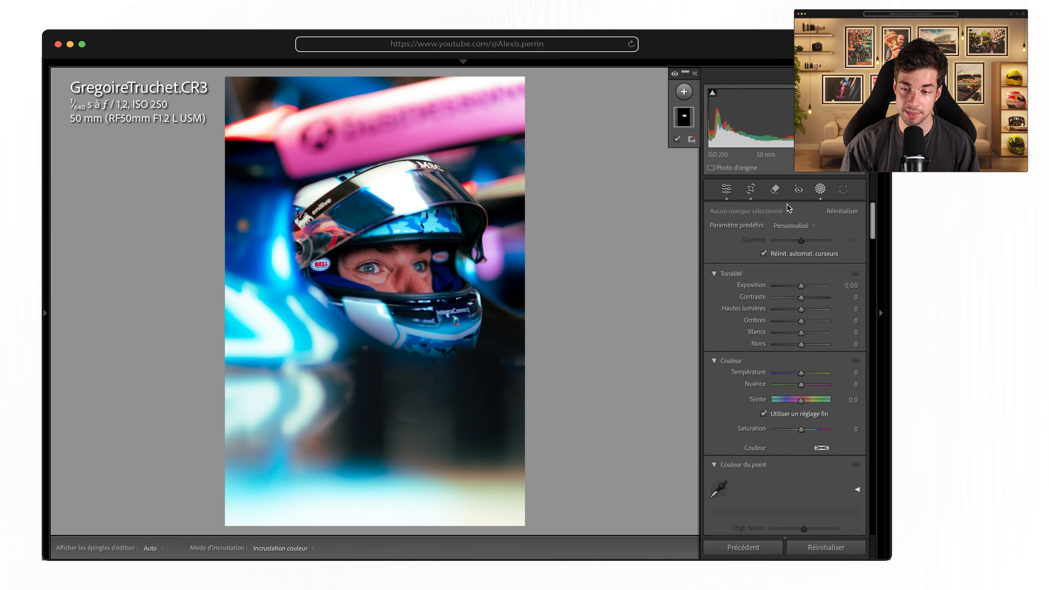
left_click(685, 90)
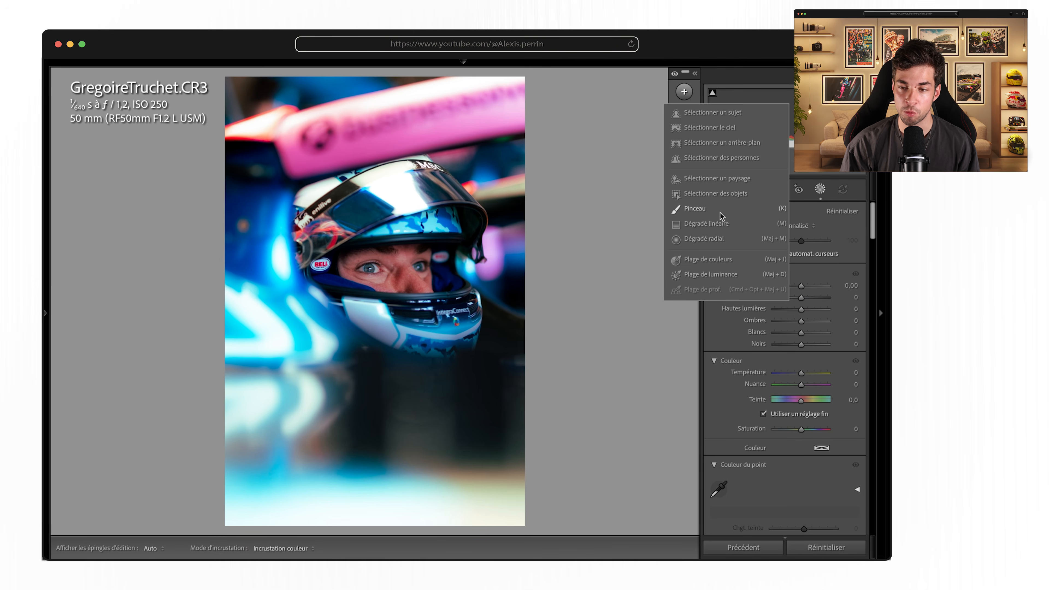
left_click(731, 224)
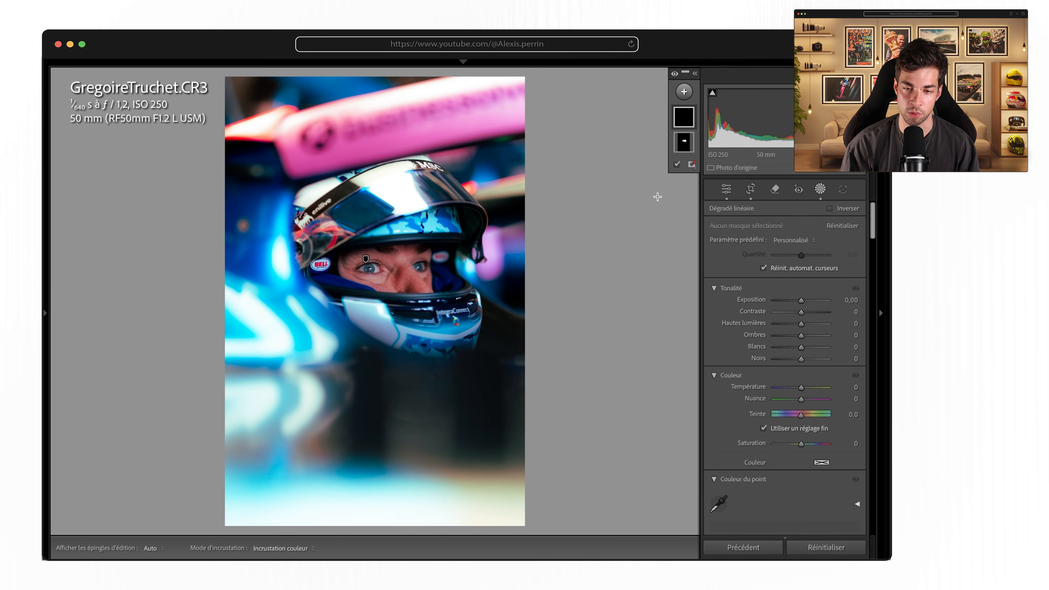
left_click_drag(657, 196, 248, 311)
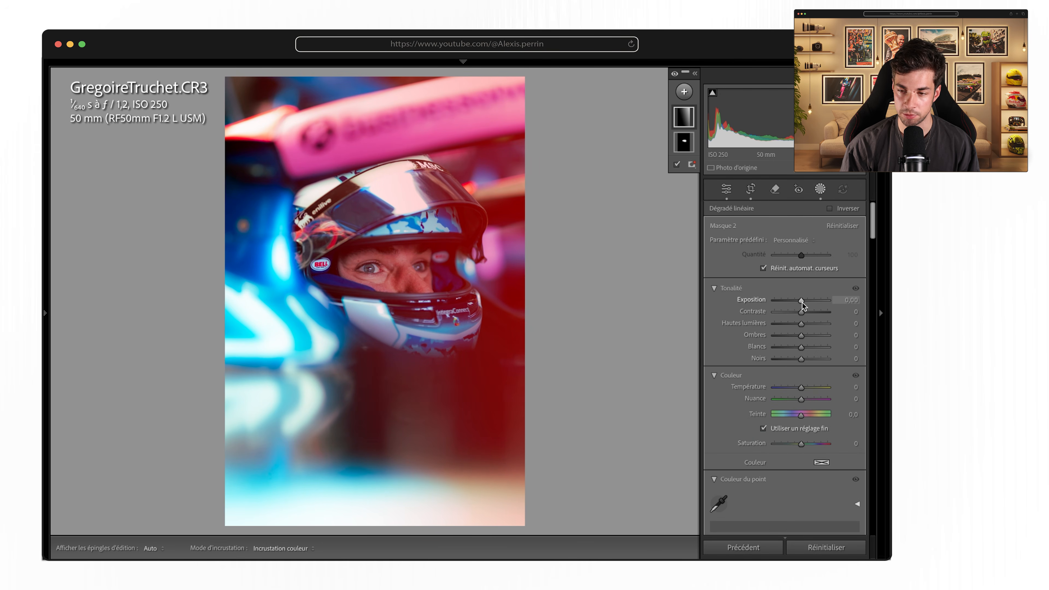
left_click_drag(803, 302, 810, 302)
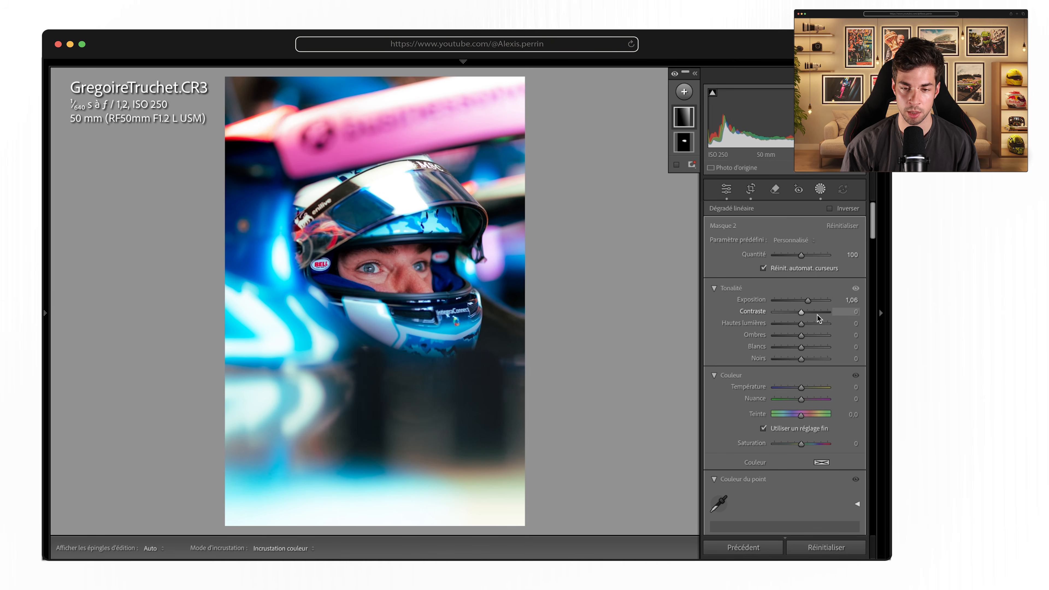
scroll(807, 245, "down", 2)
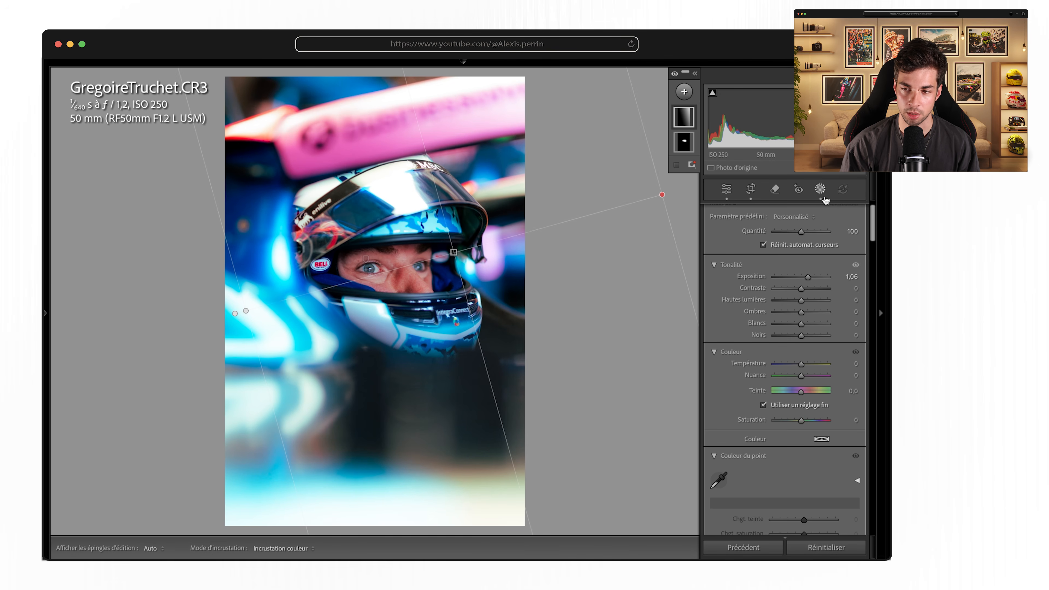
left_click(820, 189)
Step: Paint a new size 7 brush mask over the iris of the driver's eye beside the BELL logo
key("ctrl+equal")
key("ctrl+equal")
key("ctrl+equal")
key("ctrl+equal")
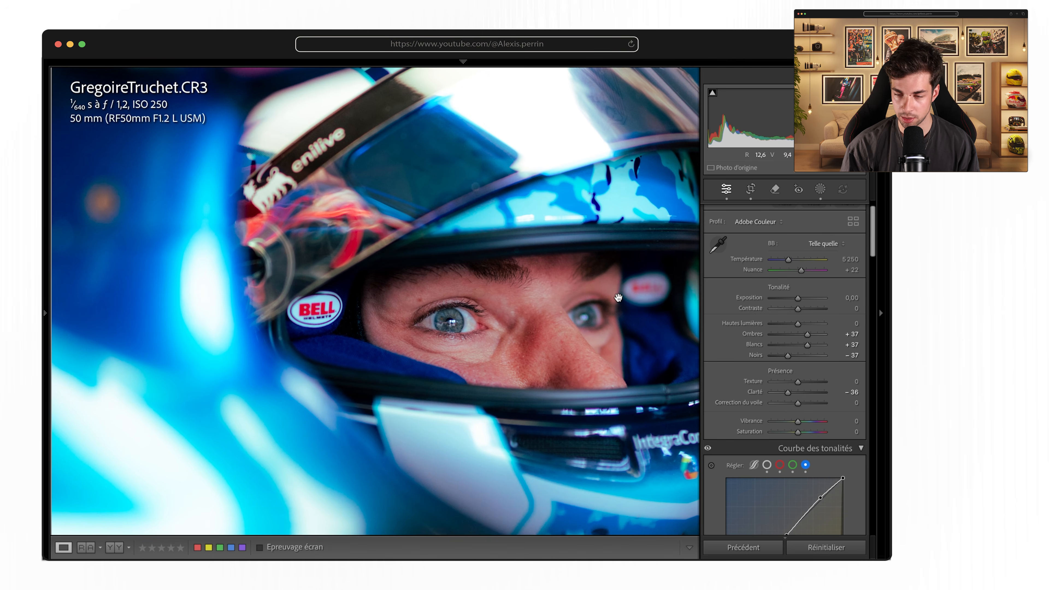
key("k")
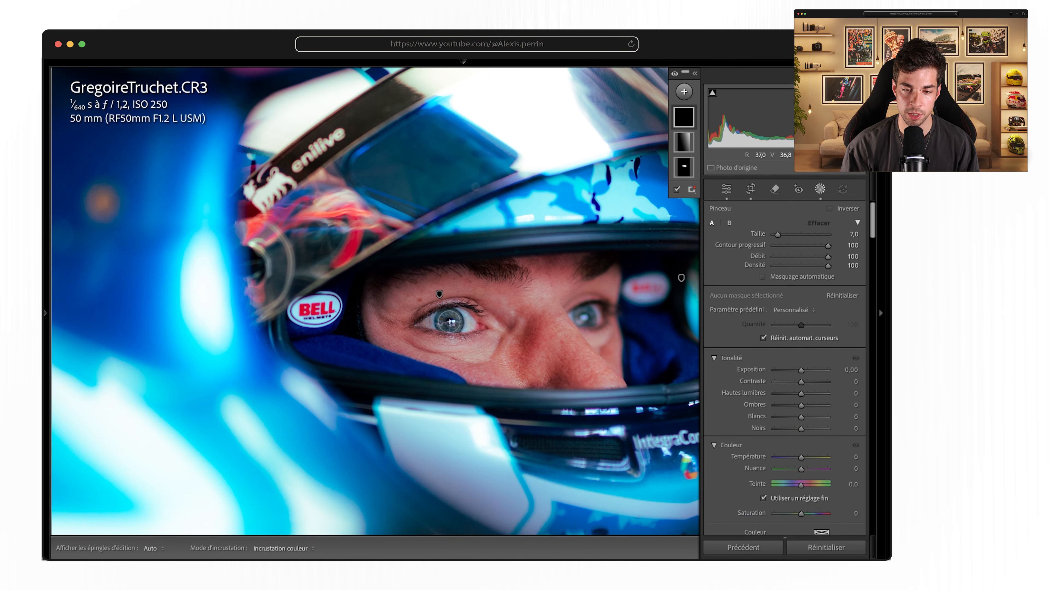
left_click(450, 322)
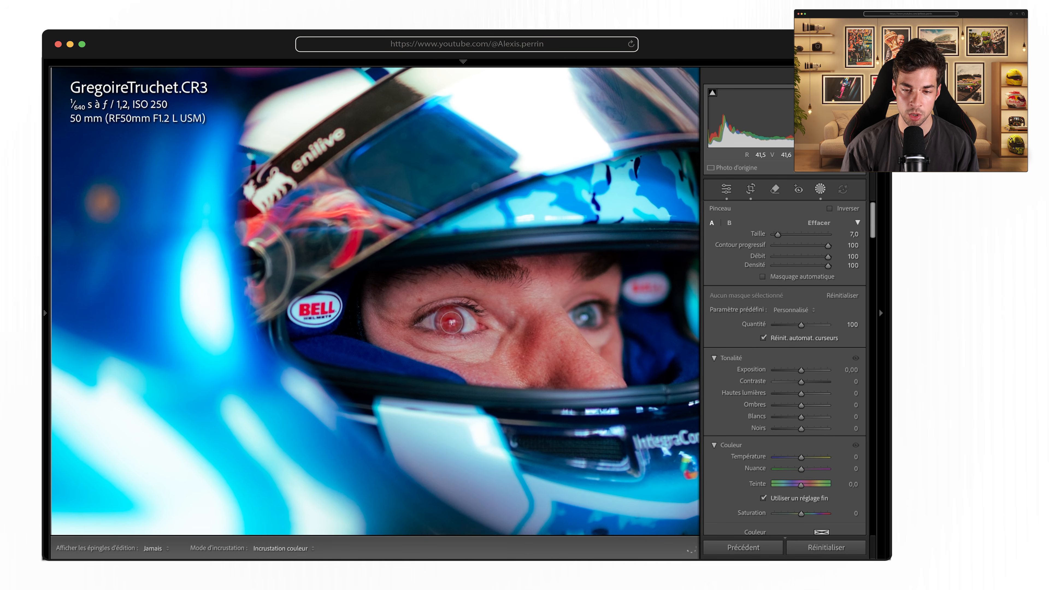
left_click(446, 323)
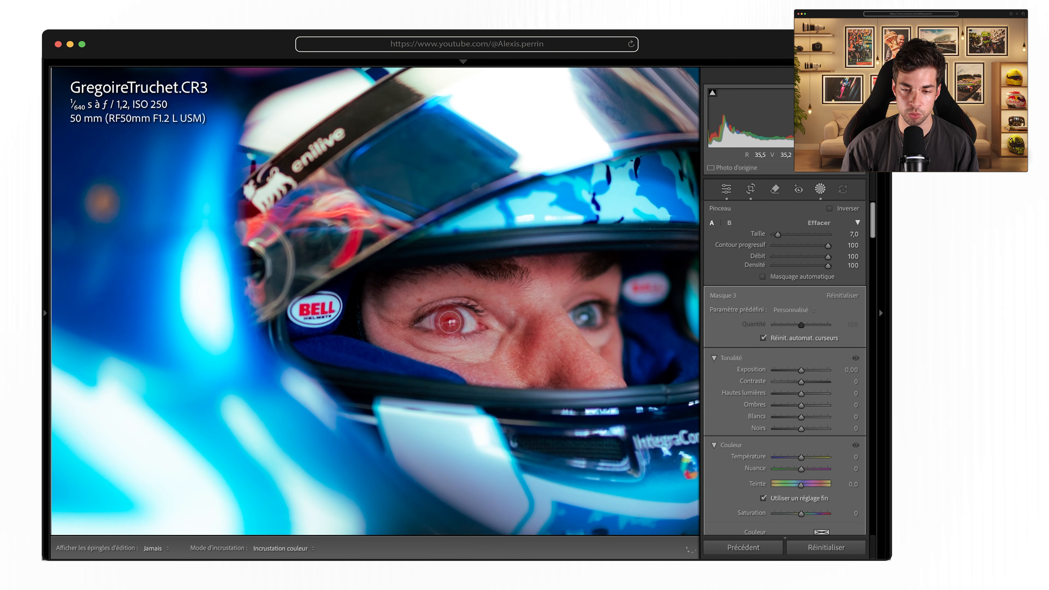
Step: Set the eye mask's saturation to 23, temperature to -9 and exposure to 0.24
scroll(842, 437, "down", 4)
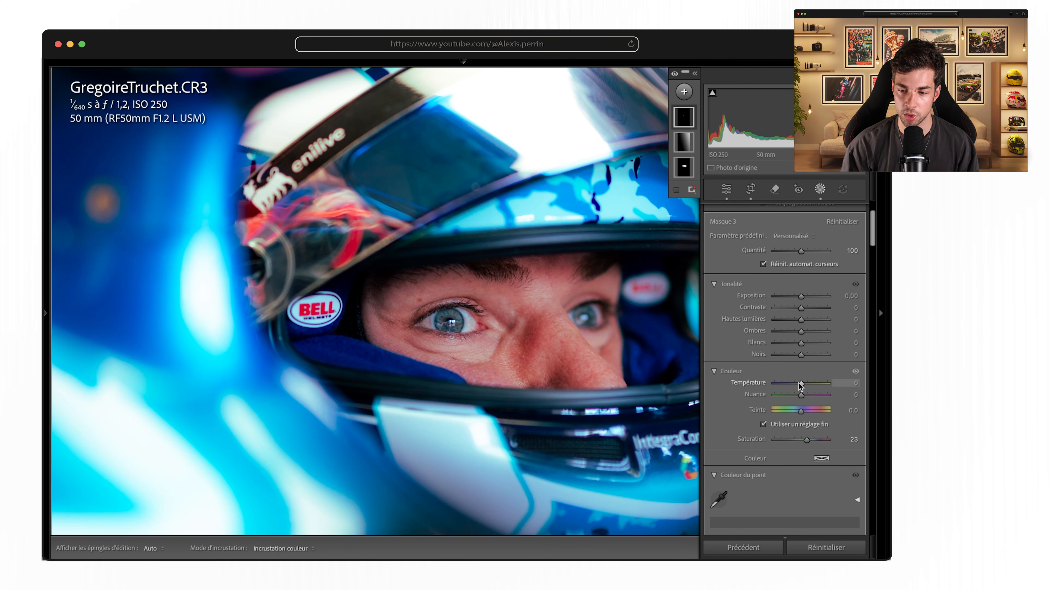
left_click_drag(801, 383, 799, 383)
left_click_drag(802, 300, 803, 301)
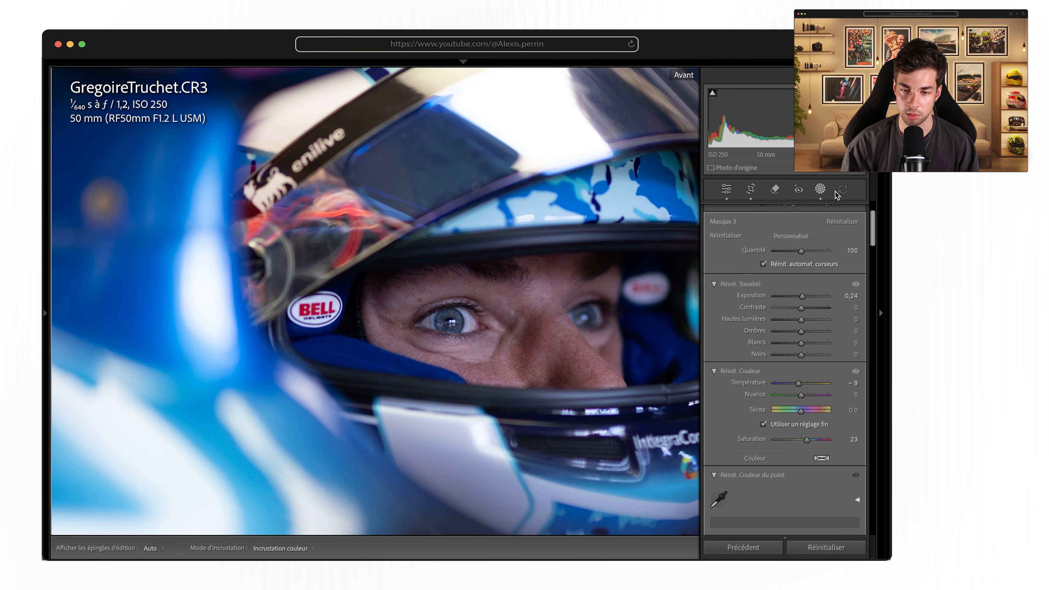
left_click(823, 193)
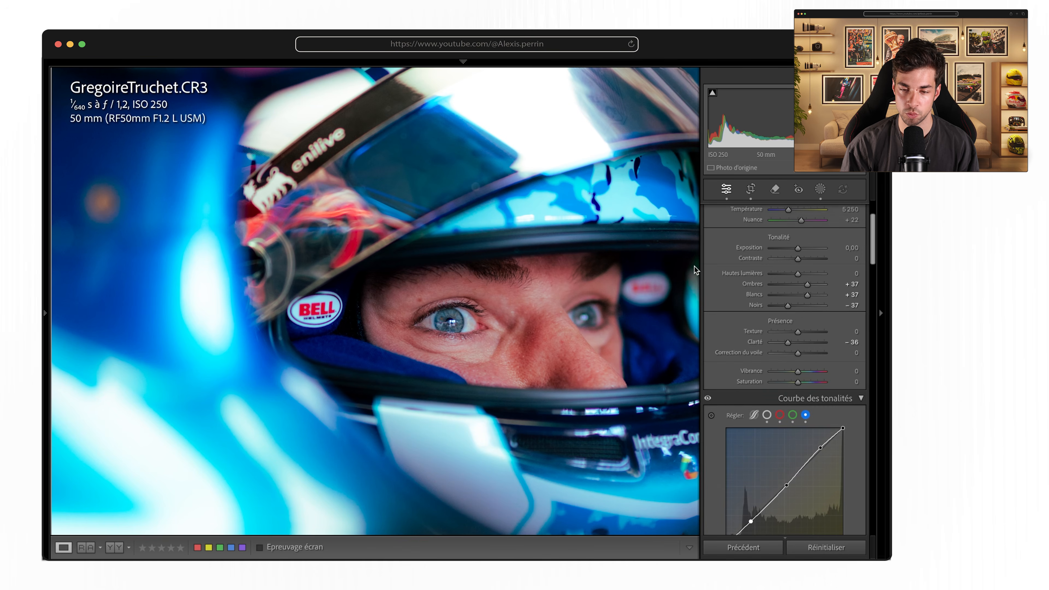
Step: View the whole photo and compare the masked edit with the original in the before and after views
left_click(697, 347)
key("backslash")
key("backslash")
key("backslash")
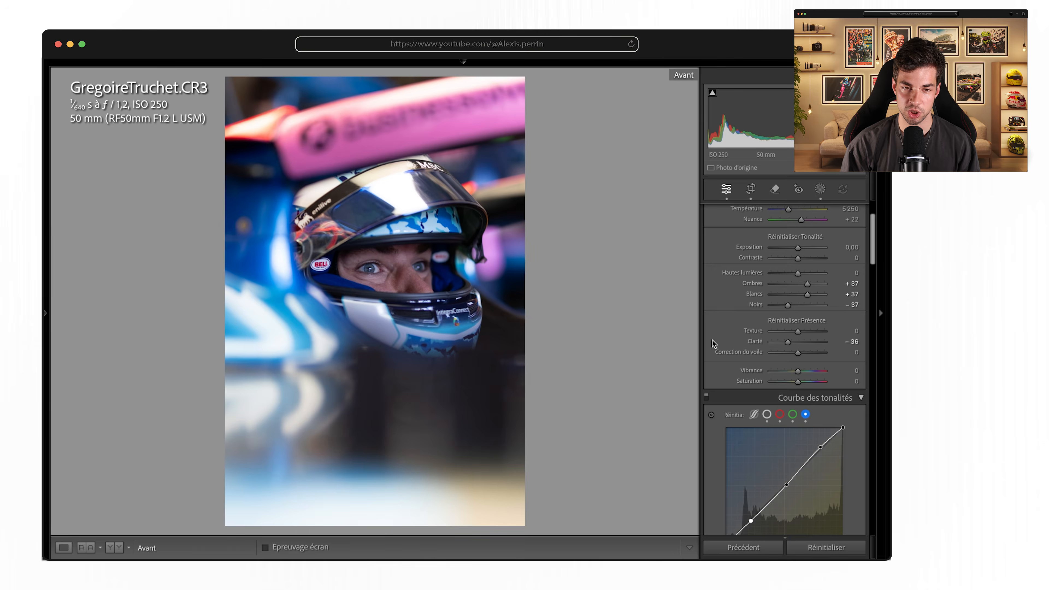
key("backslash")
scroll(712, 341, "down", 1)
key("backslash")
key("backslash")
scroll(712, 340, "up", 1)
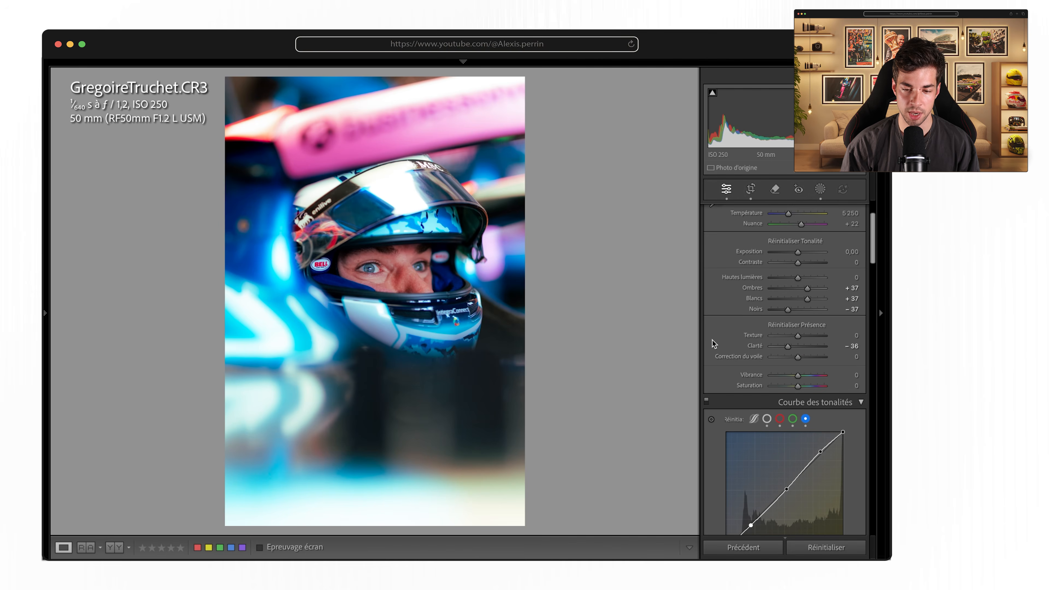
left_click(464, 486)
left_click_drag(487, 480, 514, 387)
left_click(514, 387)
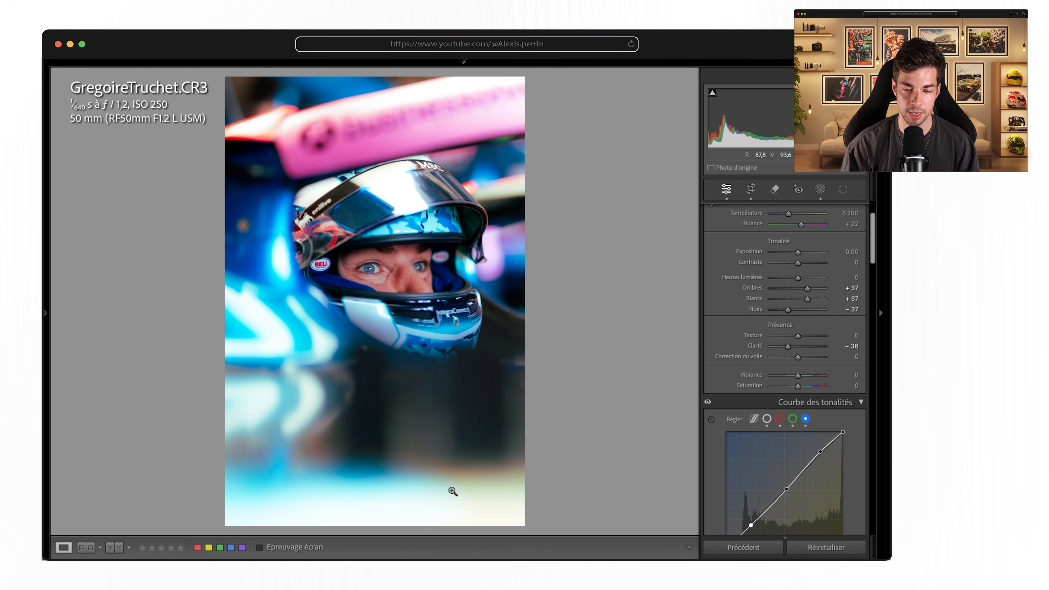
Step: Add a linear gradient mask along the photo's bottom edge and tint it blue with hue 231 and saturation 84%
key("m")
left_click_drag(450, 490, 448, 463)
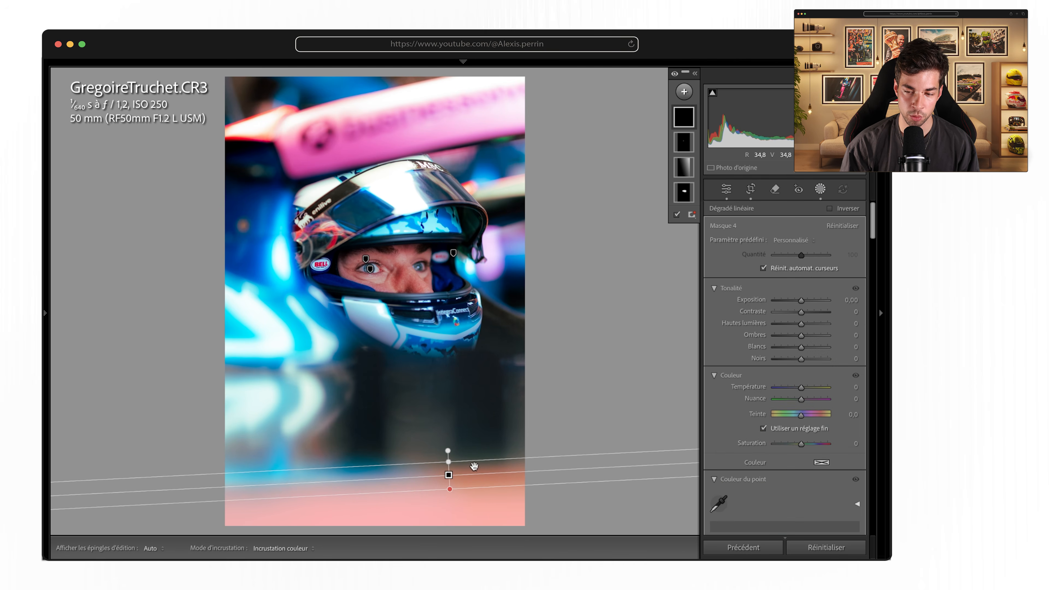
left_click(822, 462)
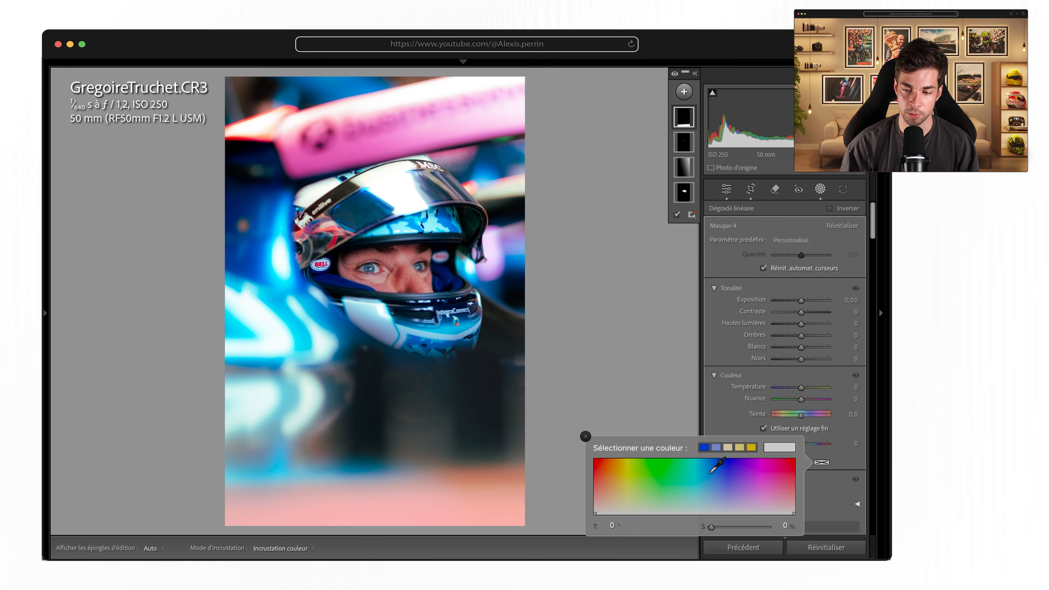
left_click(701, 468)
left_click_drag(701, 468, 726, 468)
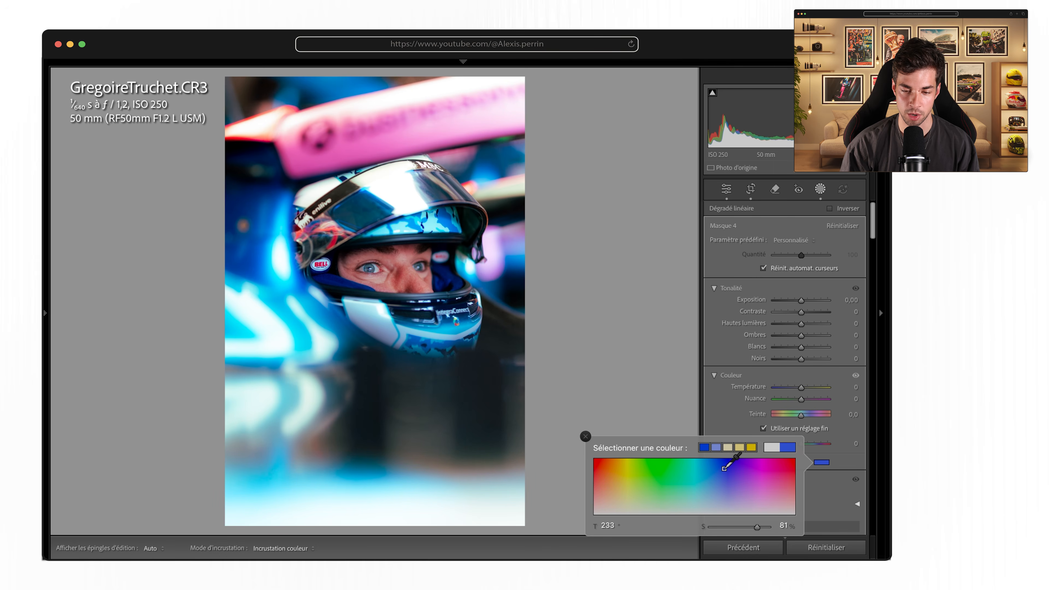
left_click_drag(723, 467, 722, 467)
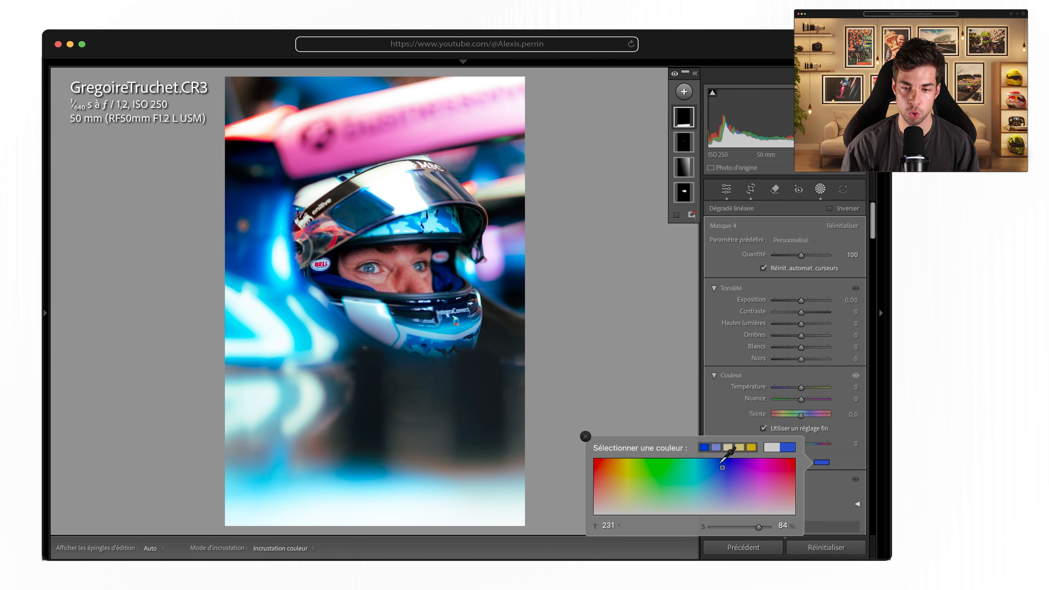
left_click(820, 191)
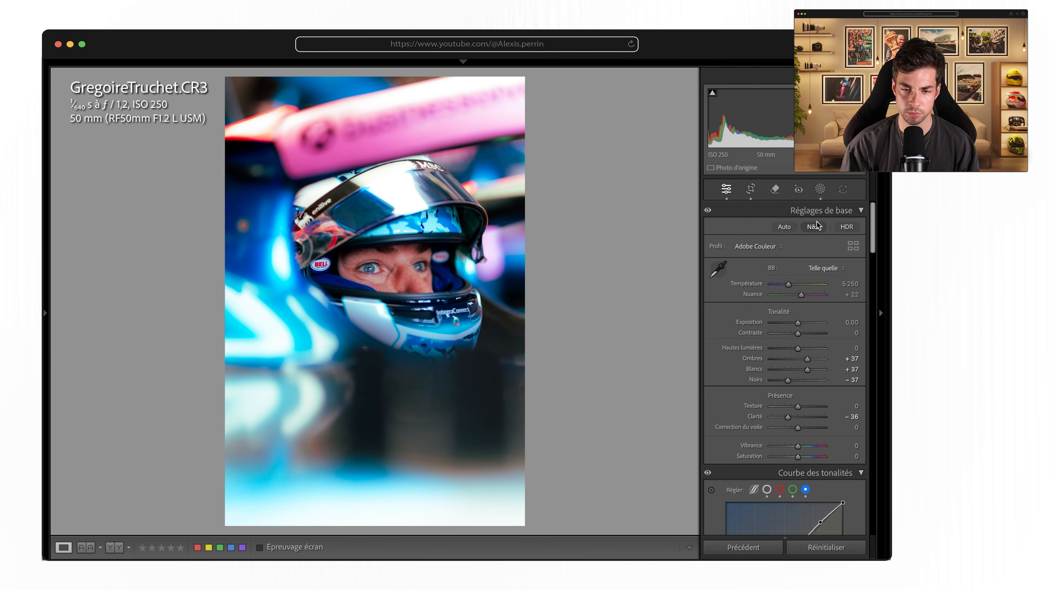
Step: Crop the photo slightly tighter from its upper-right corner, keeping the original aspect ratio
left_click(751, 189)
left_click_drag(494, 132, 490, 128)
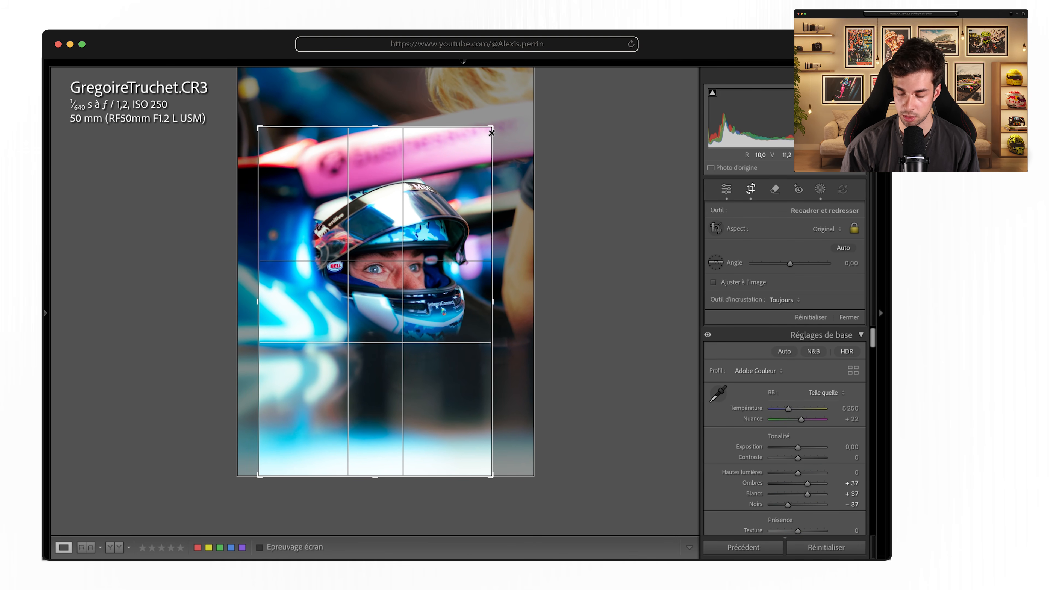
key("Return")
key("alt")
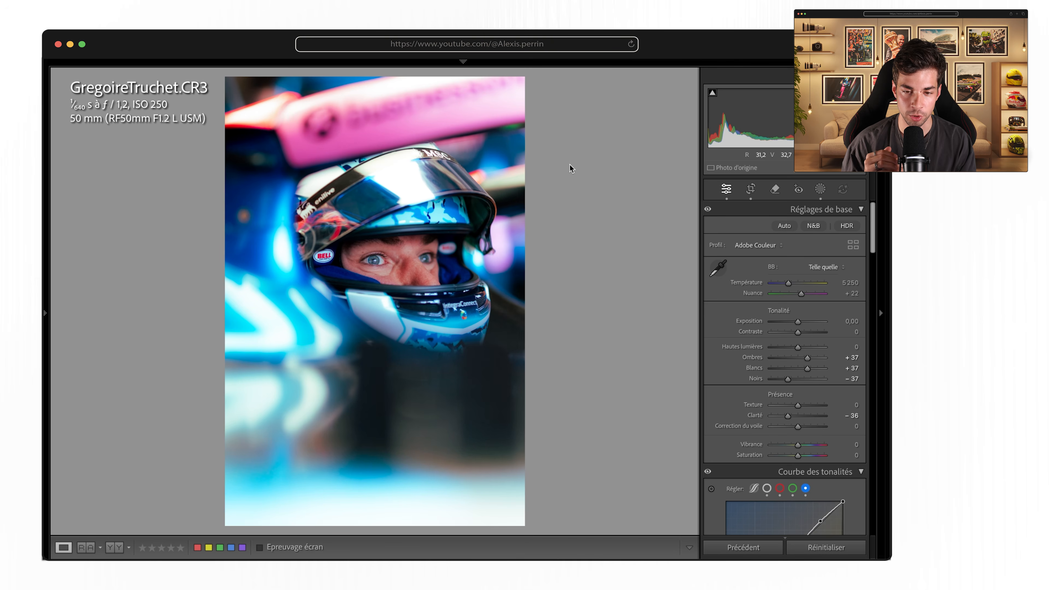
Step: Lower the photo's shadows to -17 and add a subject-selection mask inverted to cover the background
mouse_move(807, 357)
left_mouse_down()
mouse_move(790, 358)
mouse_move(809, 374)
left_mouse_up()
left_click(820, 189)
left_click(684, 90)
left_click(721, 112)
left_click(766, 238)
scroll(800, 342, "down", 10)
scroll(801, 363, "up", 10)
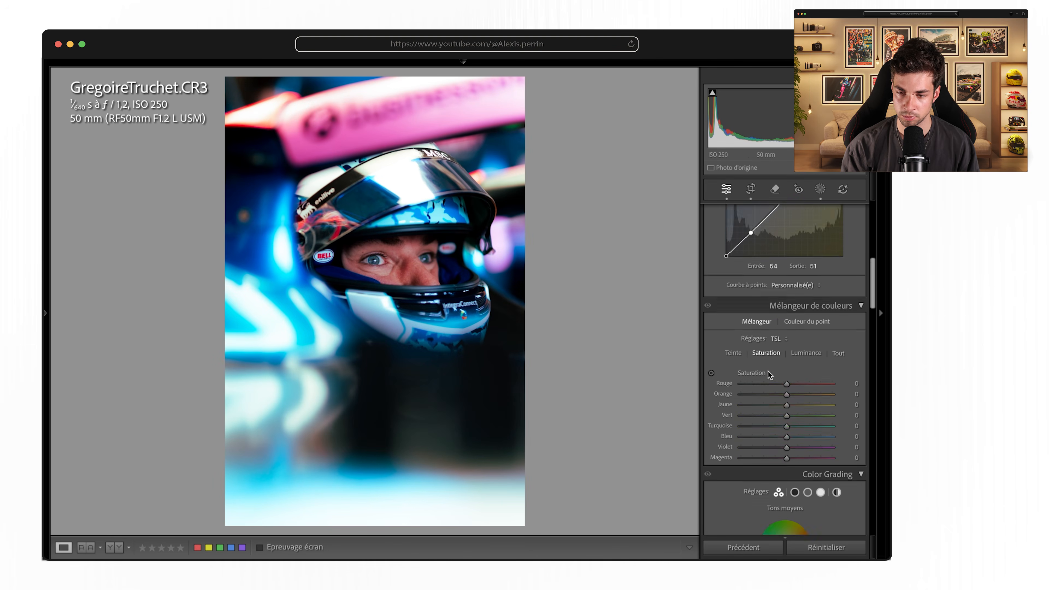
Step: Reposition the photo within the crop so the driver's helmet sits slightly further left in the frame
left_click_drag(407, 271, 396, 290)
key("r")
key("Return")
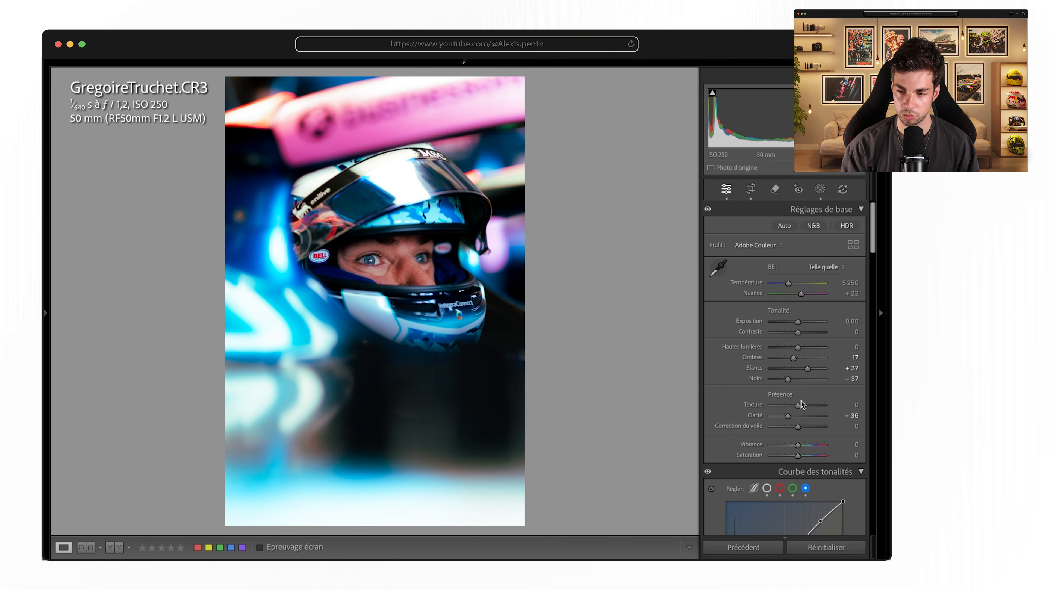
Step: Set the photo's whites to -13, highlights to -31 and shadows to +25, and check against the before view
left_click_drag(804, 368, 794, 368)
left_click_drag(798, 346, 790, 347)
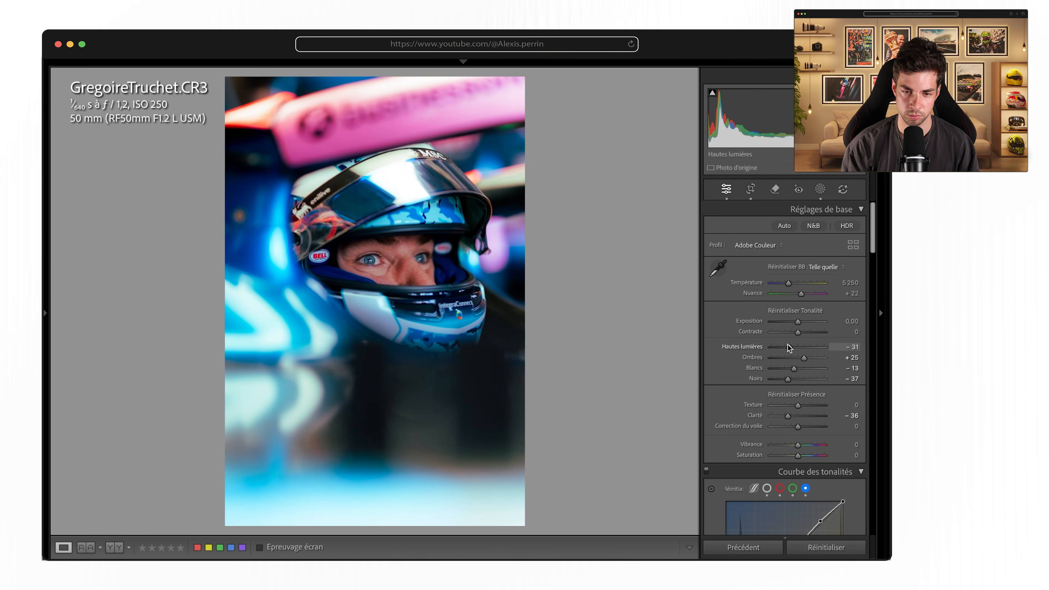
key("backslash")
key("backslash")
Step: Set the clarity to 35 on the inverted subject mask covering the portrait's background
left_click(820, 189)
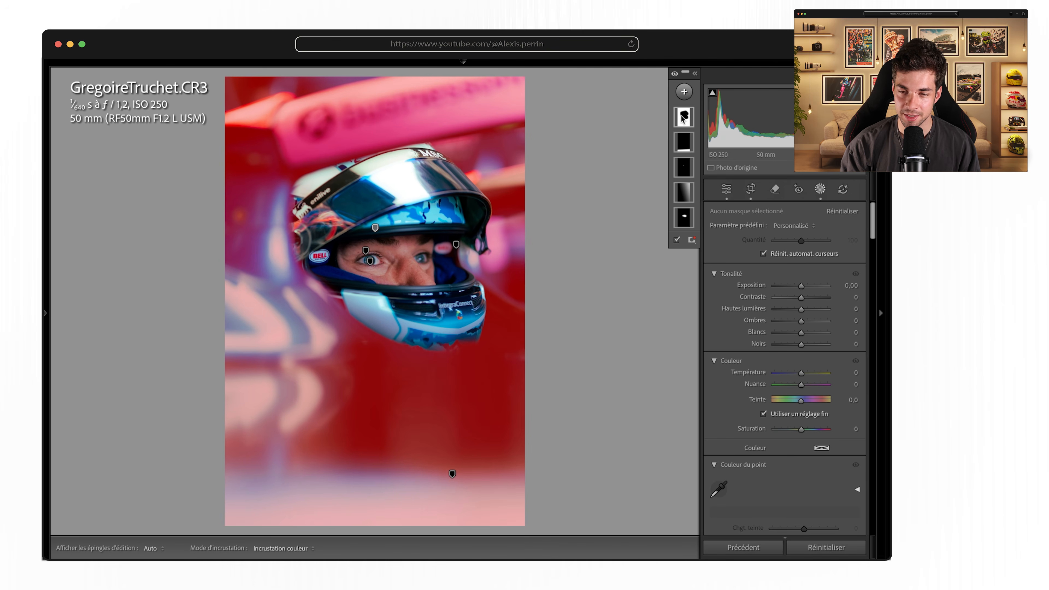
left_click(683, 118)
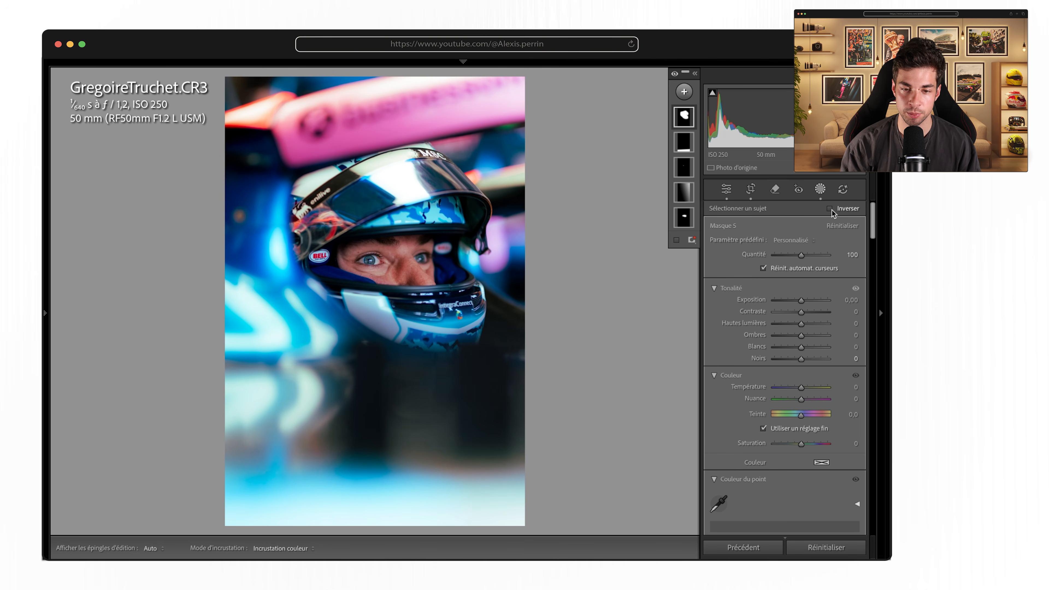
scroll(737, 311, "down", 3)
scroll(736, 307, "down", 10)
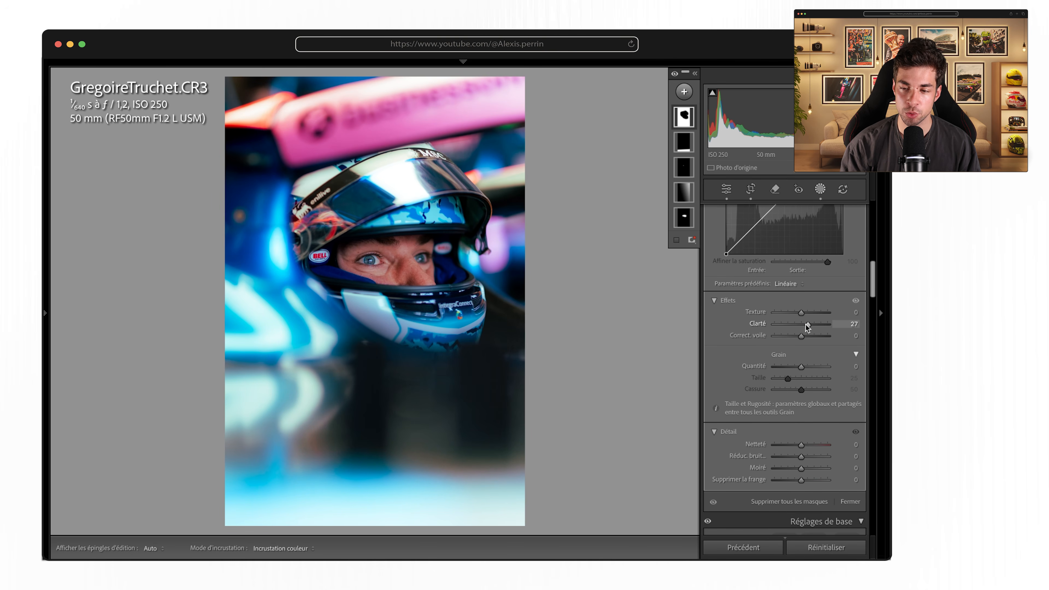
left_click_drag(809, 324, 810, 325)
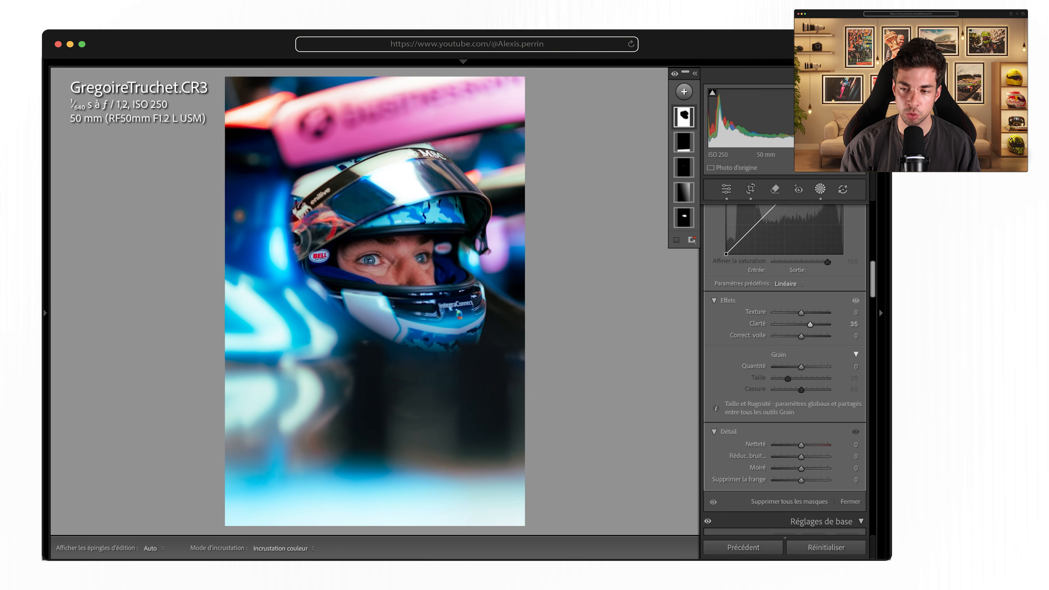
left_click(820, 189)
Step: Adjust the driver's skin in the color mixer, with luminance at red +5 and orange +3 and hue at red +26 and orange +15
scroll(753, 348, "up", 3)
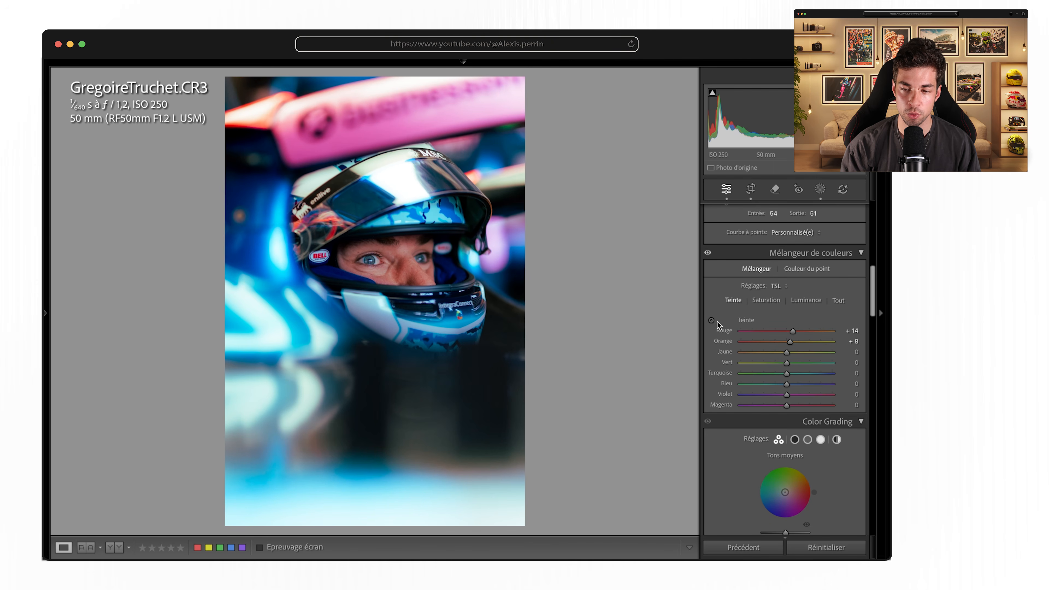
left_click(712, 320)
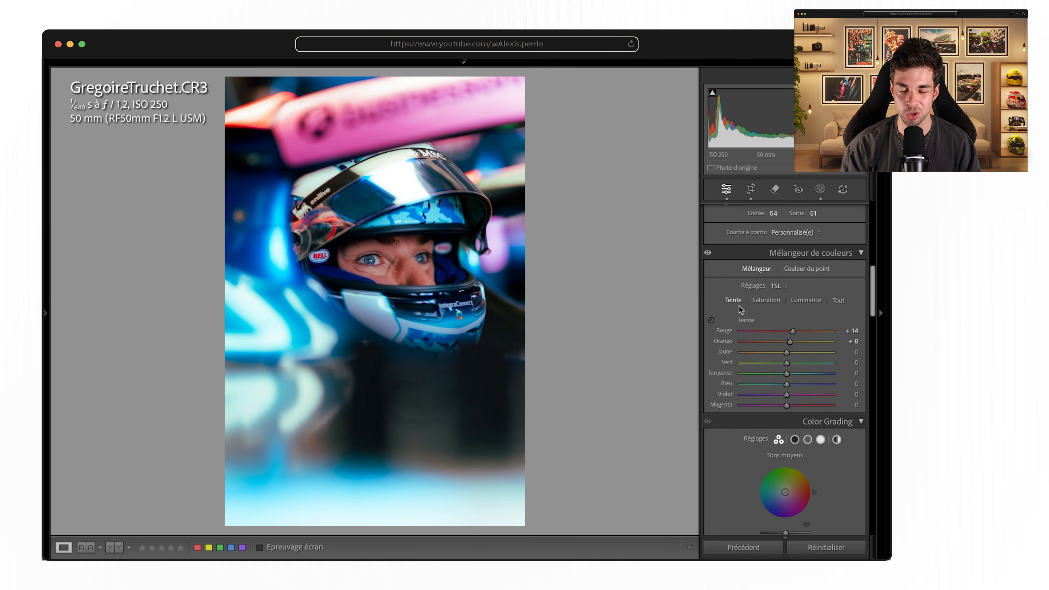
key("backslash")
key("backslash")
key("backslash")
key("backslash")
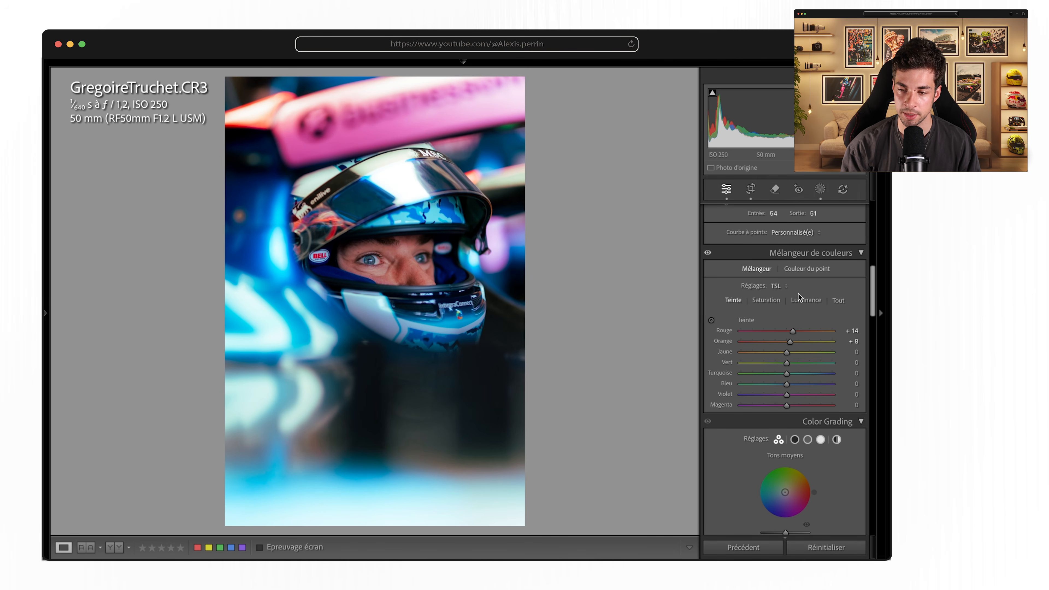
left_click(806, 300)
left_click(712, 320)
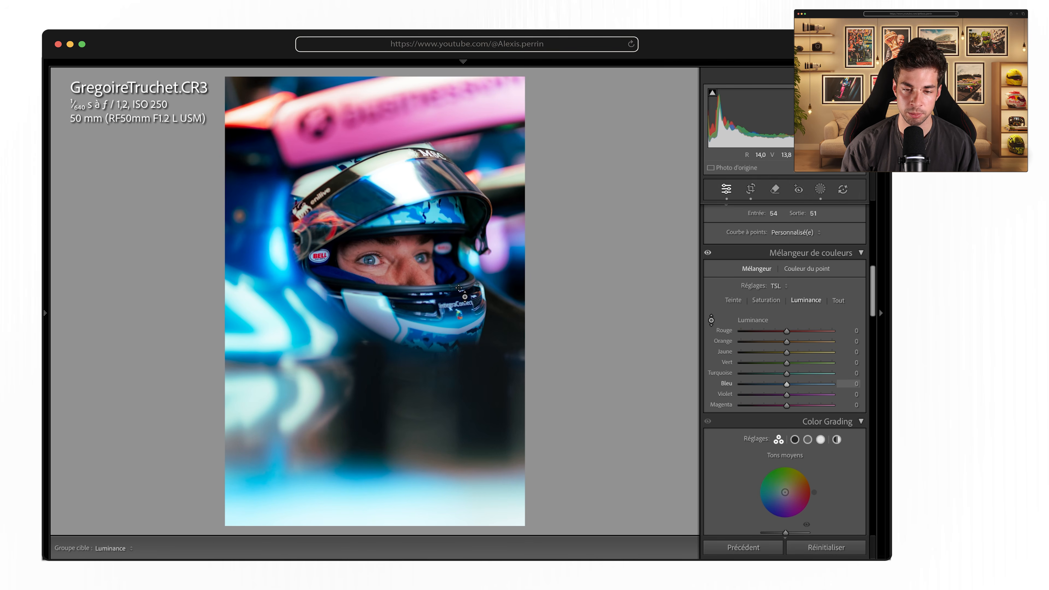
left_click_drag(418, 280, 418, 273)
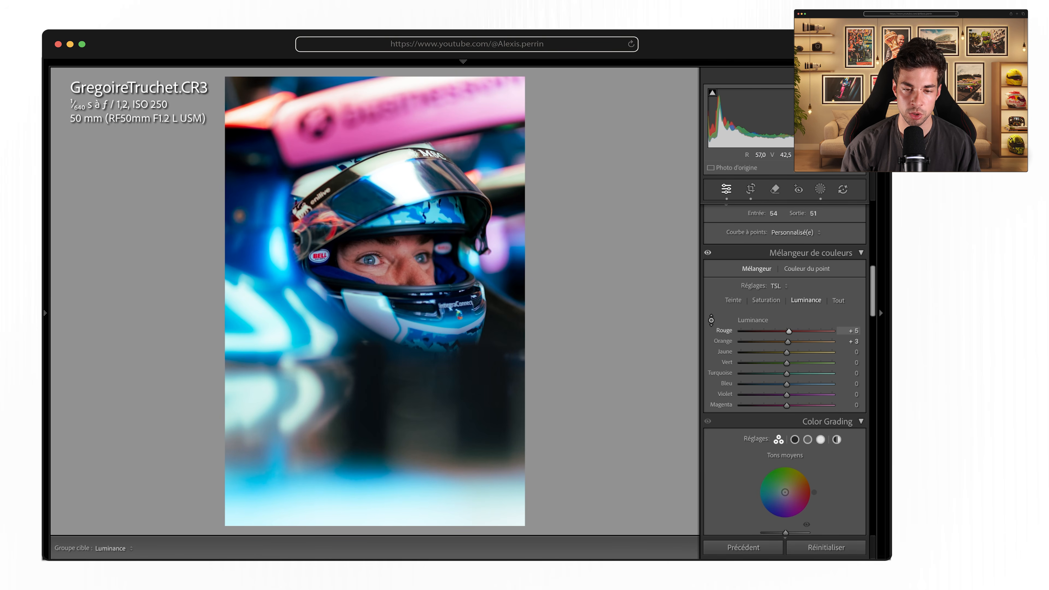
left_click(734, 301)
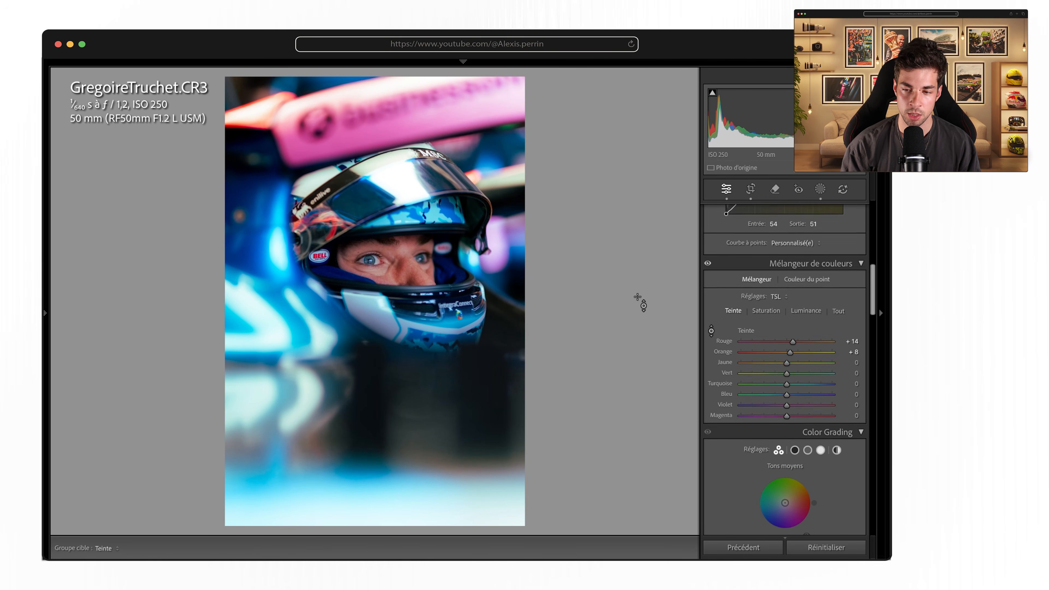
left_click_drag(417, 272, 417, 265)
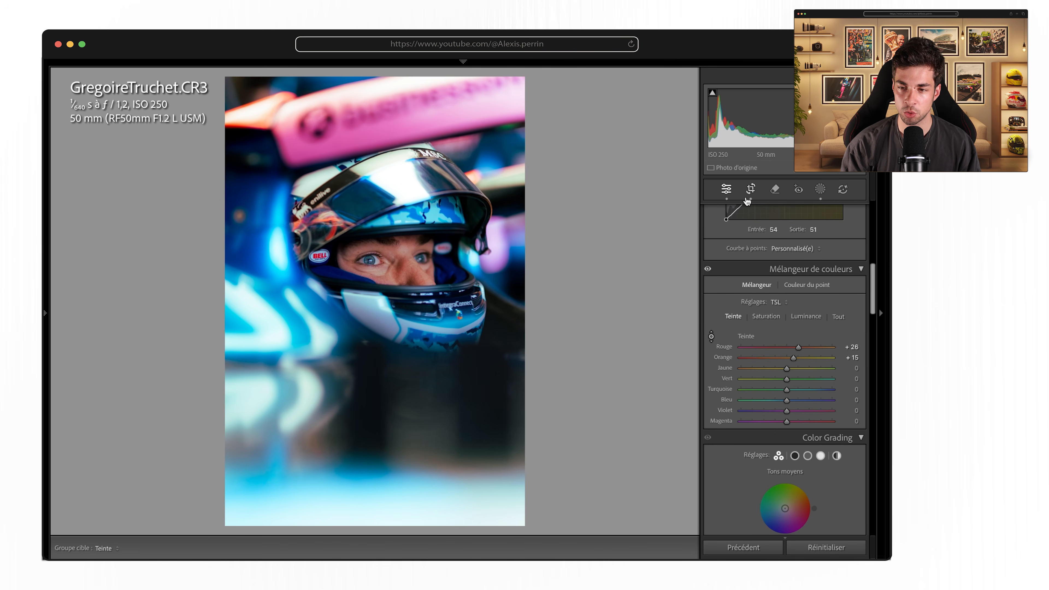
Step: Shift the photo very slightly within its crop and check the driver's eyes up close
left_click(752, 190)
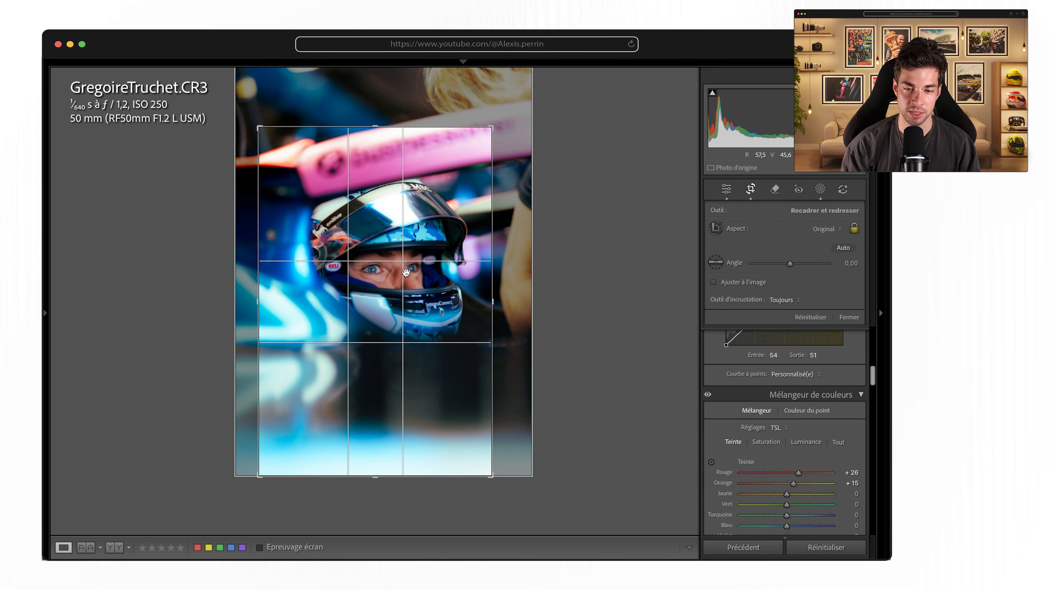
key("Return")
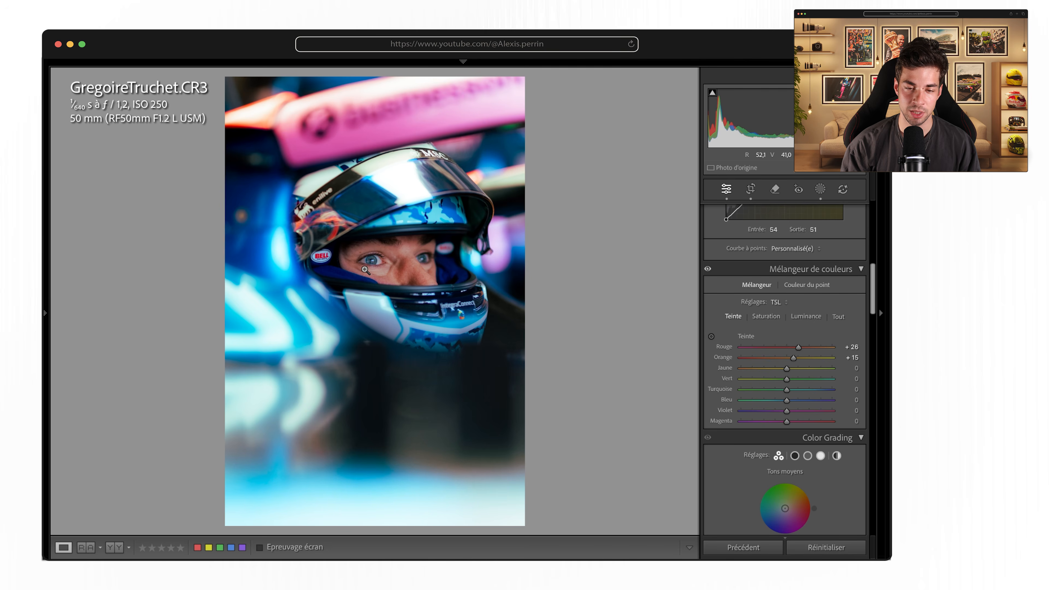
left_click(429, 258)
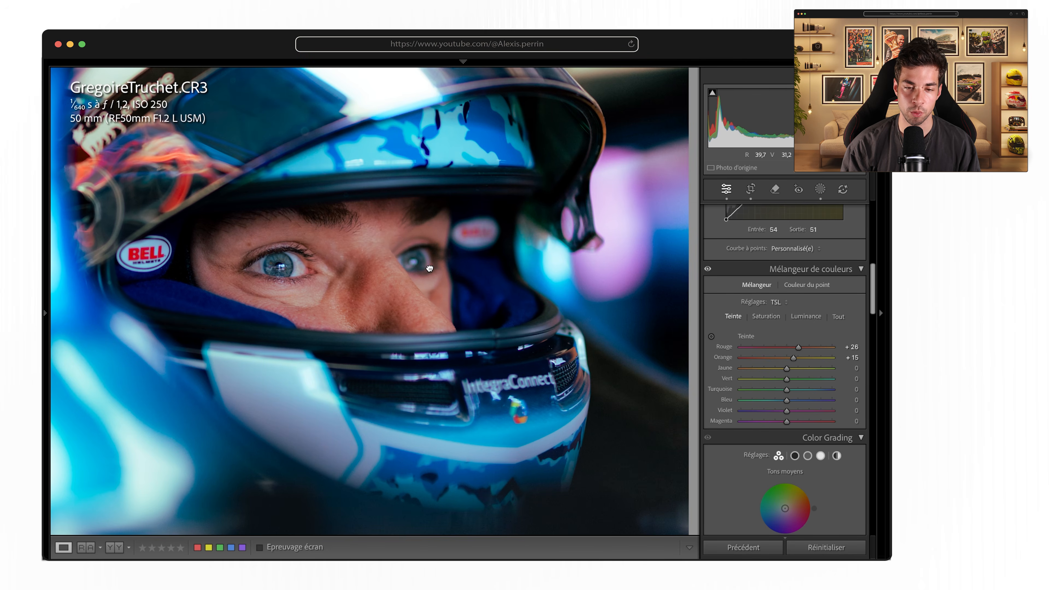
left_click(413, 267)
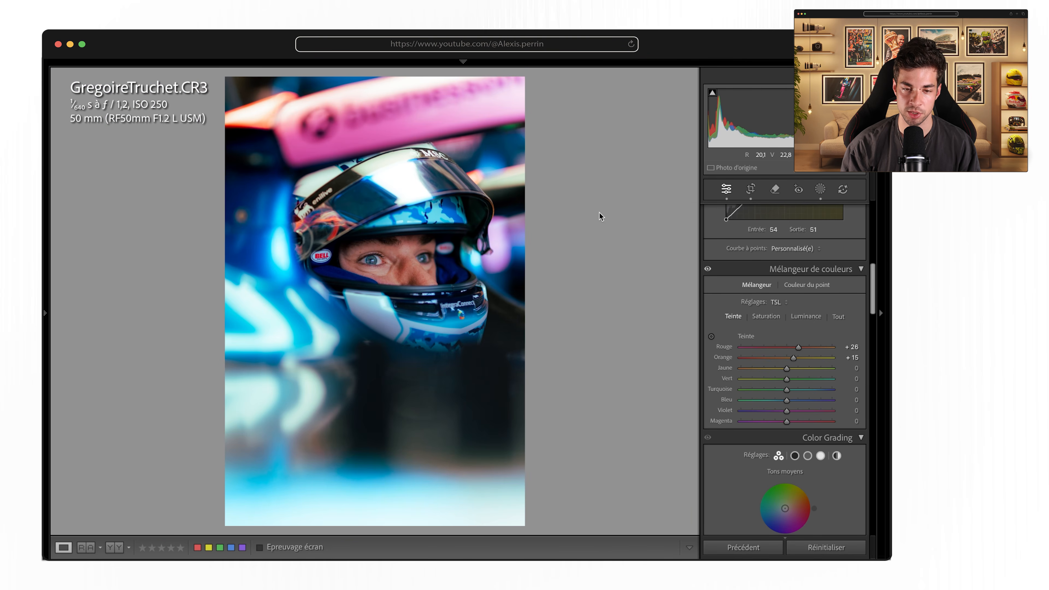
Step: Fine-tune the portrait's highlights slightly and compare the result with the before view
scroll(826, 293, "up", 15)
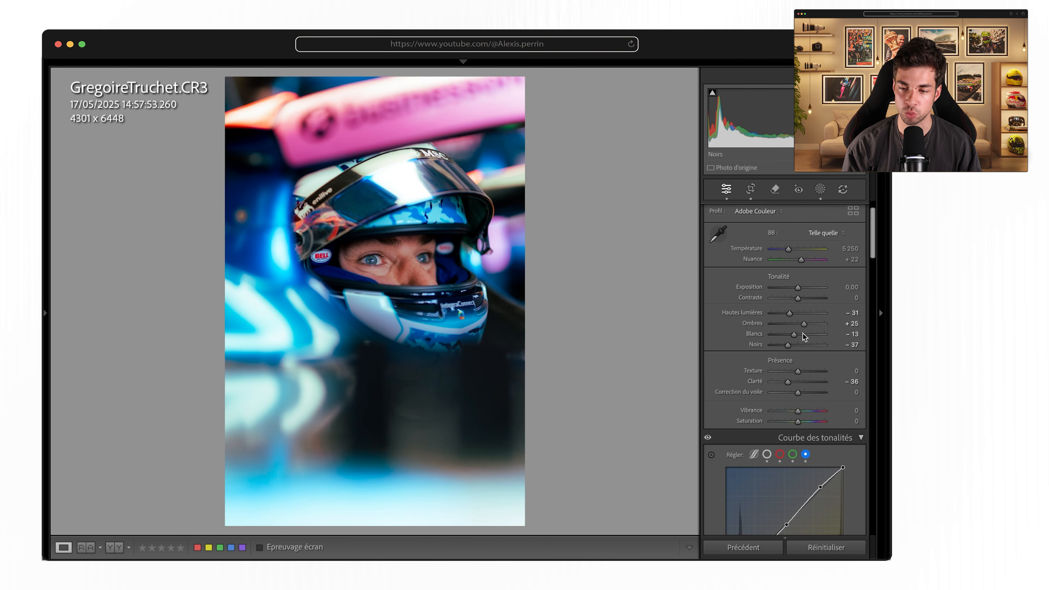
left_click_drag(792, 316, 793, 315)
key("backslash")
key("backslash")
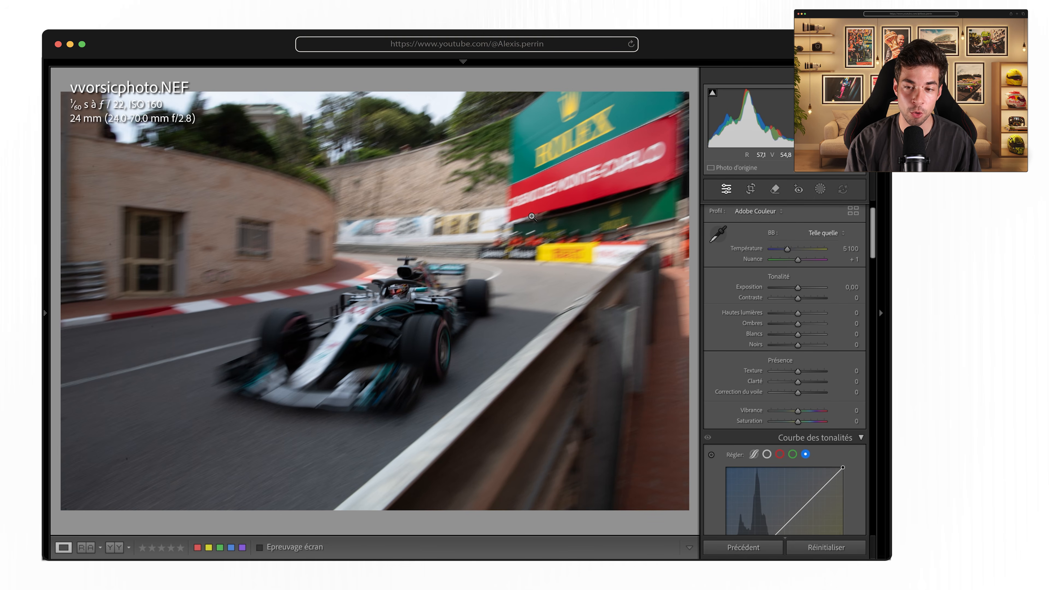
Step: Examine the race car in vvorsicphoto.NEF up close and check the photo's capture details
left_click(392, 289)
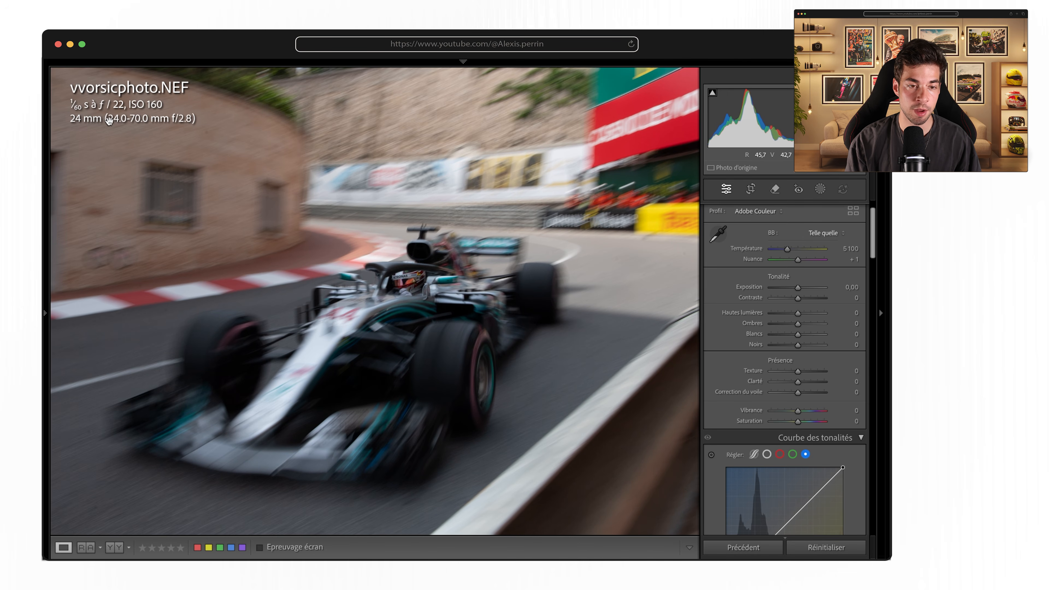
left_click(380, 256)
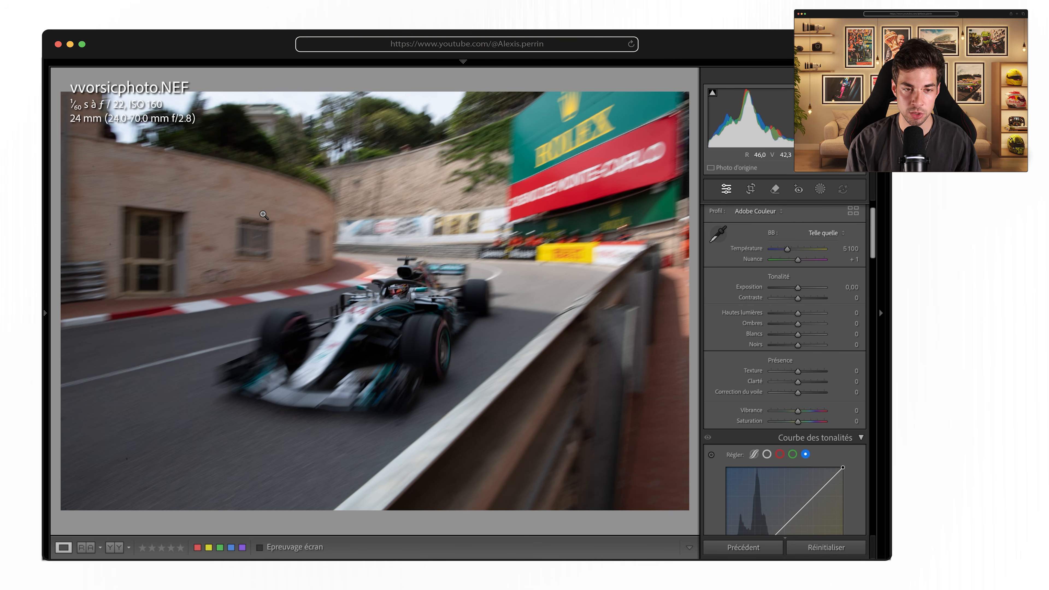
key("i")
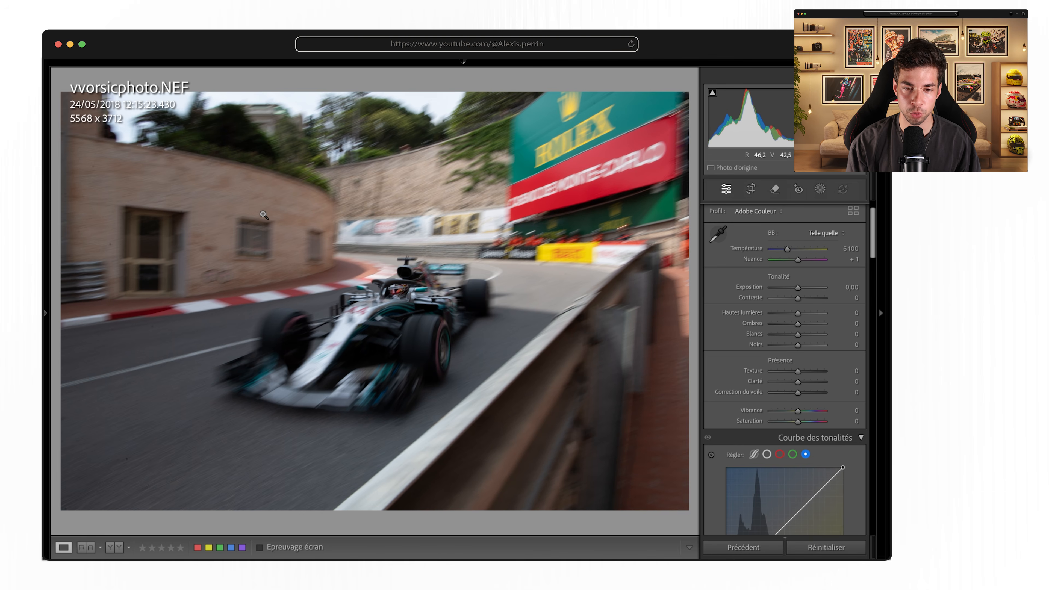
key("i")
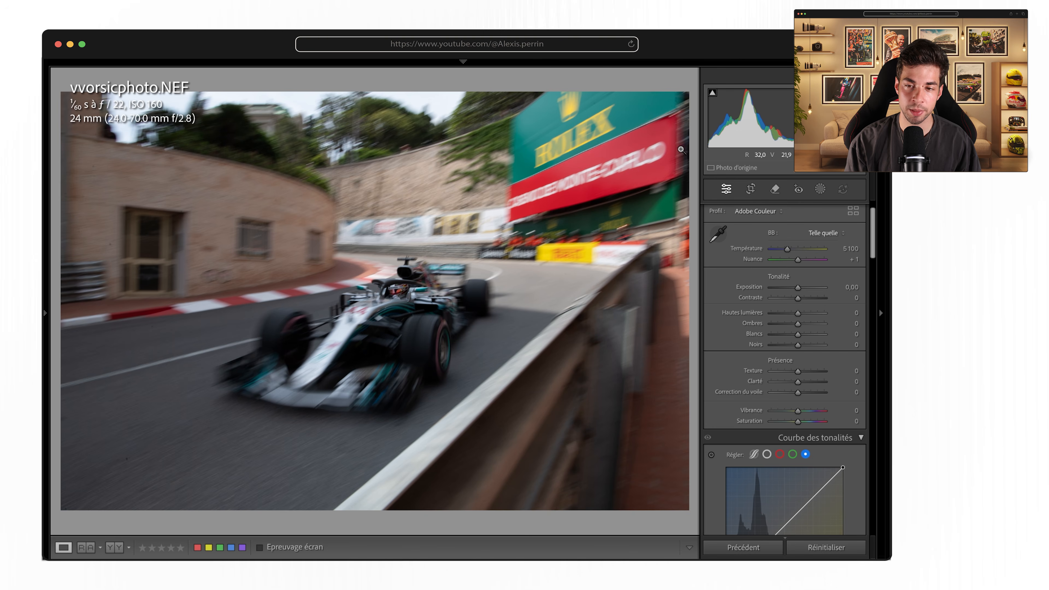
Step: Try a slightly tighter crop of the race car photo from its upper-right corner, then undo it
key("r")
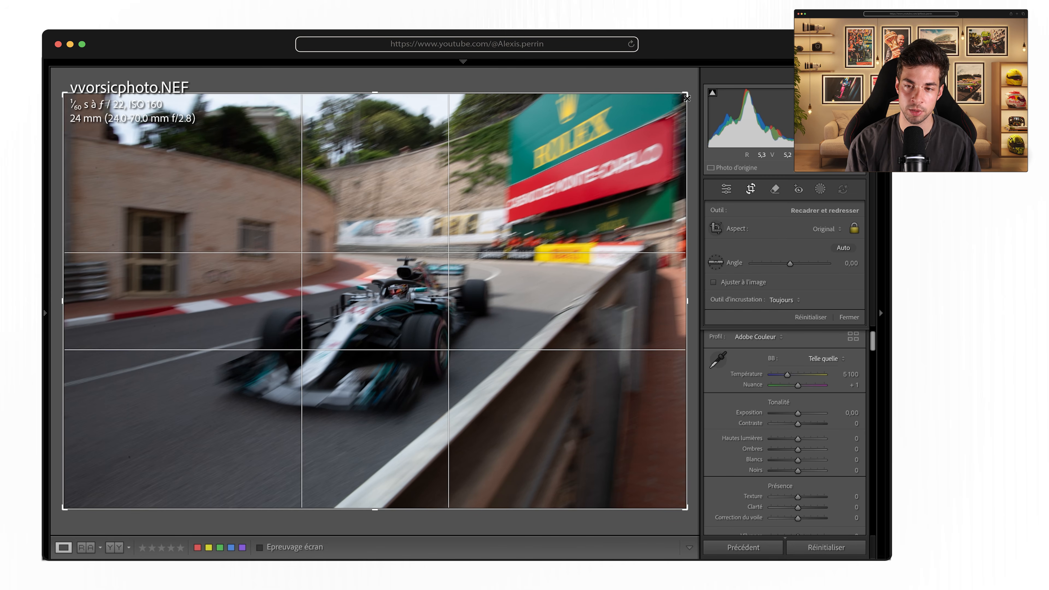
left_click_drag(686, 98, 680, 100)
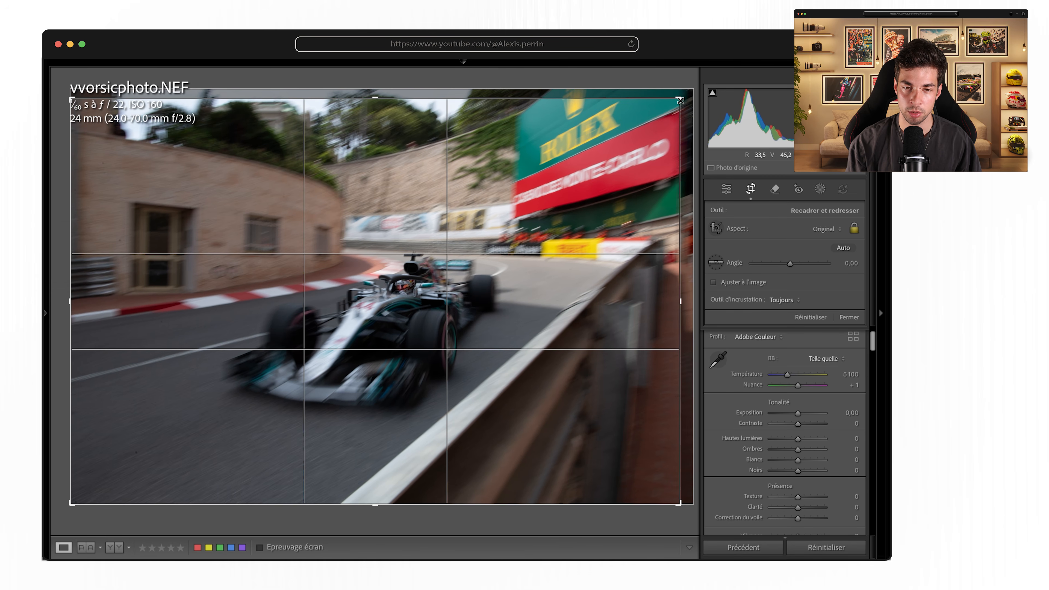
key("r")
key("super+z")
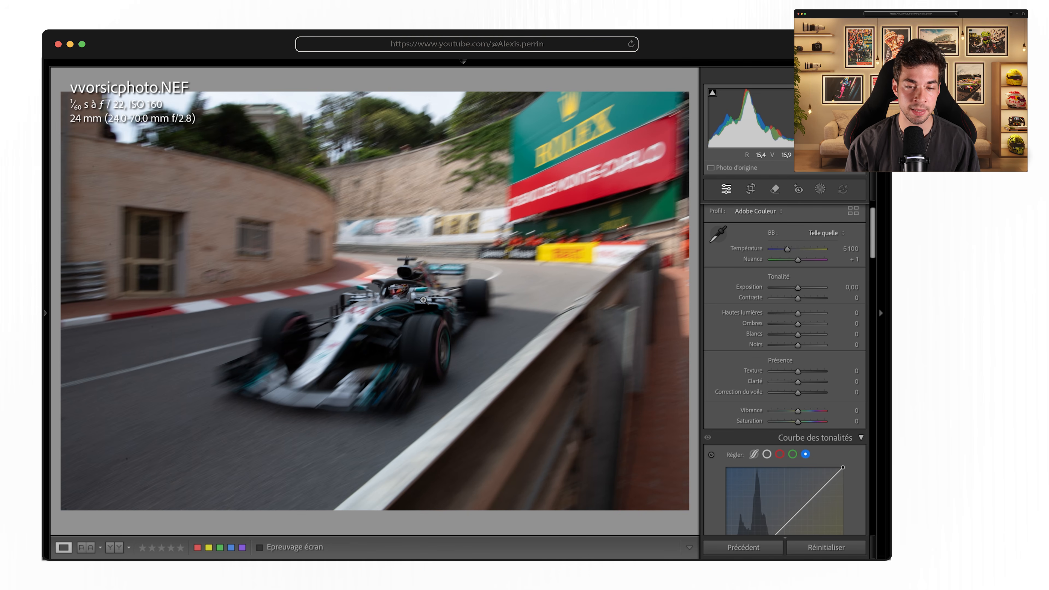
Step: Set the race car photo's highlights to +8, shadows to +39, whites to +33 and blacks to -22
left_click(403, 306)
left_click(410, 288)
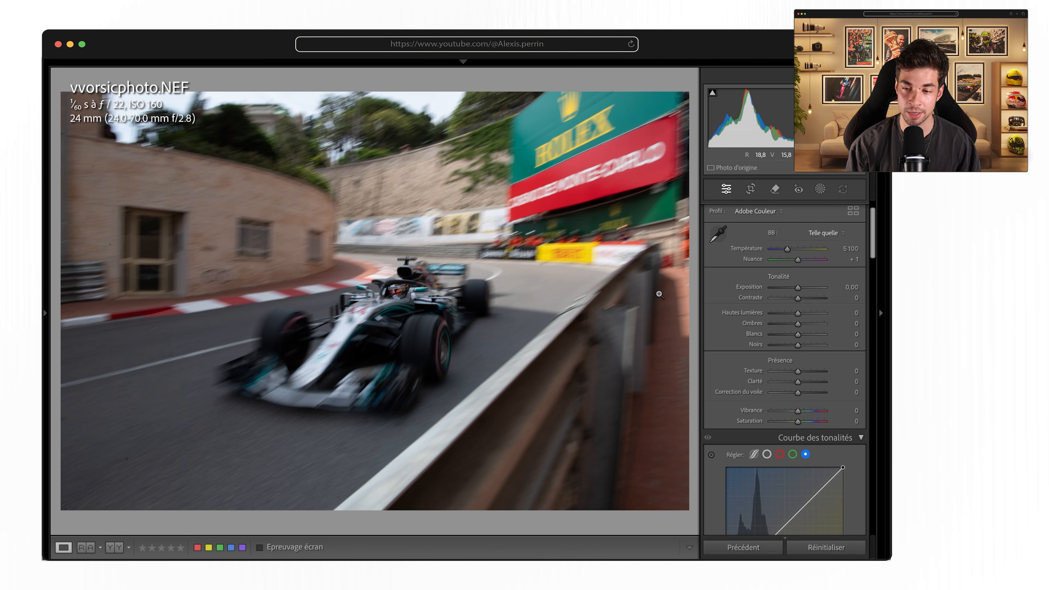
scroll(751, 285, "up", 2)
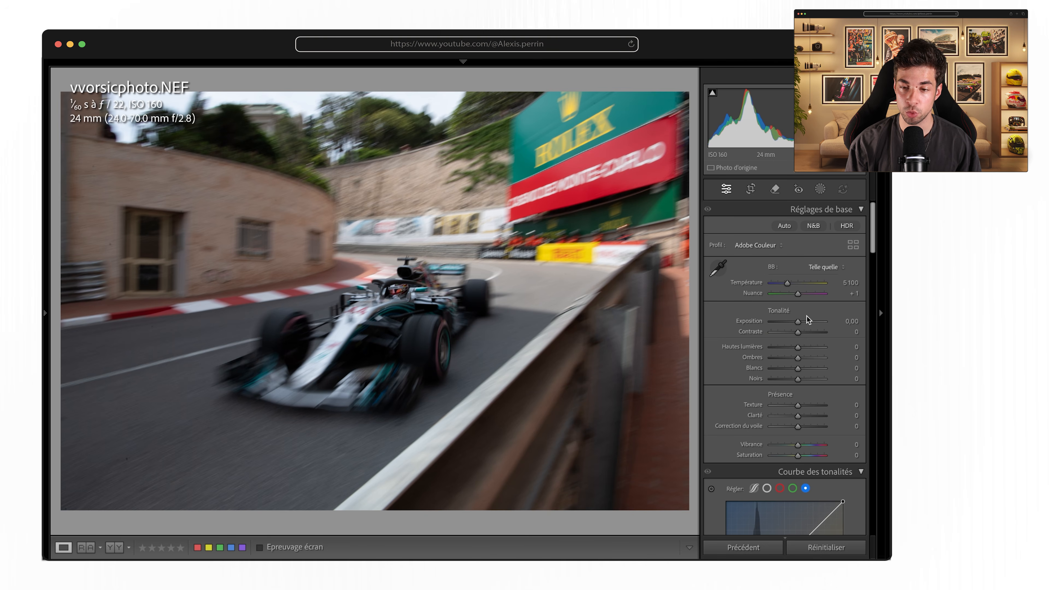
scroll(808, 320, "down", 1)
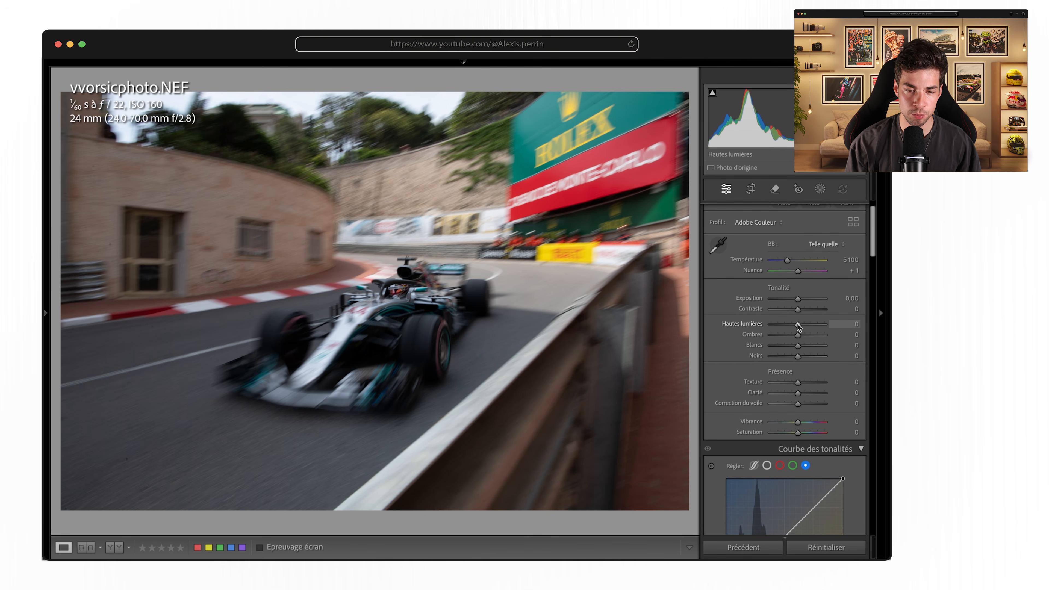
left_click_drag(799, 325, 744, 329)
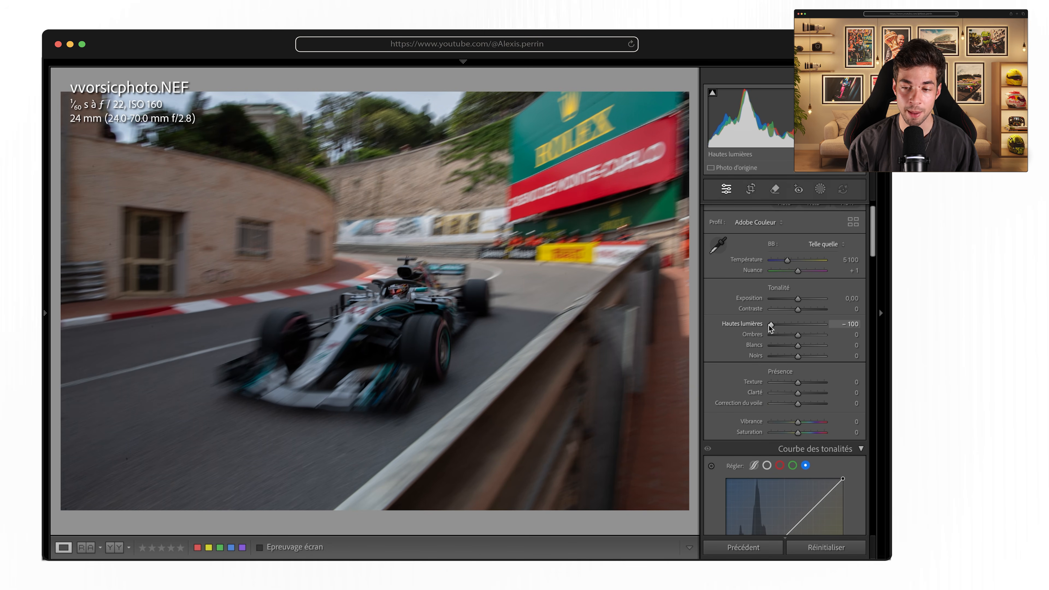
left_click_drag(774, 326, 790, 357)
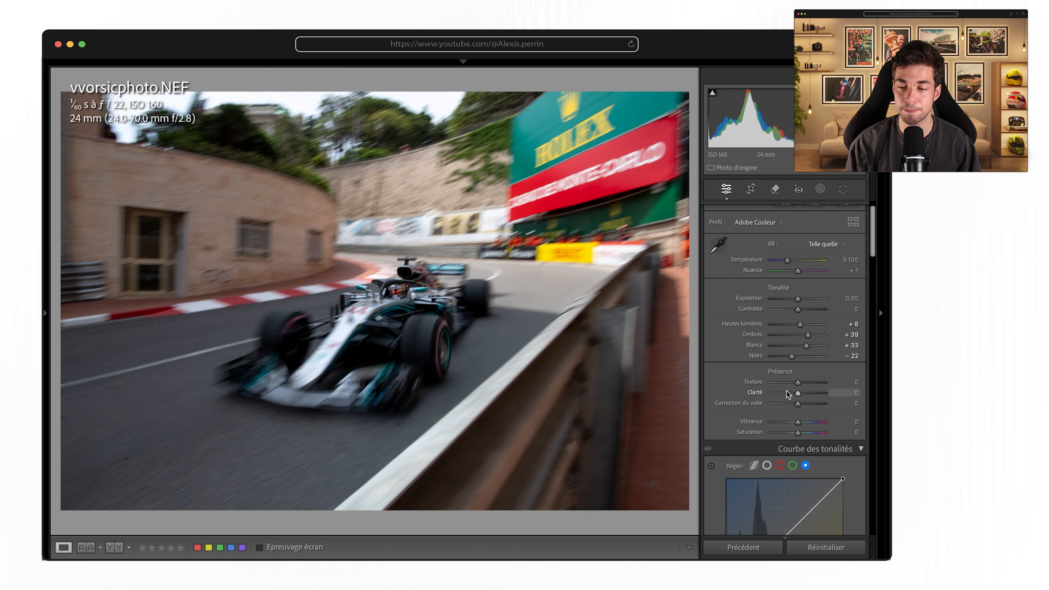
Step: Set the race car photo's clarity to +34, checking the car and asphalt up close and comparing with the before view
mouse_move(796, 393)
left_mouse_down()
mouse_move(771, 393)
mouse_move(806, 396)
left_mouse_up()
left_click_drag(290, 429, 388, 399)
left_click_drag(190, 420, 274, 392)
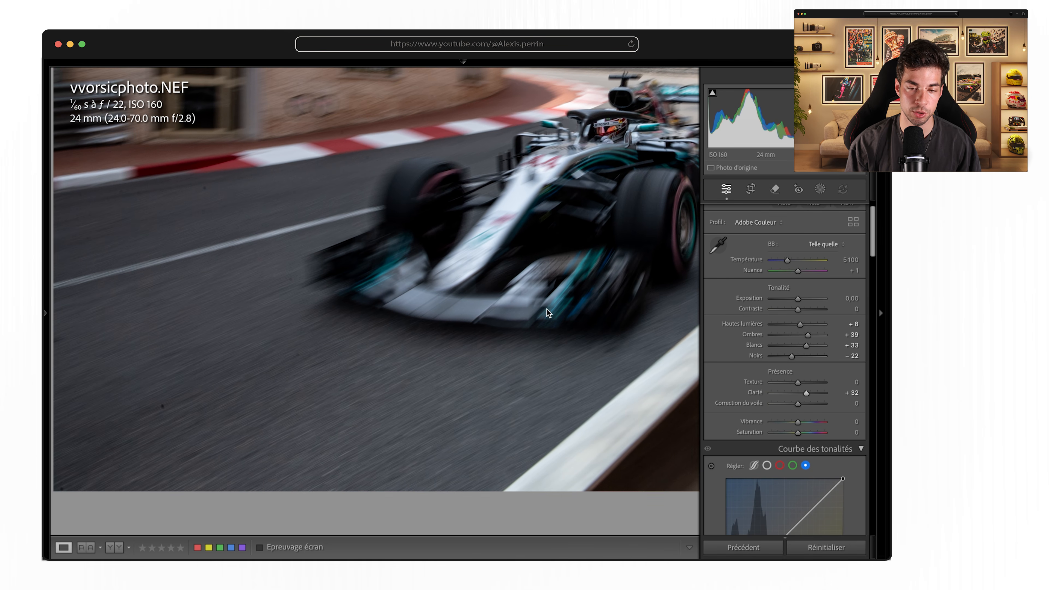
left_click_drag(410, 326, 527, 410)
mouse_move(501, 288)
left_mouse_down()
mouse_move(517, 314)
mouse_move(498, 293)
left_mouse_up()
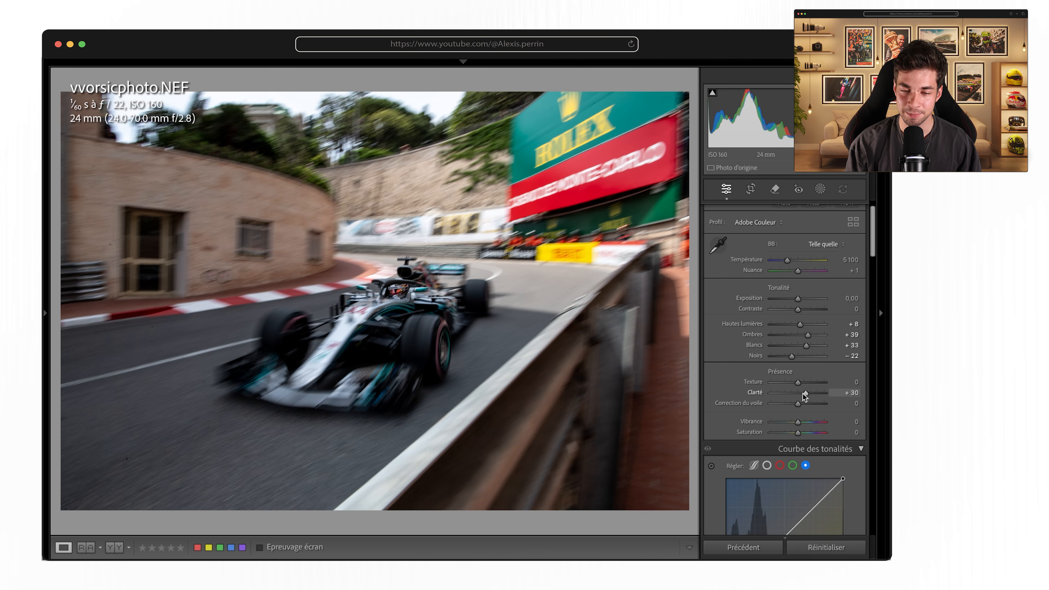
mouse_move(804, 396)
left_mouse_down()
mouse_move(773, 394)
mouse_move(807, 395)
left_mouse_up()
key("z")
left_click(563, 379)
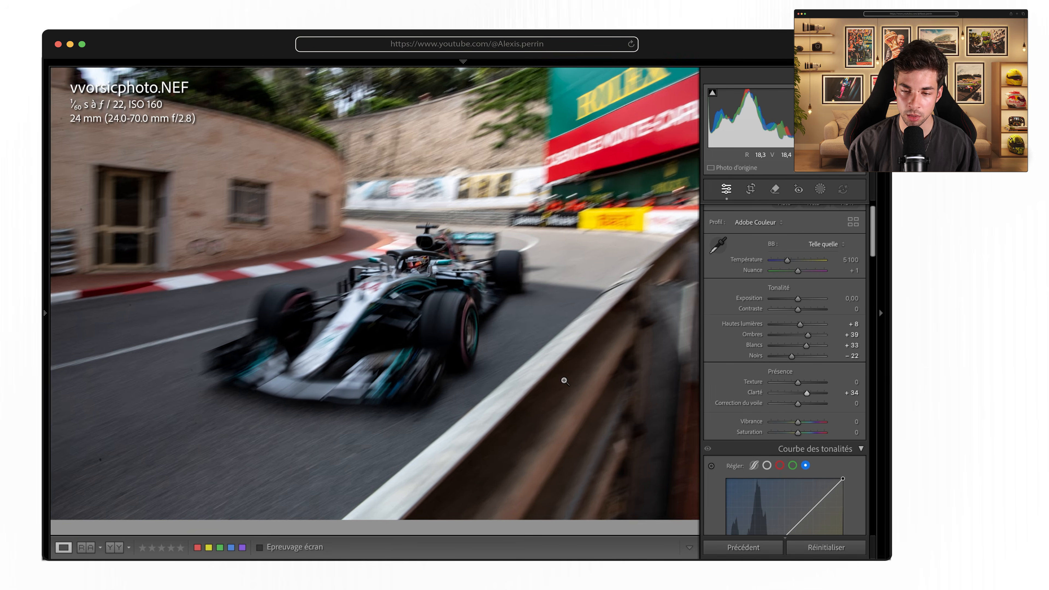
key("backslash")
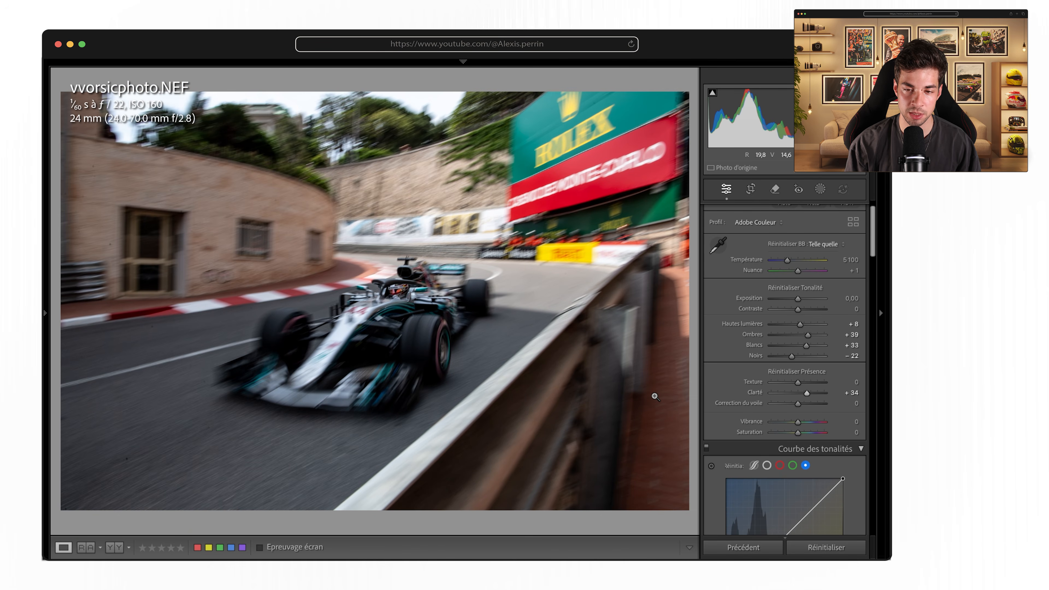
key("backslash")
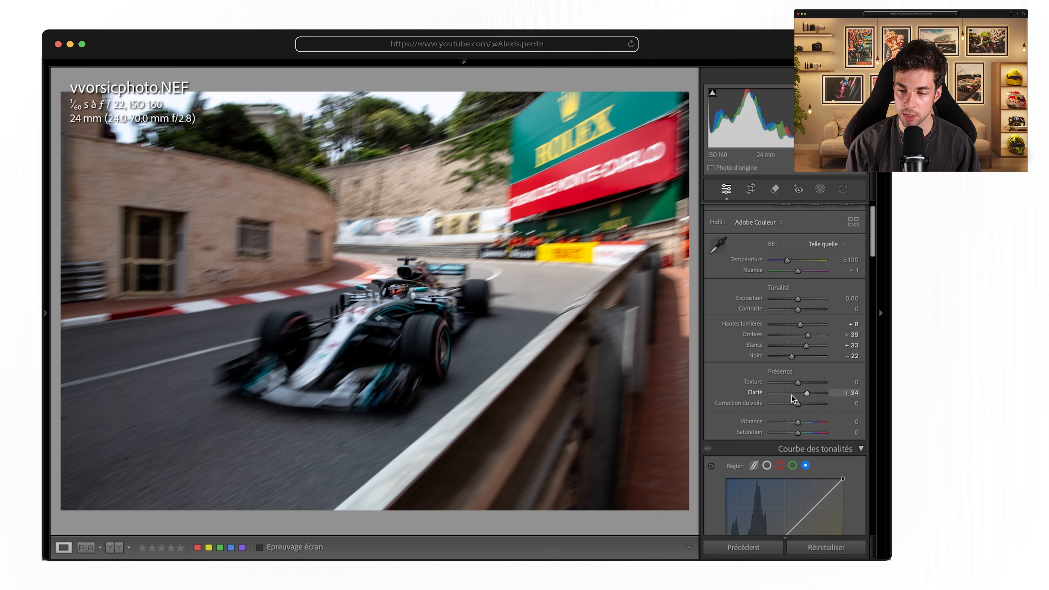
Step: Shape the race car photo's main point curve with points at input 52 output 47, 206 to 215, and 93 to 95
scroll(784, 400, "down", 5)
left_click(767, 351)
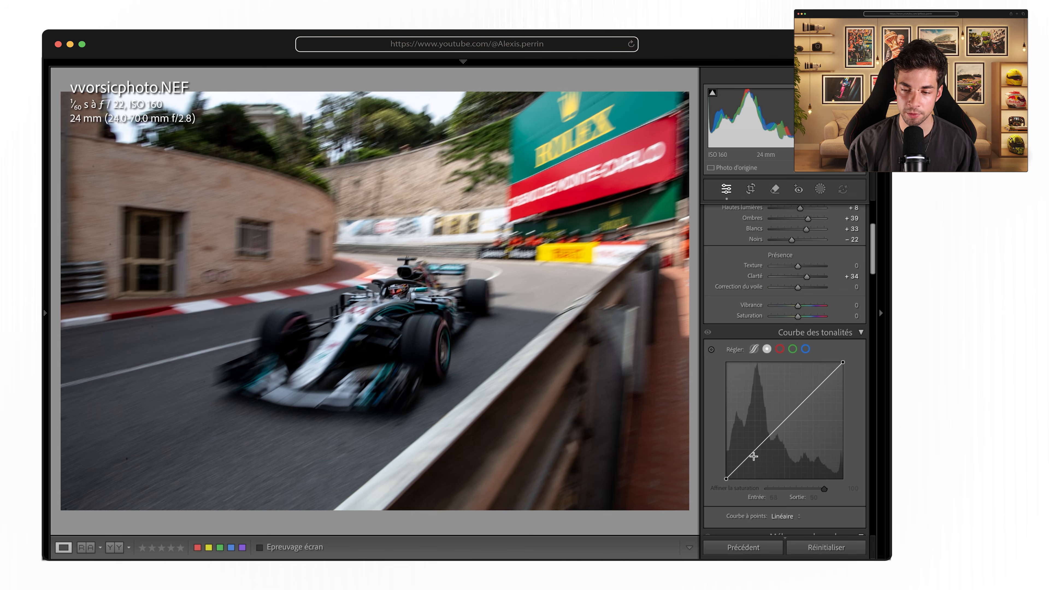
left_click_drag(748, 457, 750, 458)
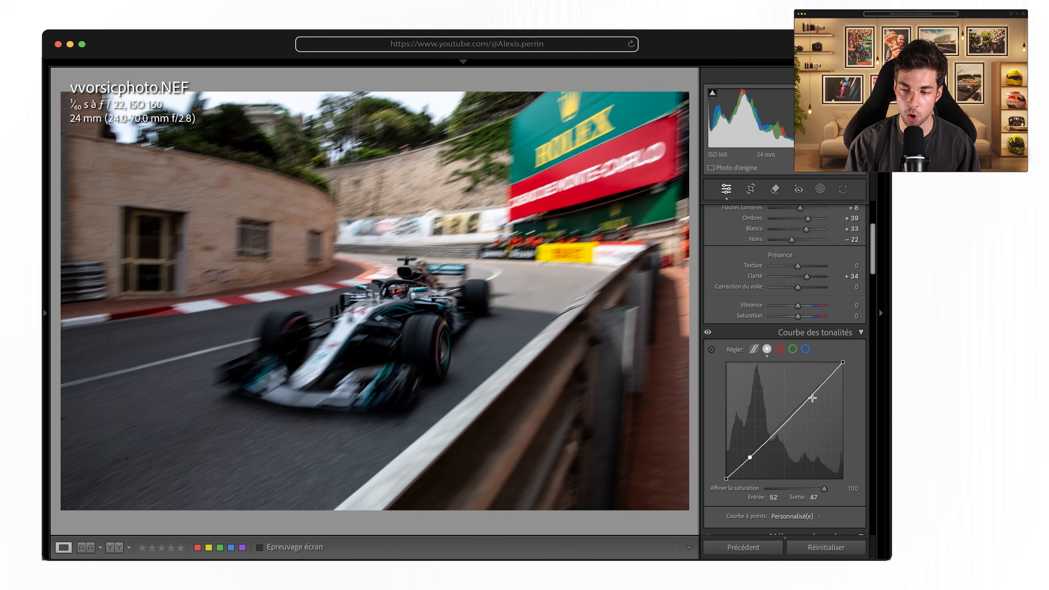
left_click_drag(821, 385, 820, 381)
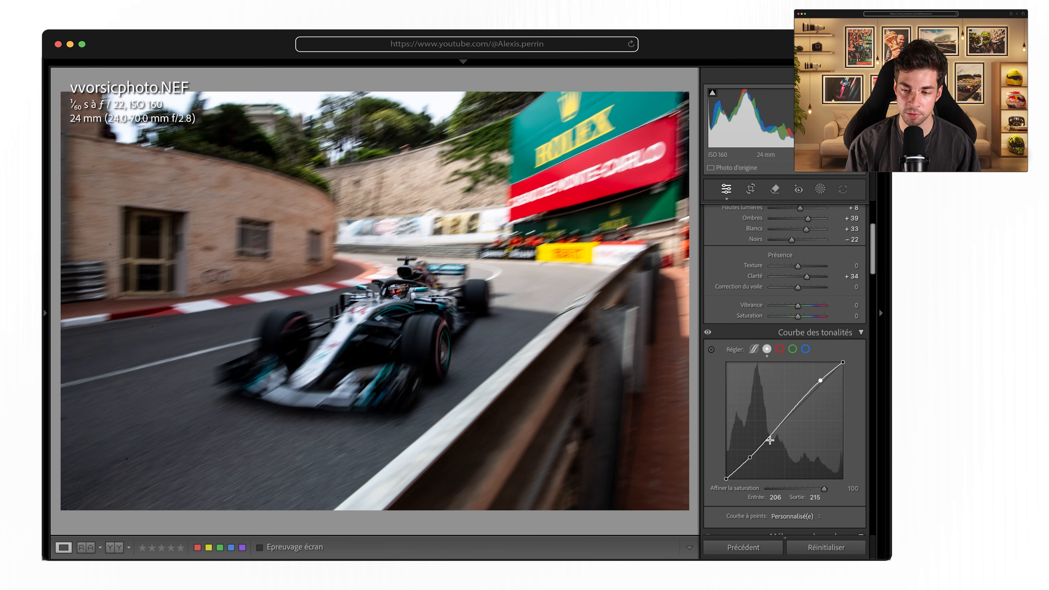
left_click_drag(770, 441, 769, 438)
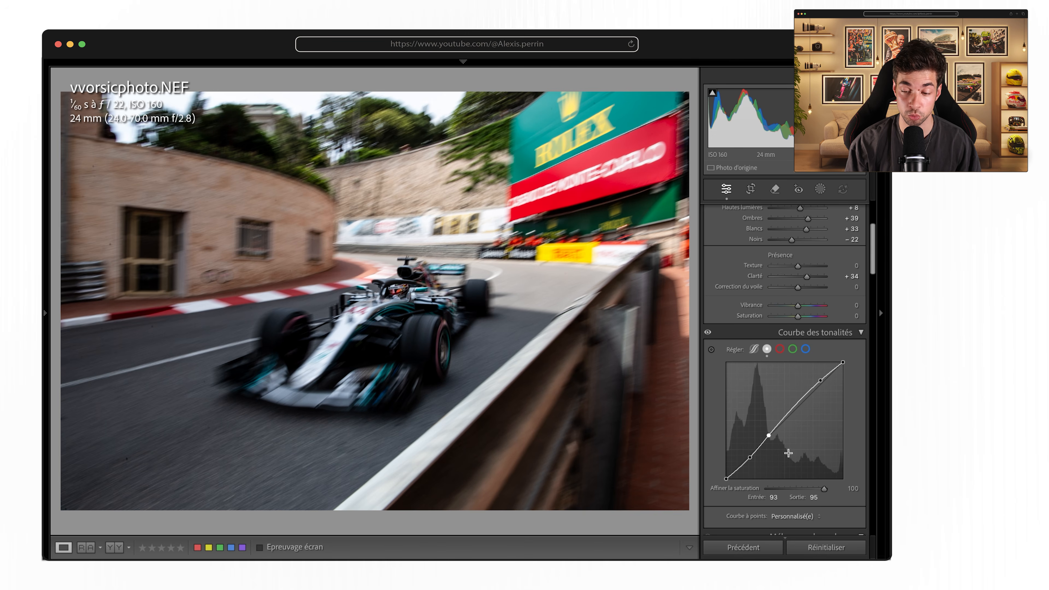
Step: Set the race car photo's sharpening masking to 73 and amount to 85, checking the car up close
scroll(810, 472, "down", 10)
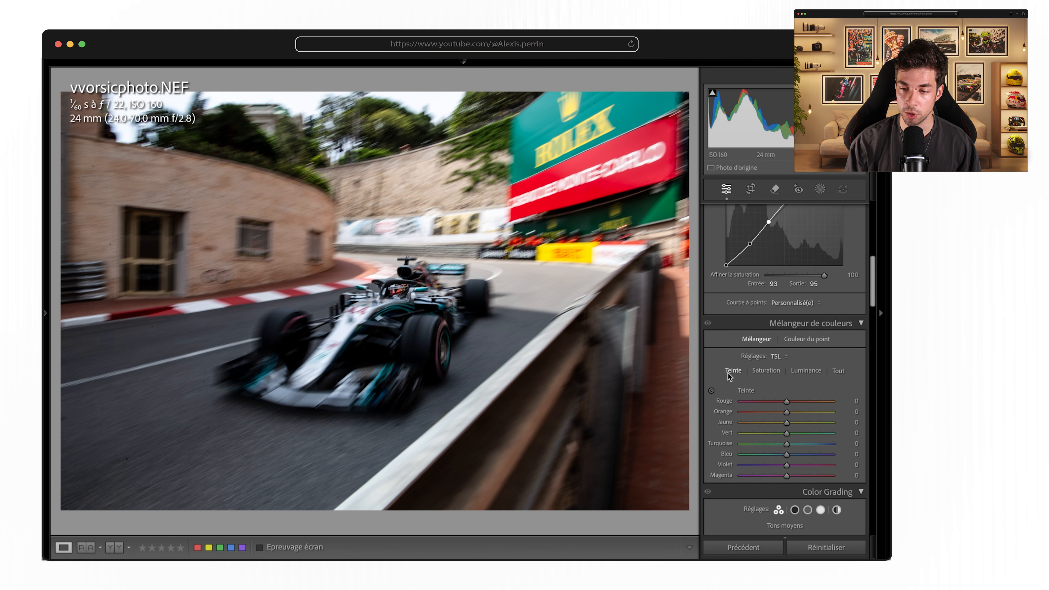
scroll(798, 435, "down", 15)
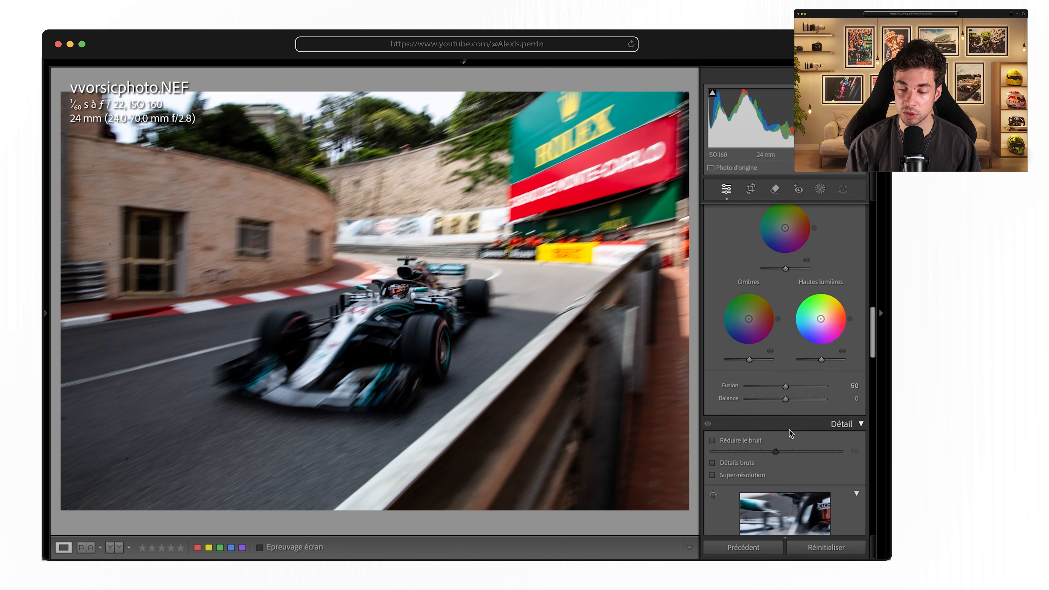
scroll(789, 431, "down", 1)
left_click_drag(791, 416, 810, 415)
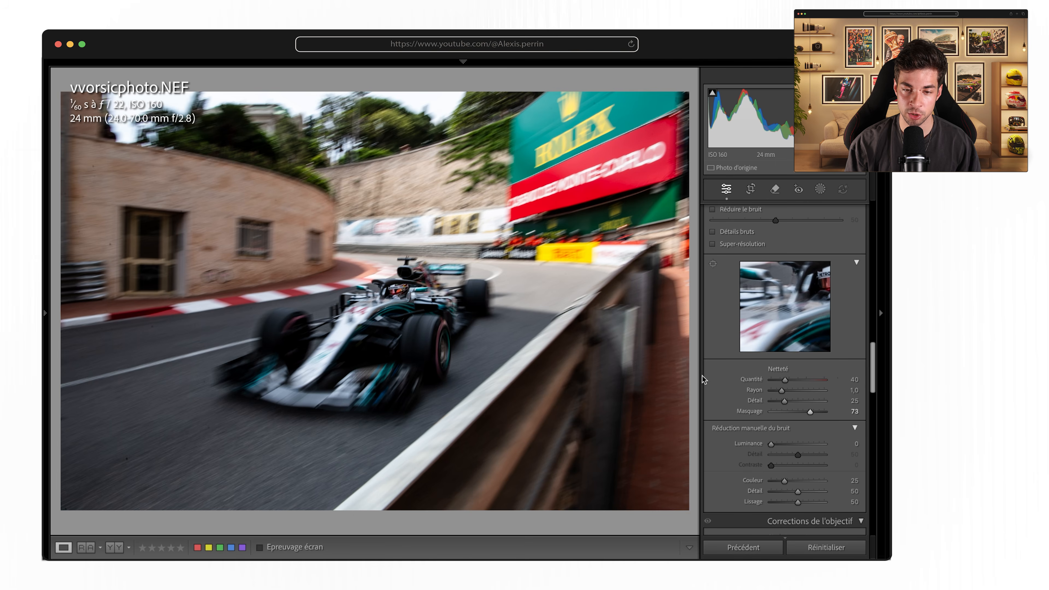
left_click(449, 315)
left_click_drag(785, 380, 800, 383)
key("z")
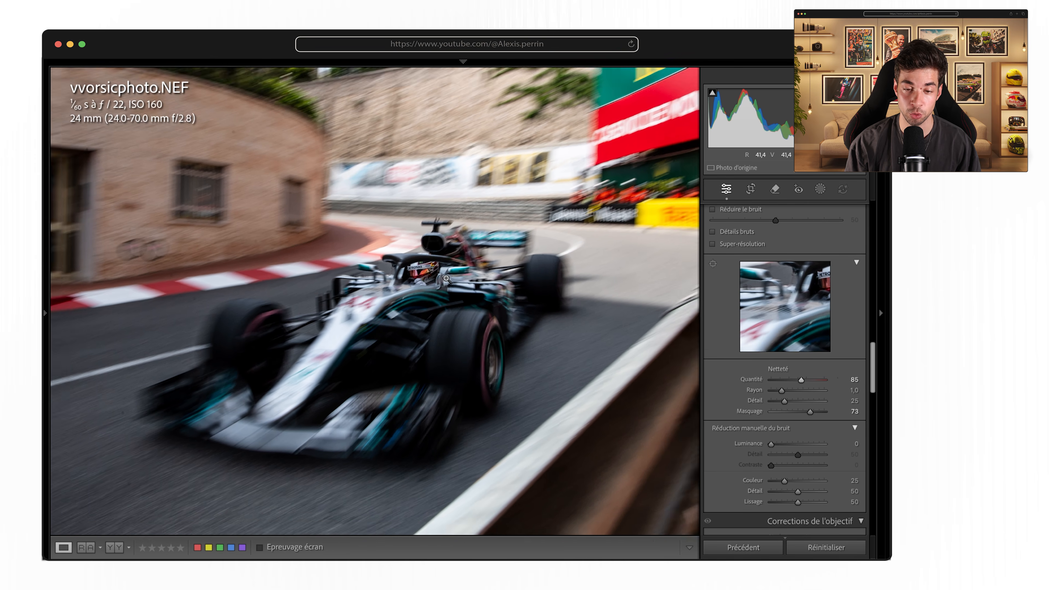
Step: Turn on chromatic aberration removal and compare the photo with and without the lens profile correction, leaving the profile off
scroll(770, 411, "down", 3)
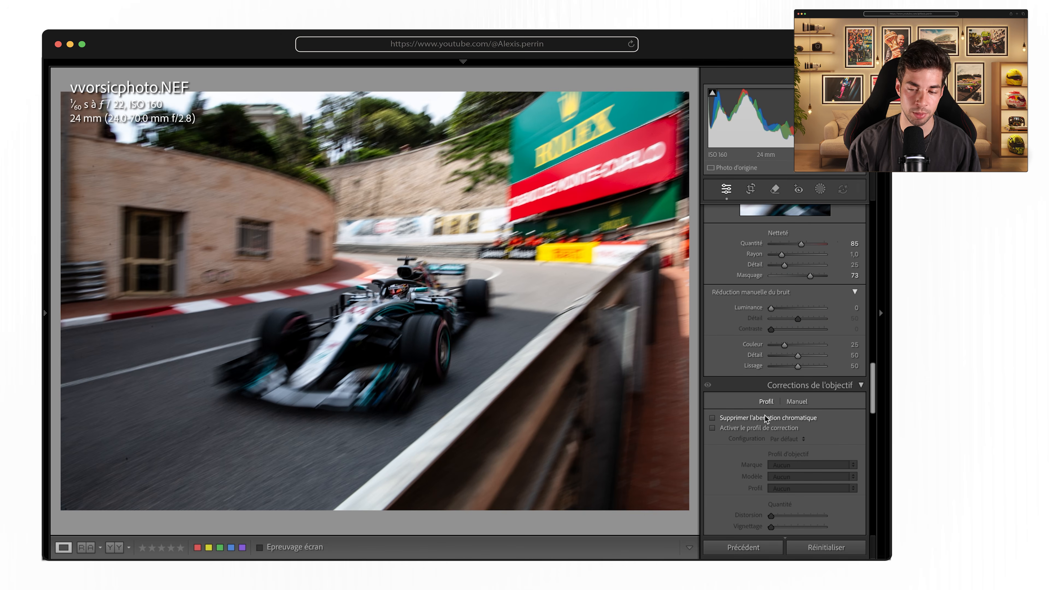
left_click(765, 417)
left_click(770, 426)
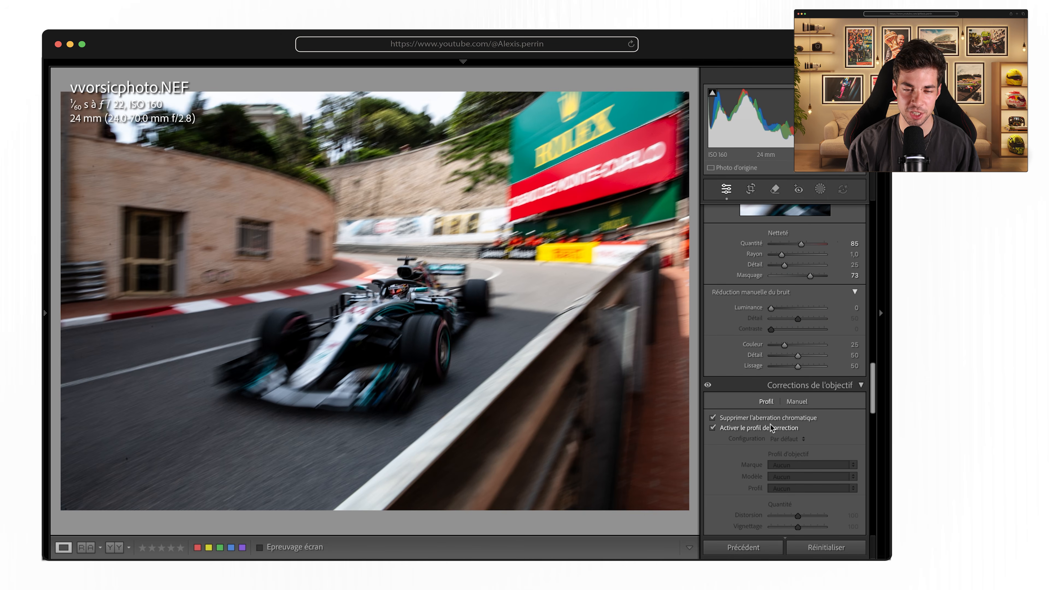
left_click(772, 428)
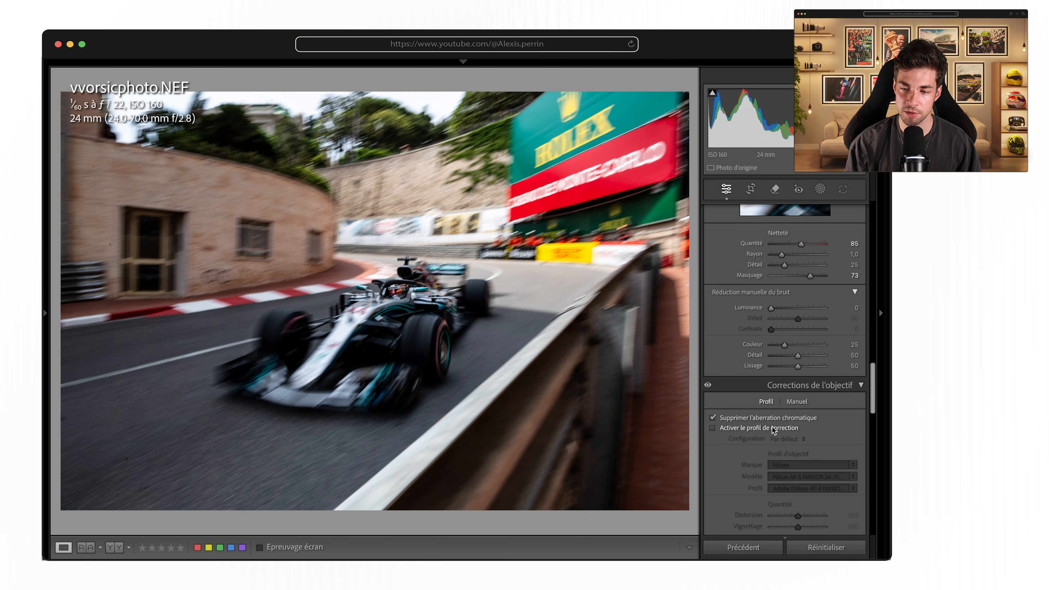
left_click(772, 427)
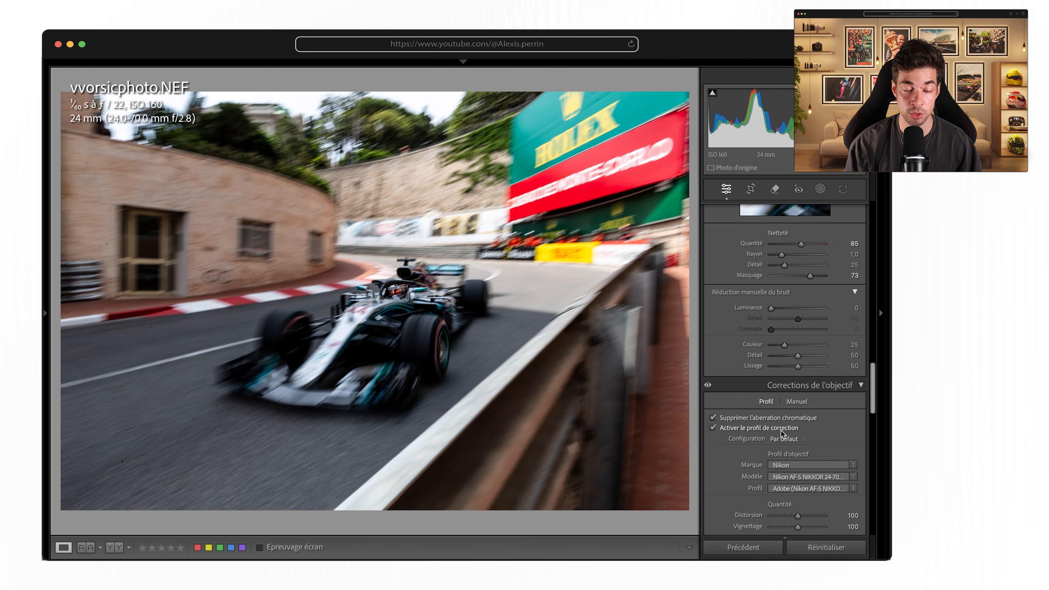
left_click(781, 431)
left_click(781, 431)
left_click(781, 430)
left_click(781, 431)
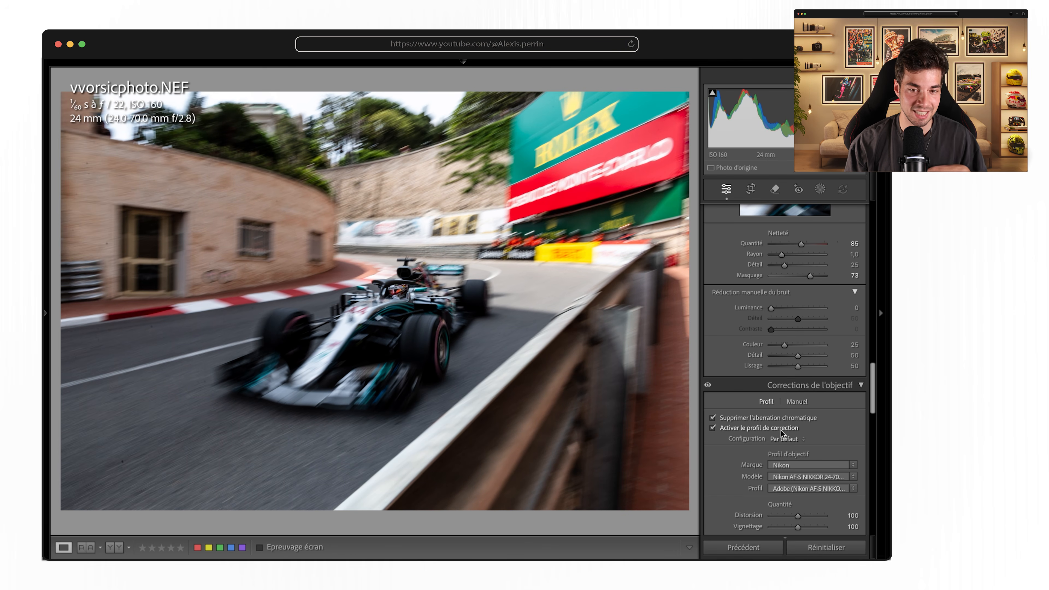
left_click(782, 431)
left_click(782, 431)
left_click(781, 430)
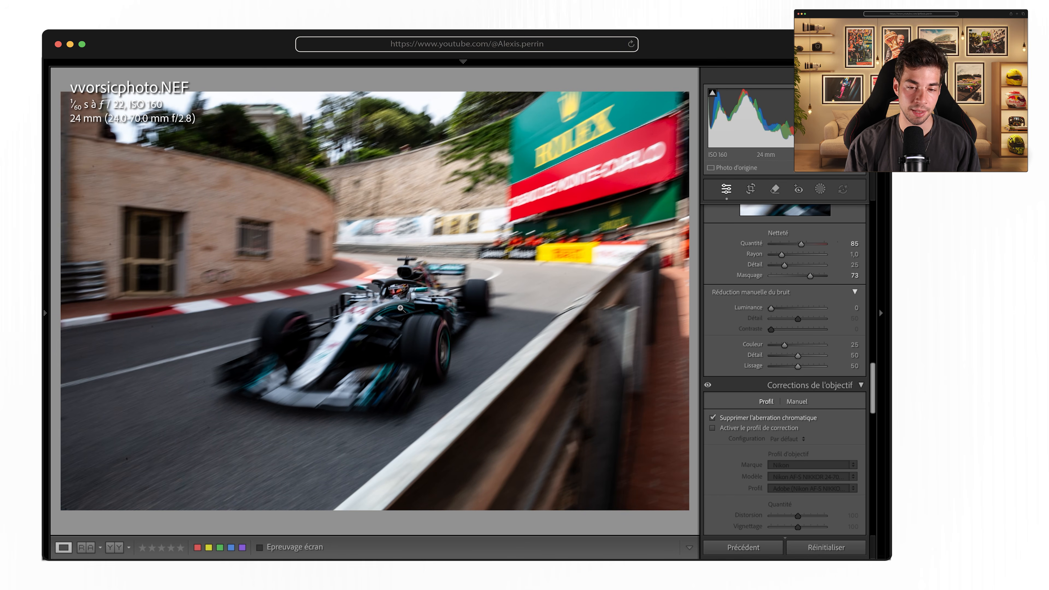
Step: Try calibration hue shifts on the green, blue and red primaries, resetting each one to 0
scroll(764, 376, "down", 10)
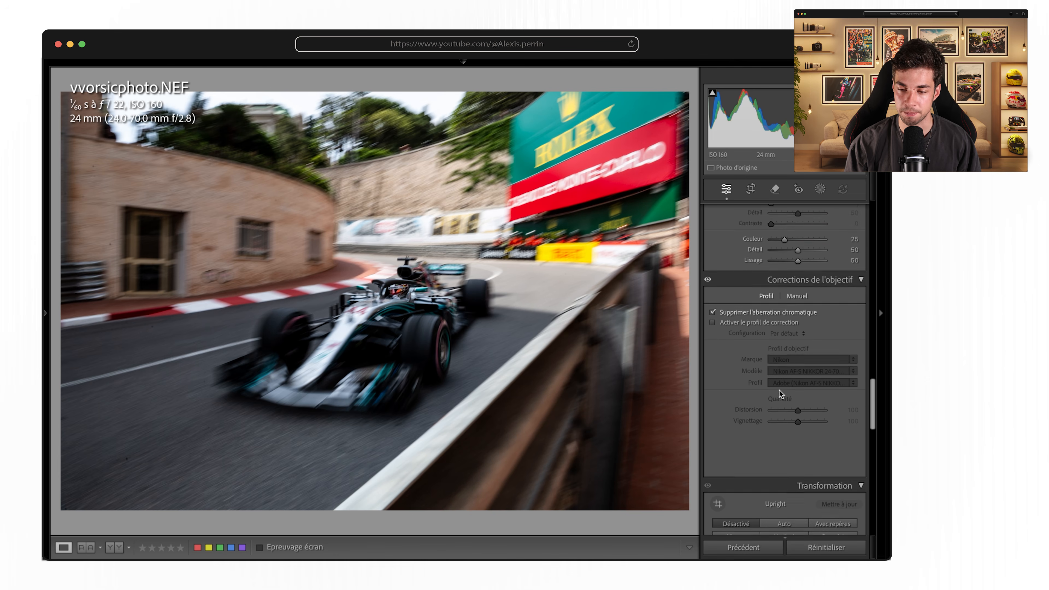
scroll(770, 386, "down", 4)
scroll(771, 386, "up", 3)
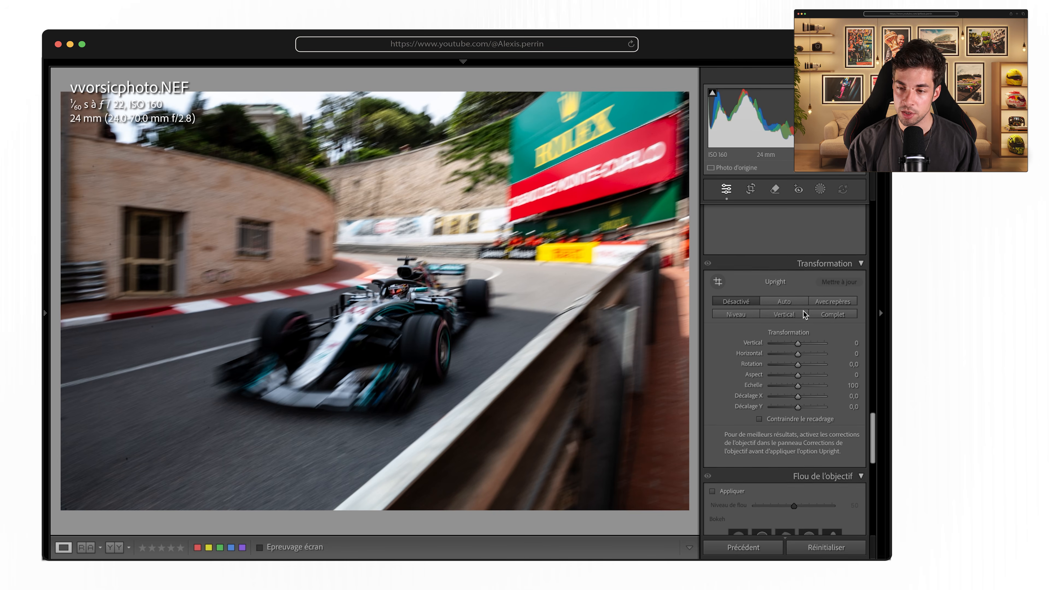
scroll(744, 319, "down", 10)
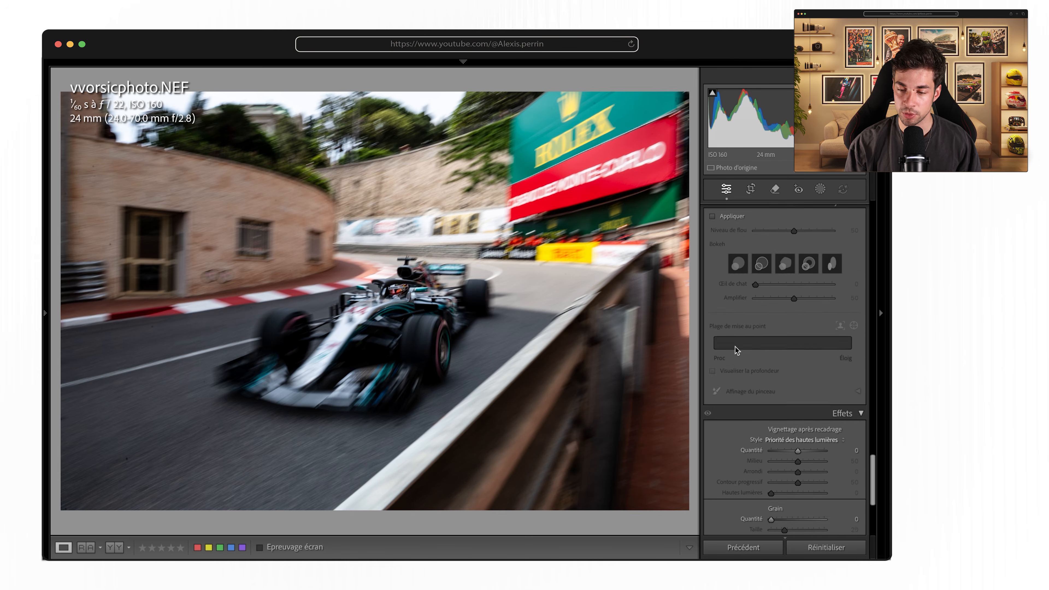
scroll(749, 331, "down", 3)
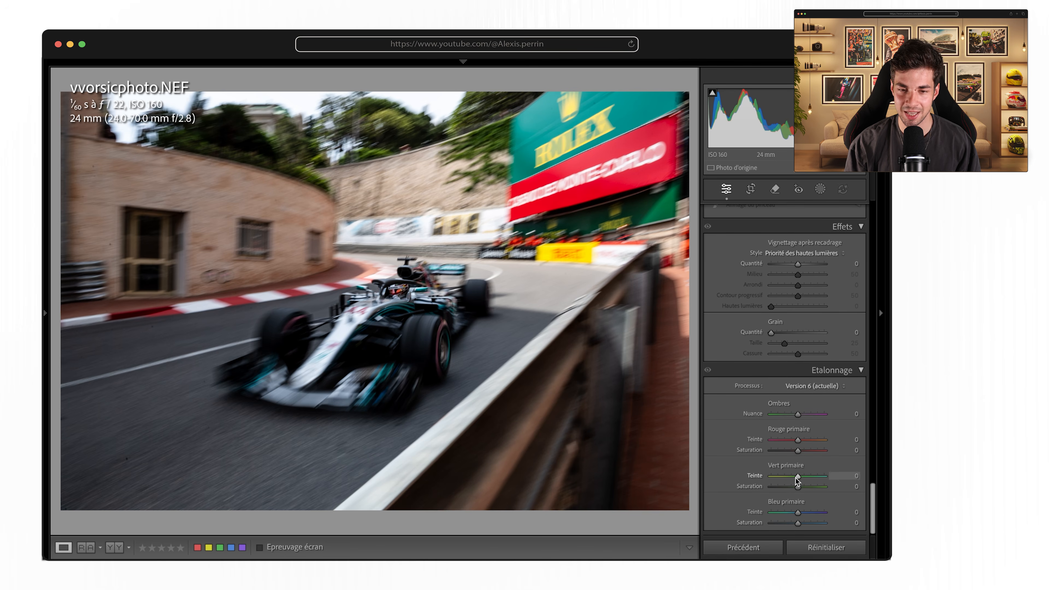
left_click_drag(794, 477, 801, 478)
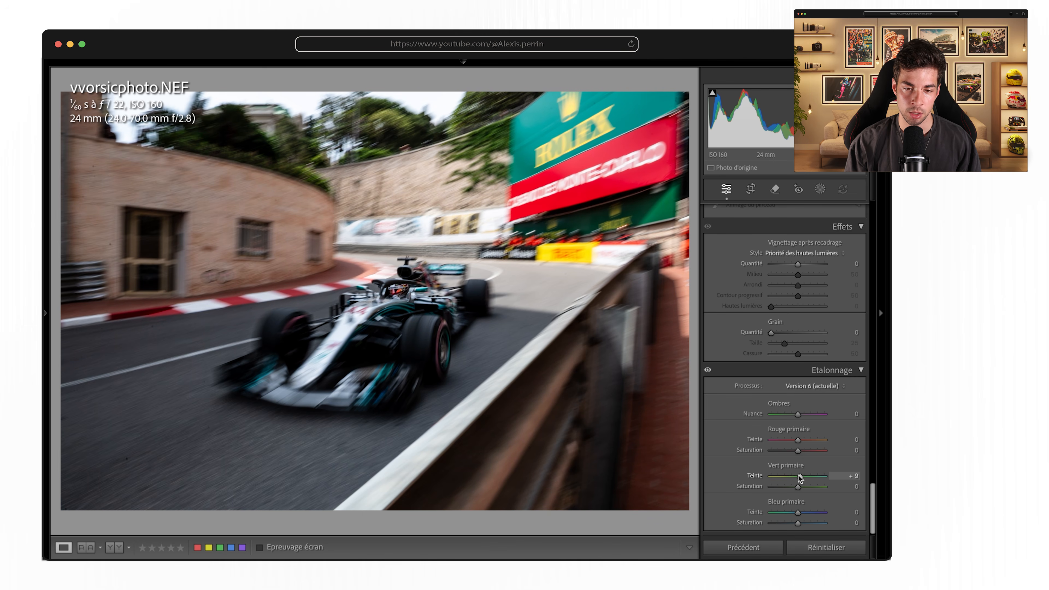
double_click(801, 477)
mouse_move(799, 517)
left_mouse_down()
mouse_move(789, 512)
mouse_move(818, 512)
left_mouse_up()
double_click(817, 513)
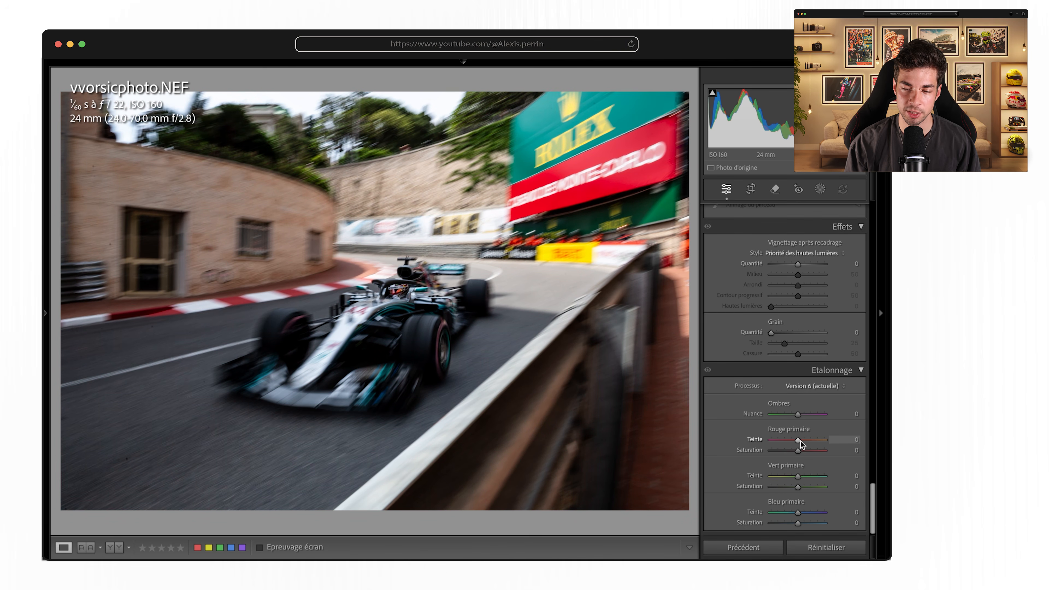
mouse_move(801, 441)
left_mouse_down()
mouse_move(821, 442)
mouse_move(788, 443)
left_mouse_up()
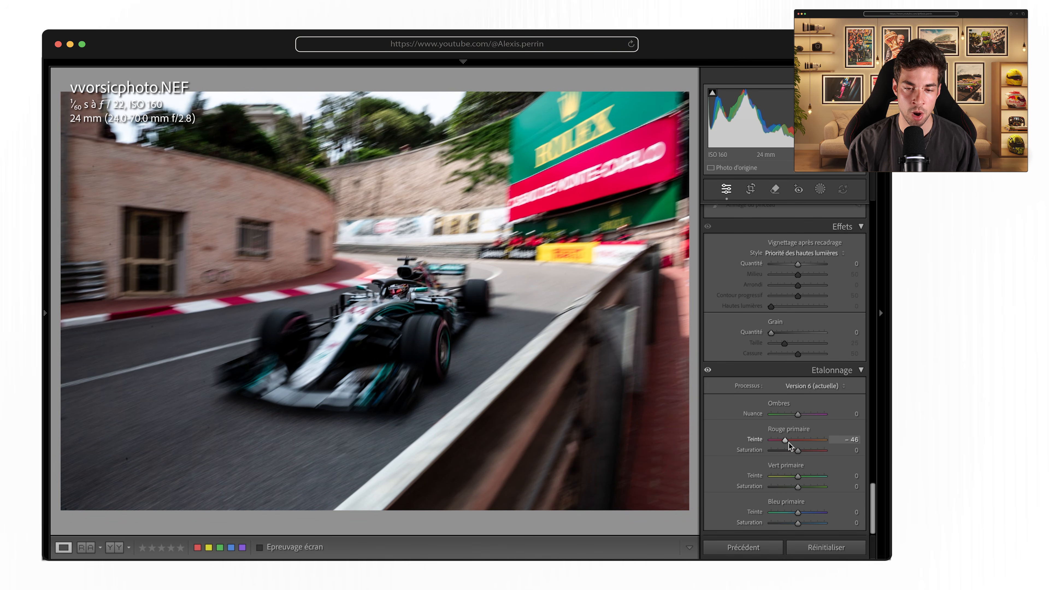
double_click(787, 443)
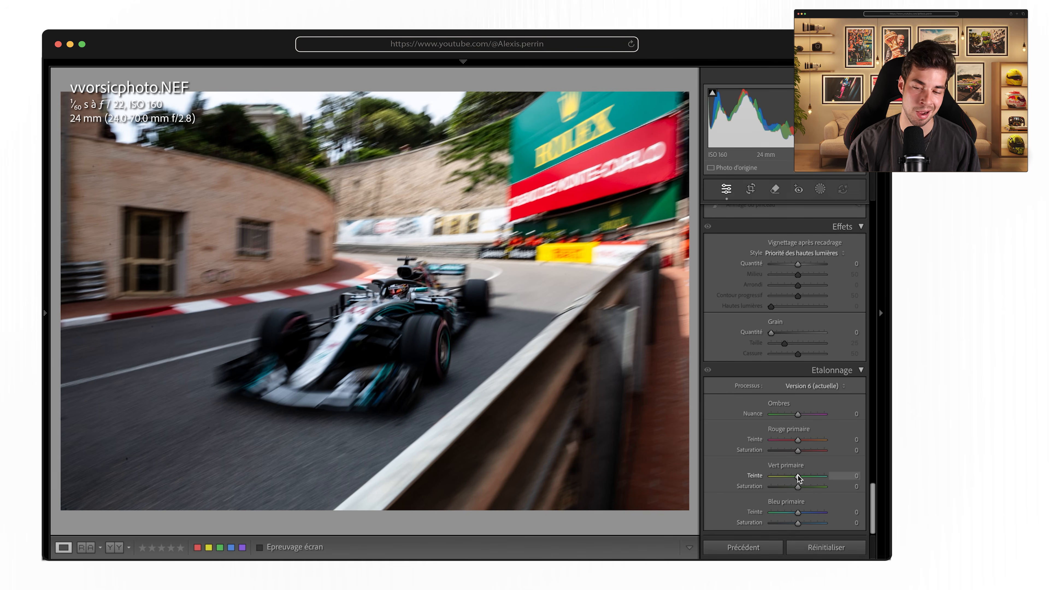
Step: Set the green primary's calibration hue to +4 and its saturation to +21
mouse_move(798, 477)
left_mouse_down()
mouse_move(824, 475)
mouse_move(776, 475)
mouse_move(799, 473)
mouse_move(805, 487)
left_mouse_up()
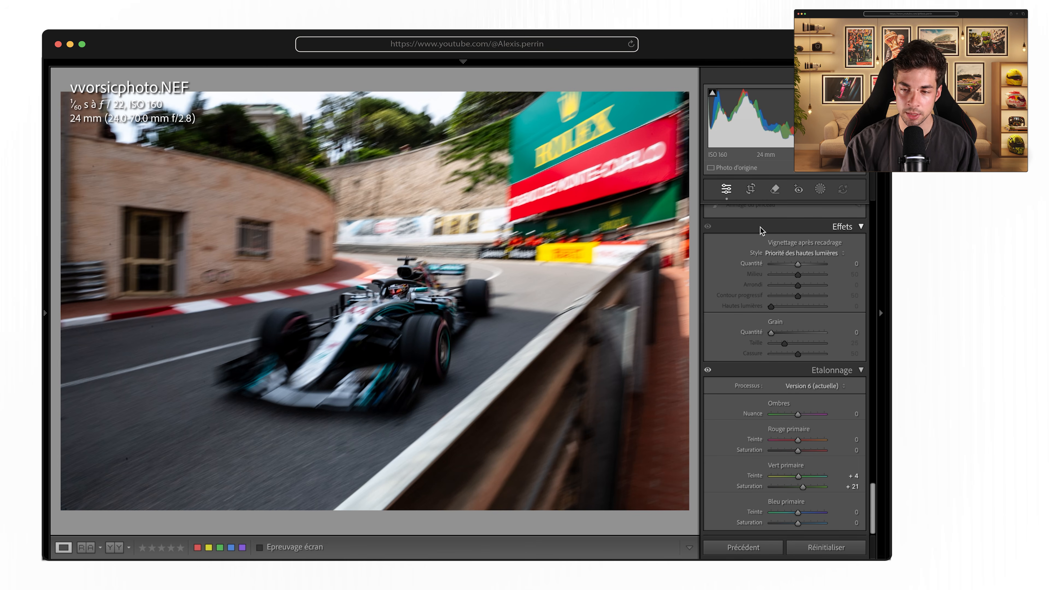
Step: Create an object selection mask by brushing over the whole Formula 1 car
scroll(762, 269, "up", 15)
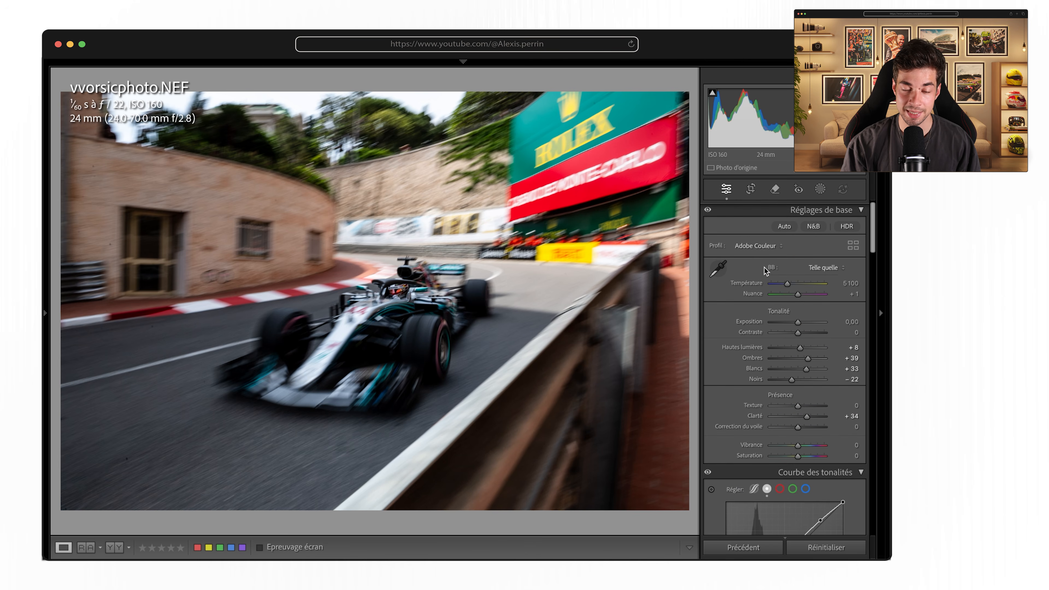
left_click(820, 189)
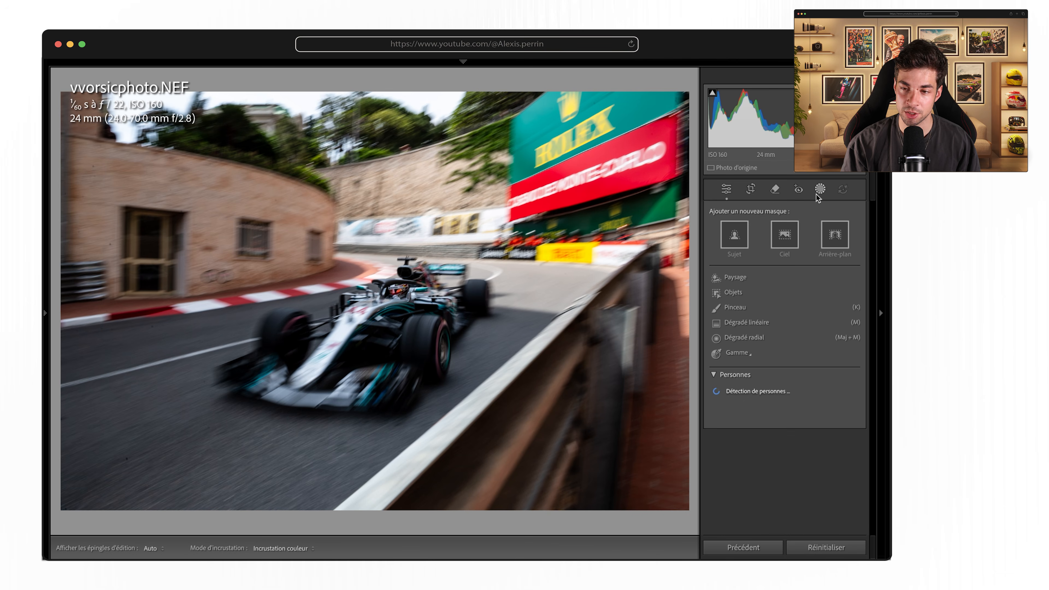
left_click(744, 294)
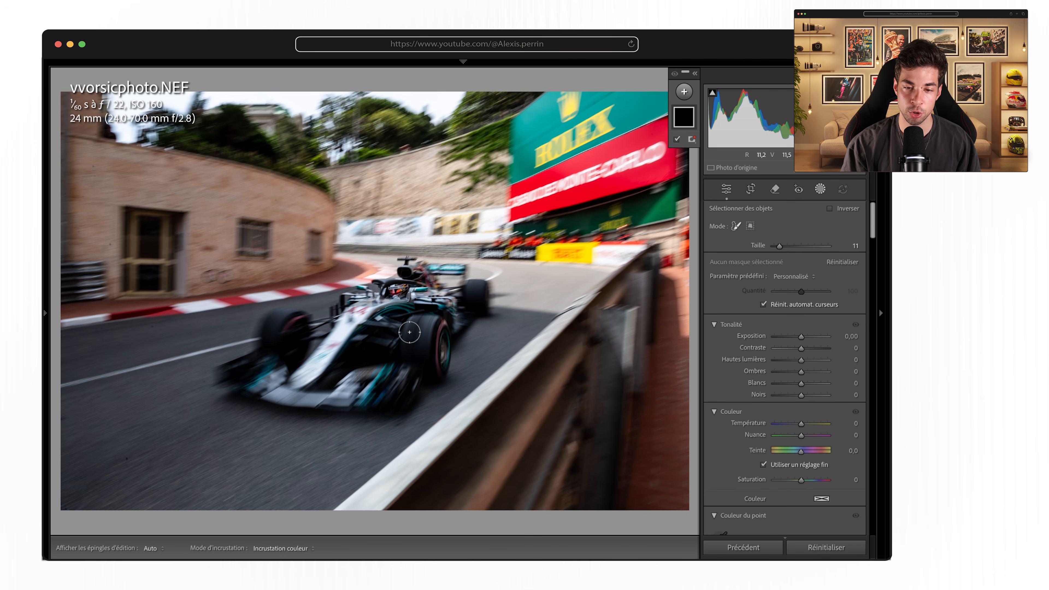
scroll(420, 353, "up", 6)
mouse_move(434, 349)
left_mouse_down()
mouse_move(381, 394)
mouse_move(246, 379)
mouse_move(278, 343)
mouse_move(279, 326)
mouse_move(321, 328)
mouse_move(409, 273)
mouse_move(441, 275)
mouse_move(465, 294)
mouse_move(424, 337)
left_mouse_up()
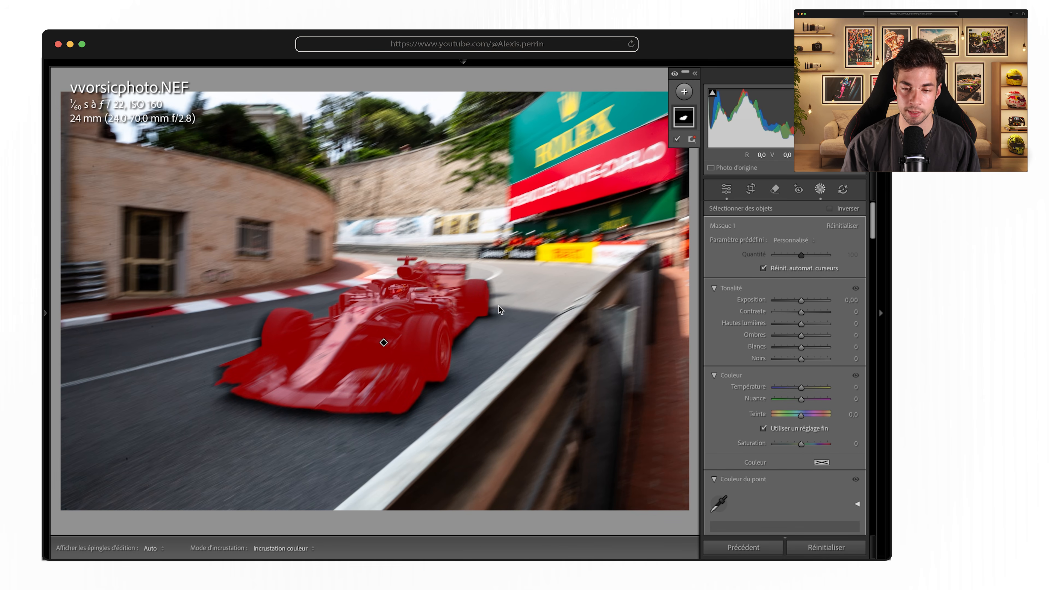
Step: Subtract the background gaps under the rear wing and around the mirror from the car mask with a small brush, ending at size 2
scroll(499, 306, "up", 5)
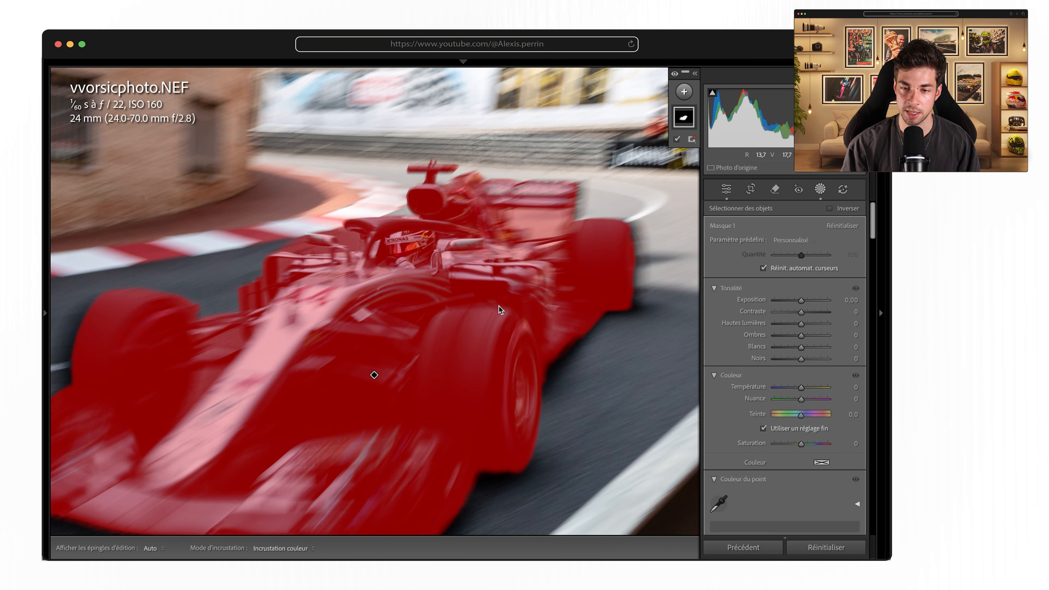
mouse_move(690, 119)
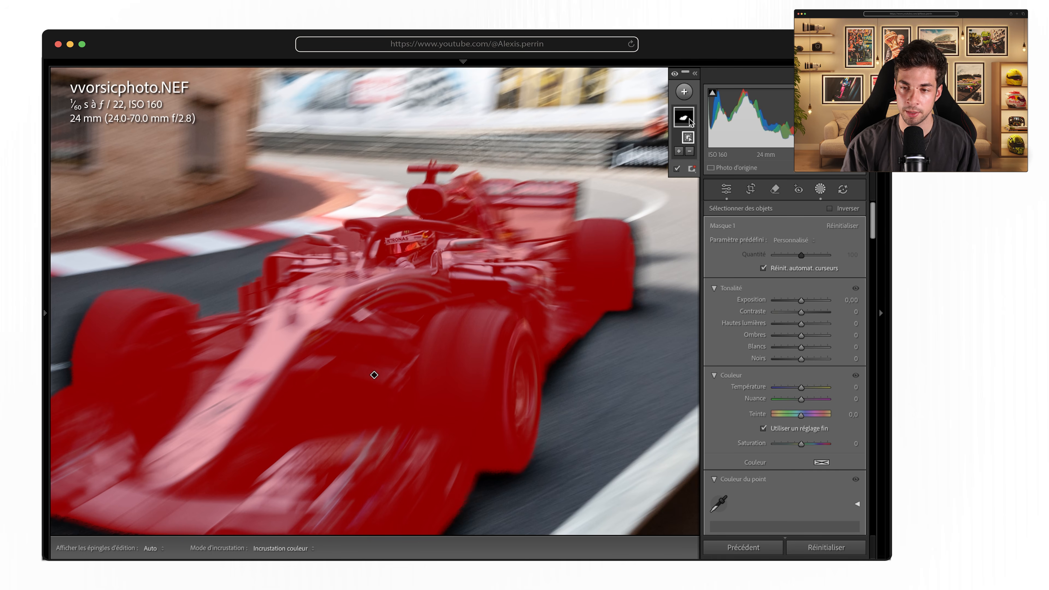
left_click(691, 154)
left_click(714, 274)
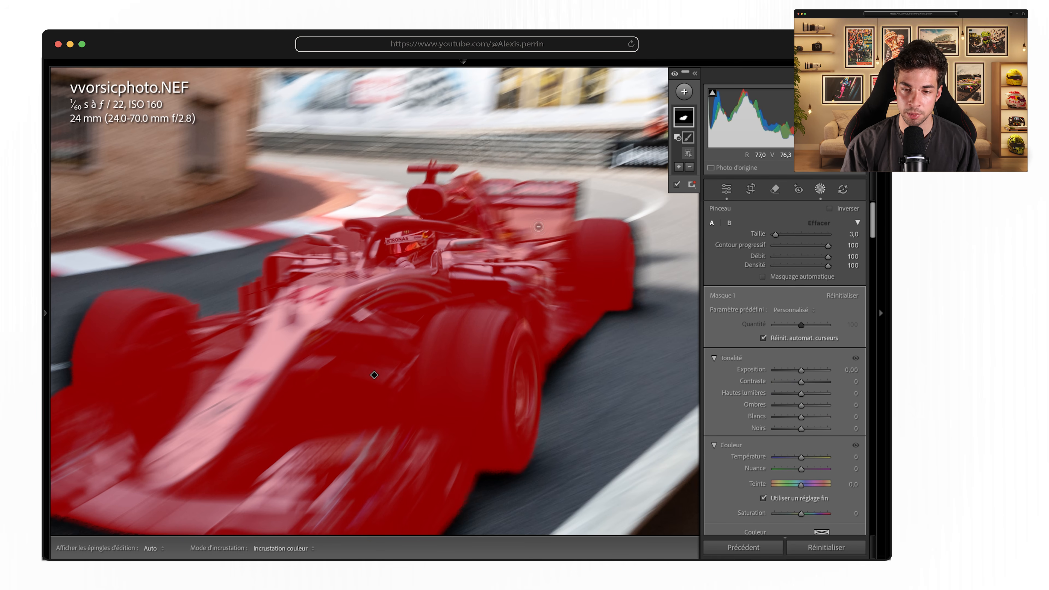
key("h")
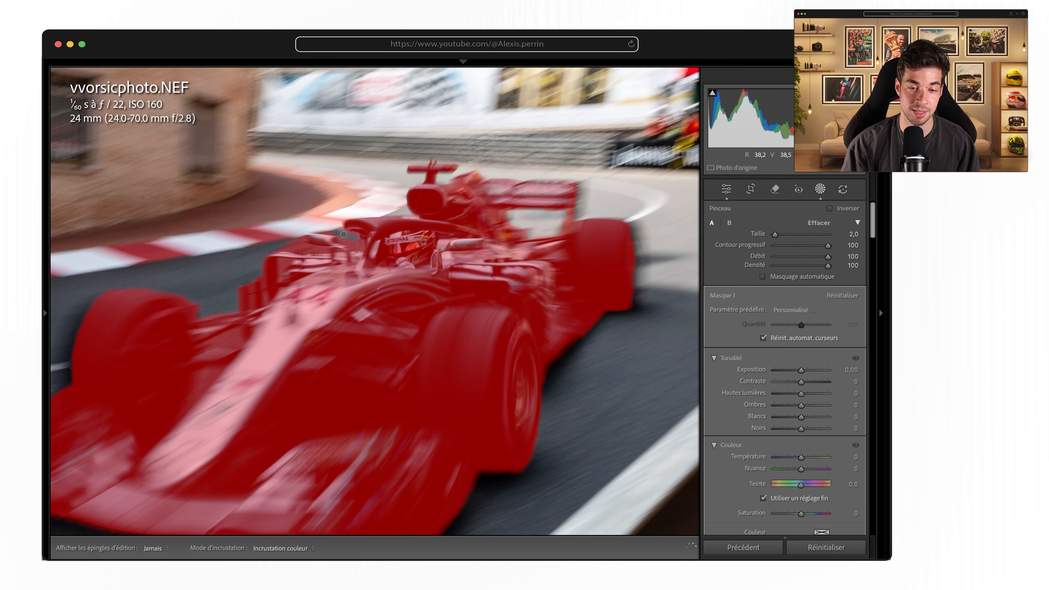
key("h")
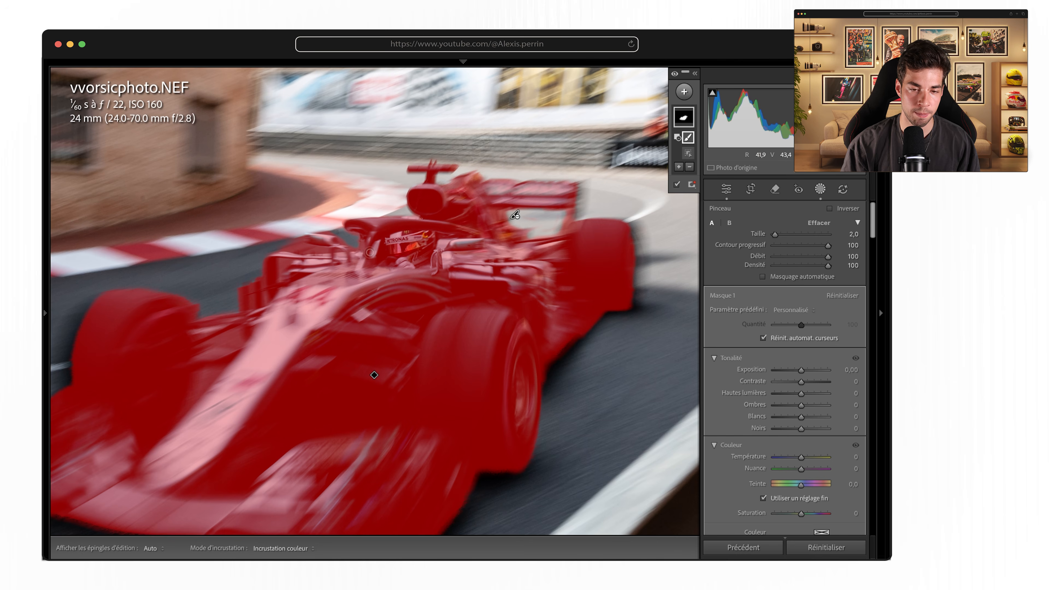
key("h")
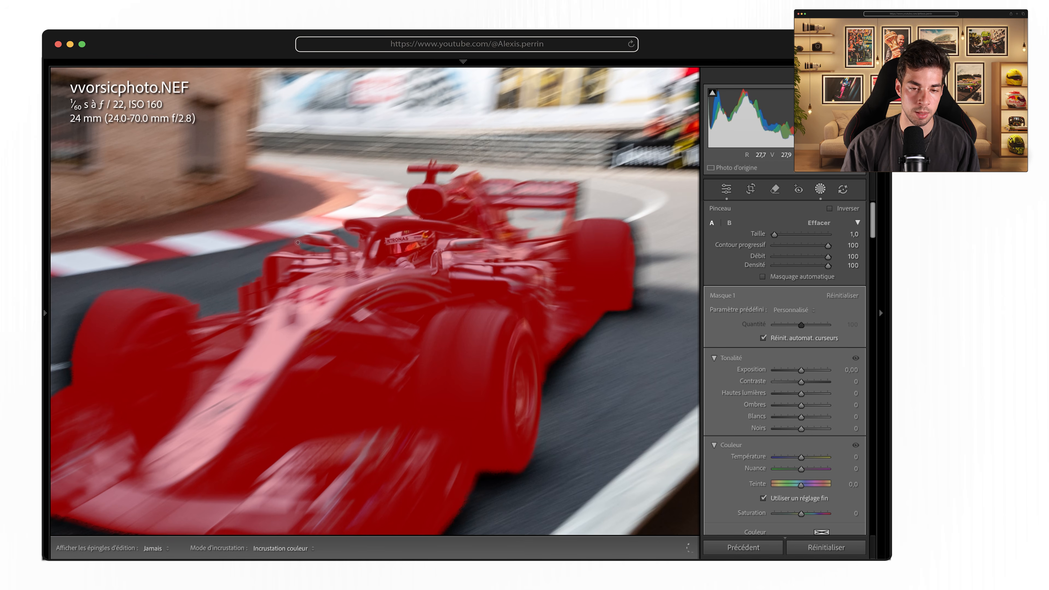
key("h")
key("bracketright")
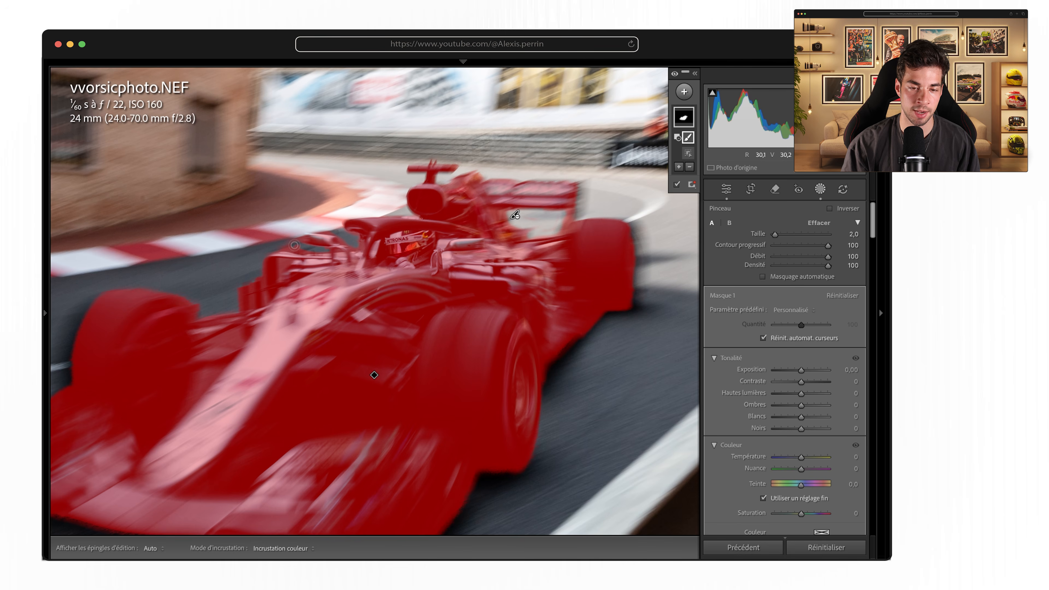
key("h")
key("h")
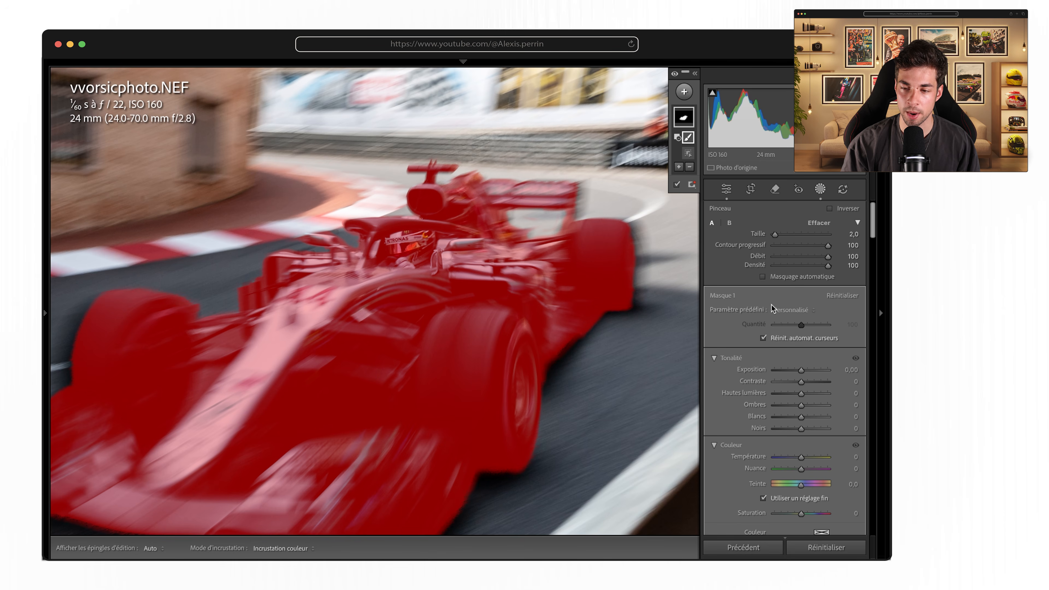
Step: Set the car mask's shadows to 45, temperature to 5, highlights to 5, whites to 15 and blacks to −6
scroll(772, 308, "down", 3)
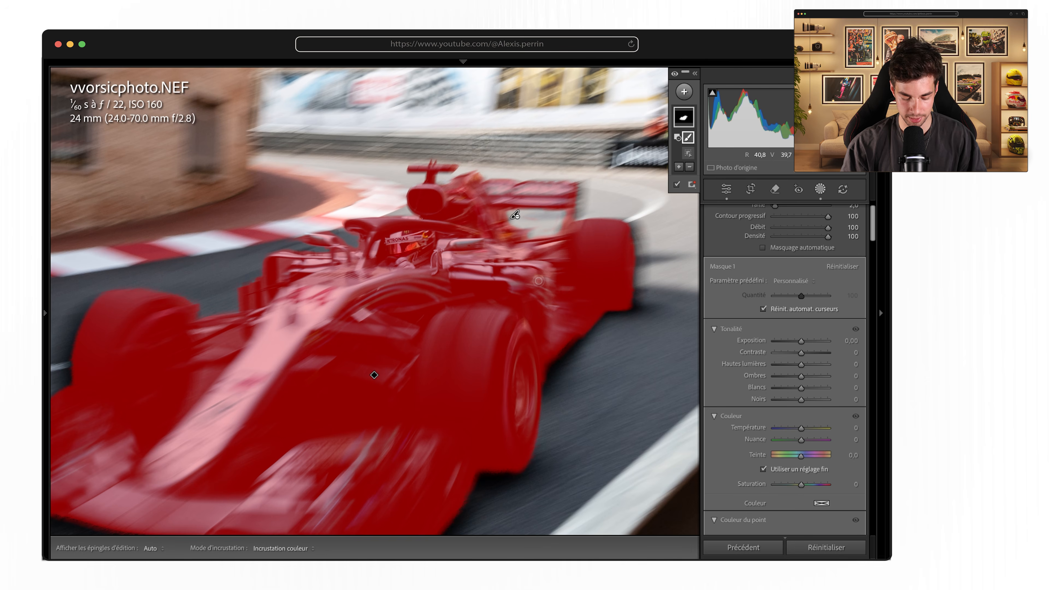
key("ctrl+minus")
key("ctrl+minus")
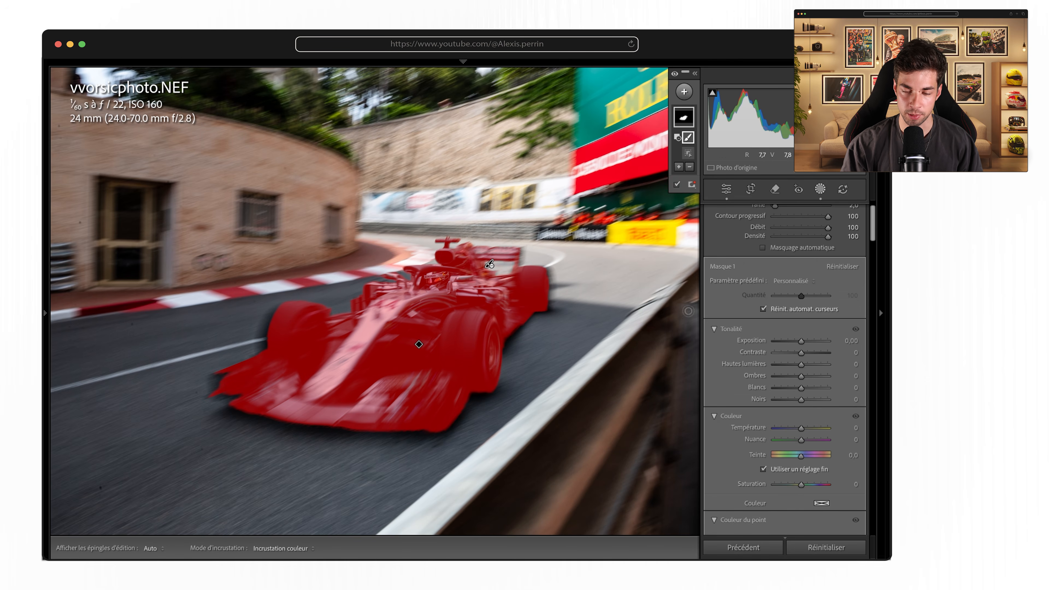
left_click_drag(802, 376, 814, 378)
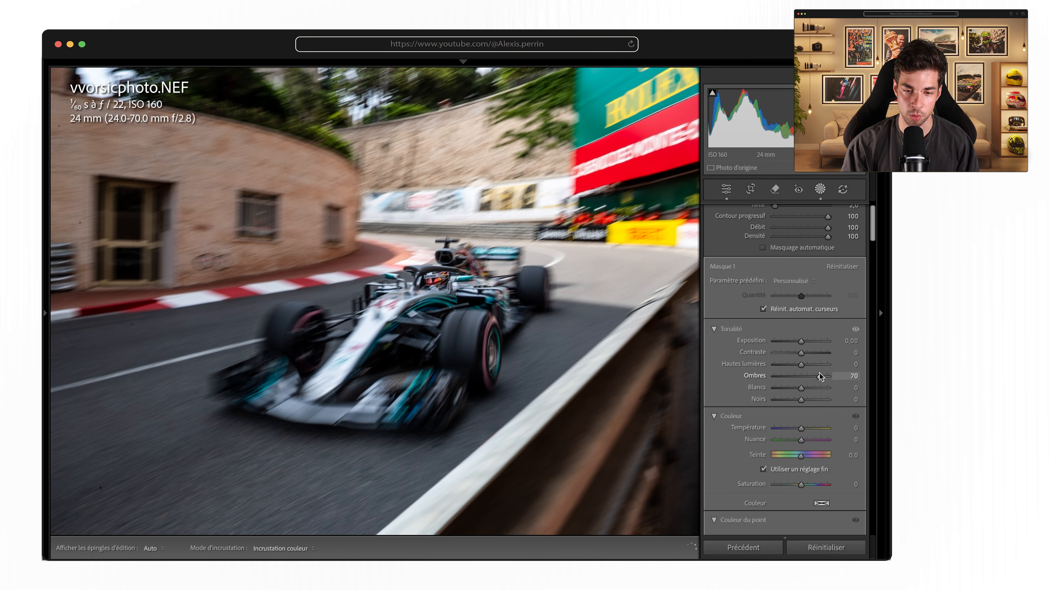
mouse_move(813, 373)
left_mouse_down()
mouse_move(785, 375)
mouse_move(813, 375)
left_mouse_up()
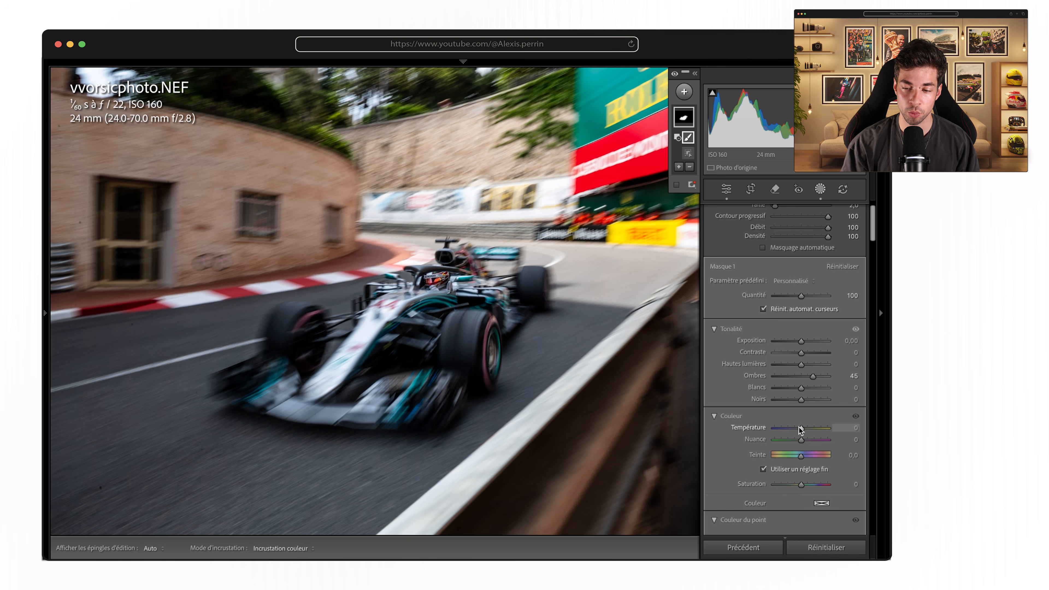
left_click_drag(799, 428, 802, 429)
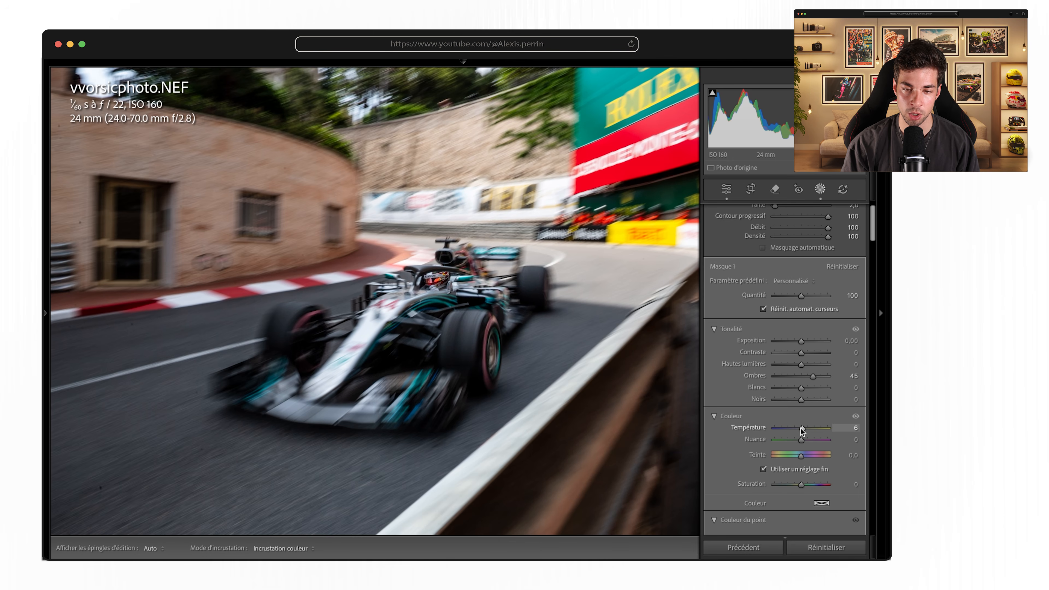
left_click_drag(801, 431, 800, 432)
scroll(806, 308, "down", 1)
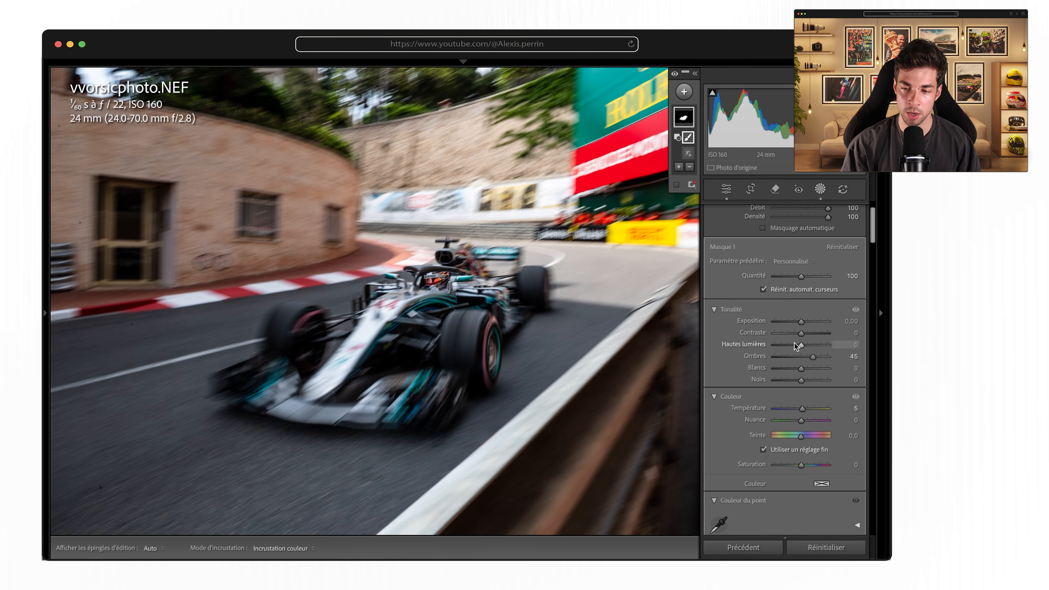
left_click_drag(801, 345, 799, 380)
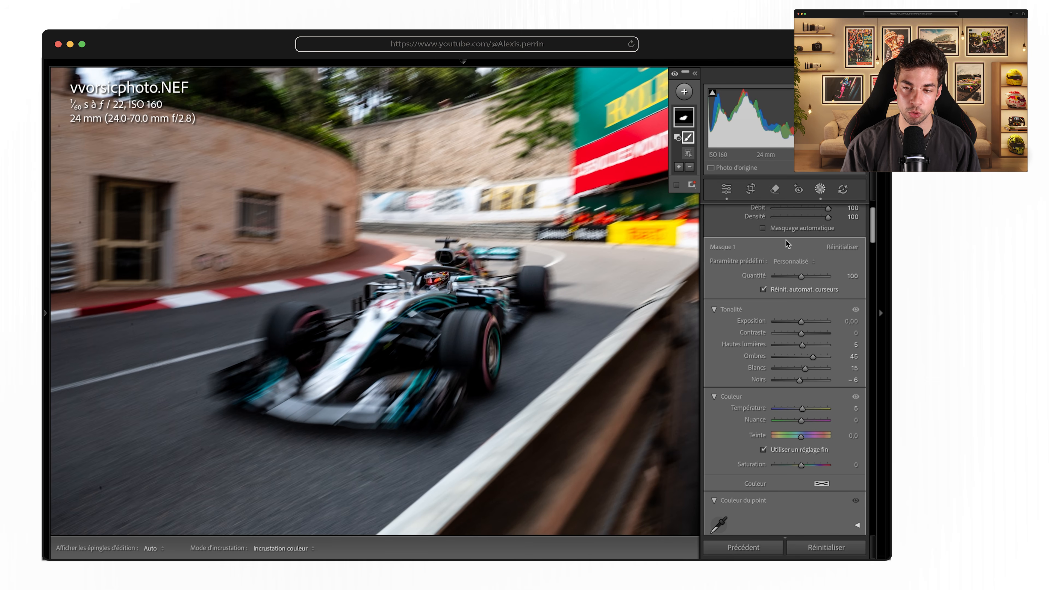
Step: Expand the mask list and compare the photo with the car mask's adjustments switched off and on repeatedly
left_click(695, 75)
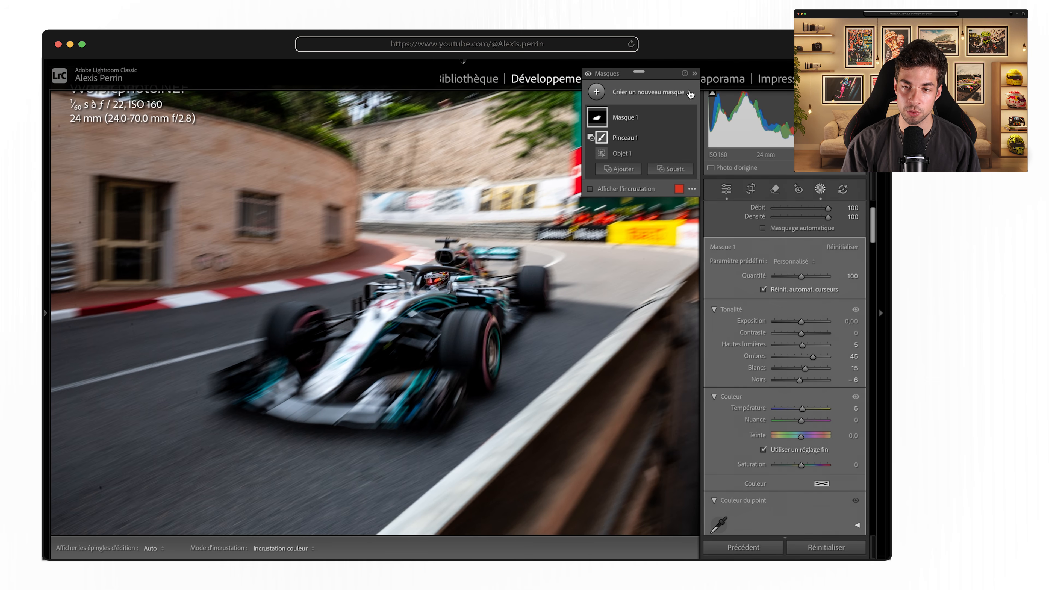
left_click(690, 117)
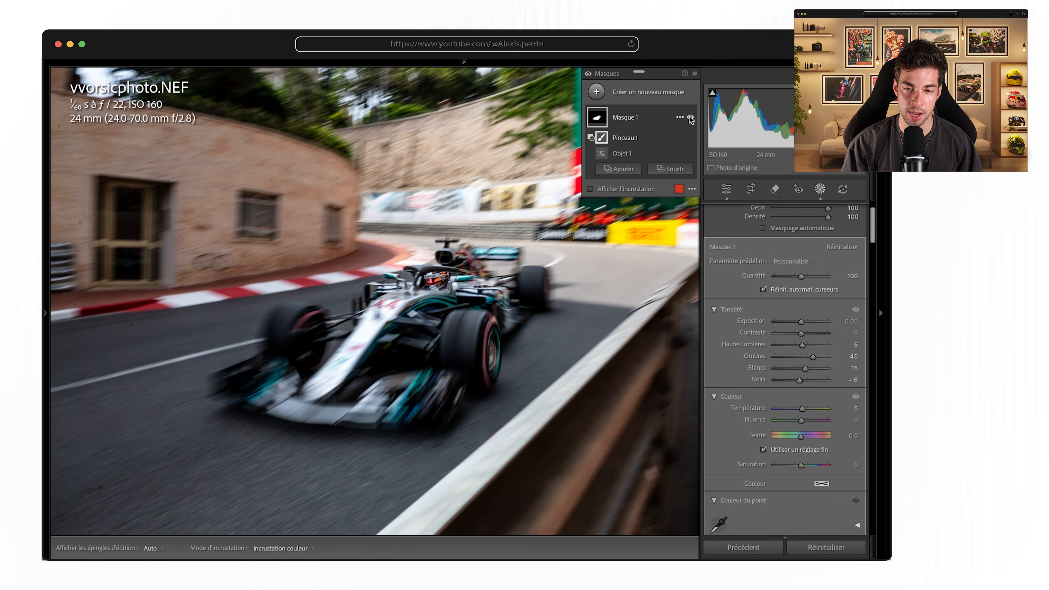
left_click(689, 117)
left_click(690, 117)
left_click(690, 117)
left_click(690, 117)
left_click(690, 117)
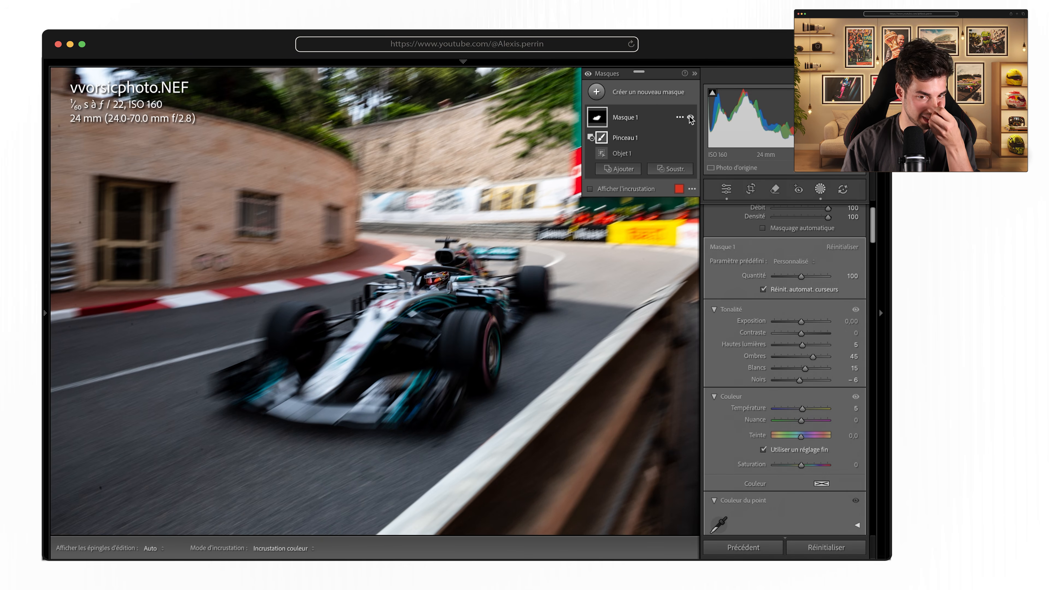
left_click(689, 117)
left_click(690, 116)
left_click(690, 117)
left_click(690, 117)
left_click(690, 117)
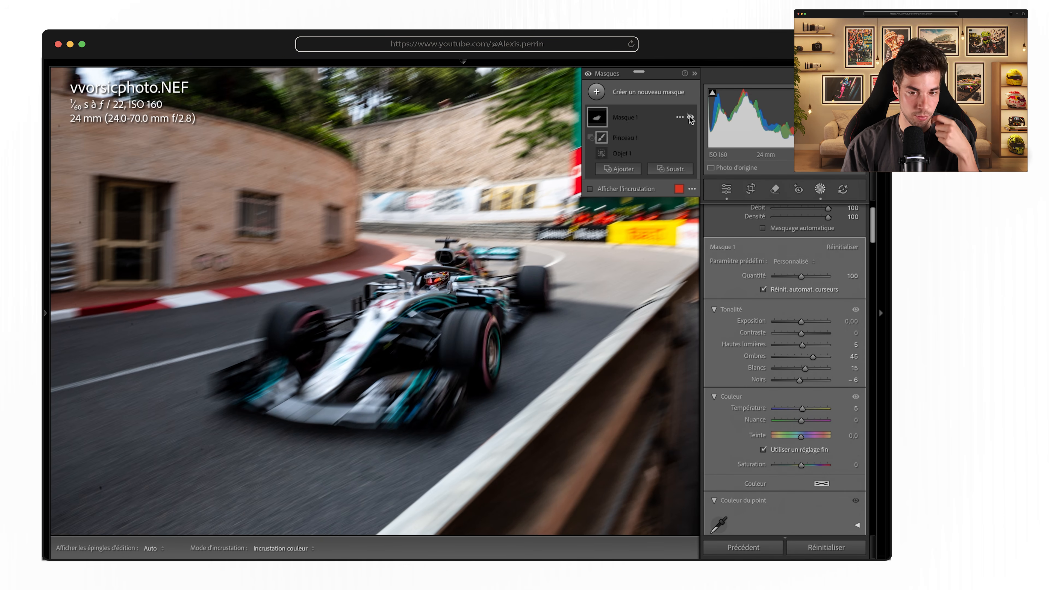
left_click(690, 116)
left_click(690, 117)
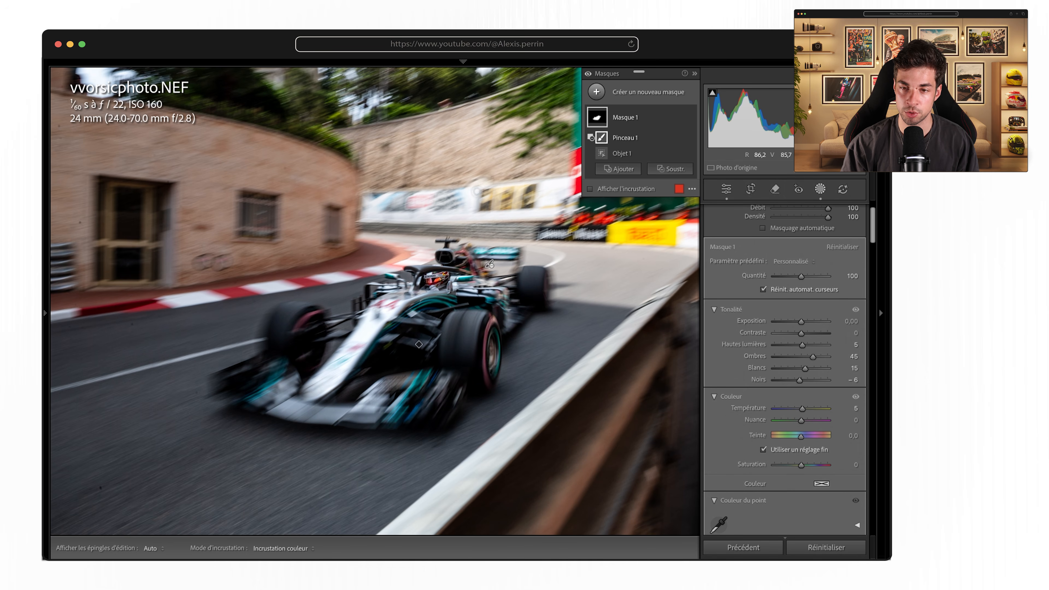
Step: Inspect the masked car up close, hiding and showing the mask pins, and return from masking to the full-image view
key("ctrl+=")
key("ctrl+=")
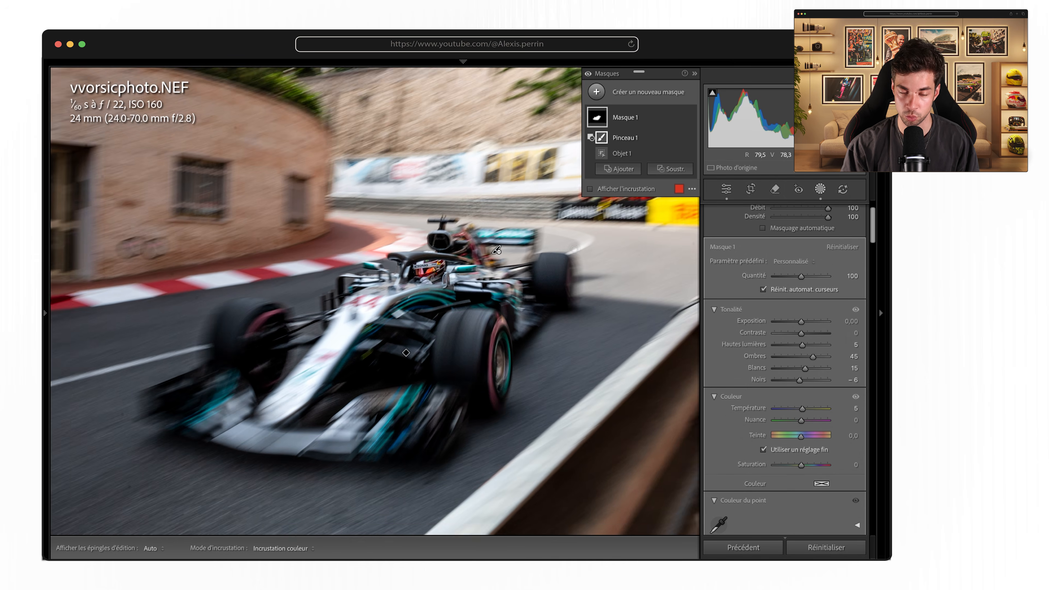
left_click_drag(434, 206, 470, 234)
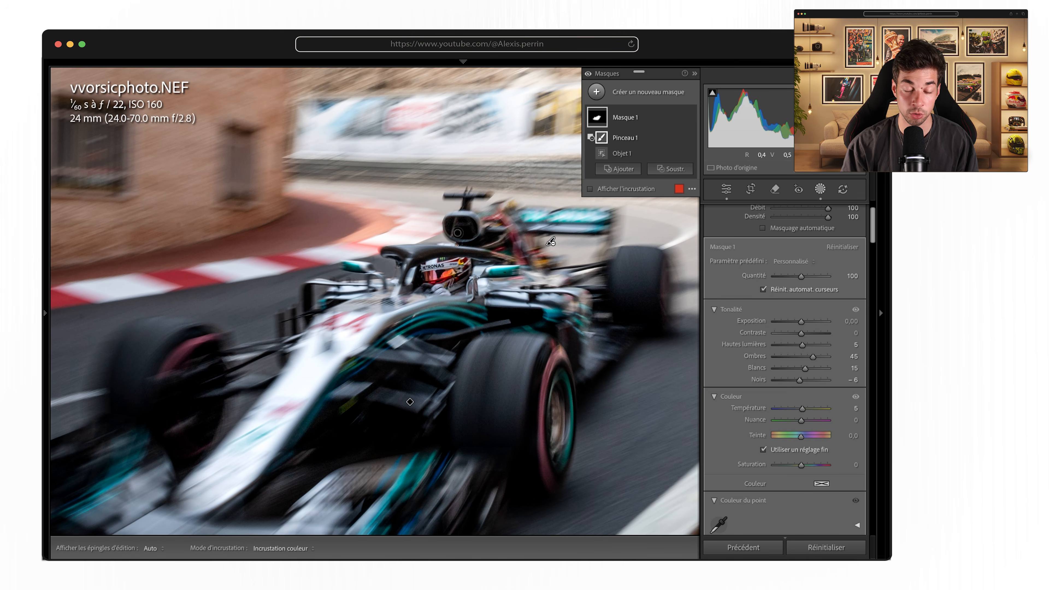
mouse_move(607, 139)
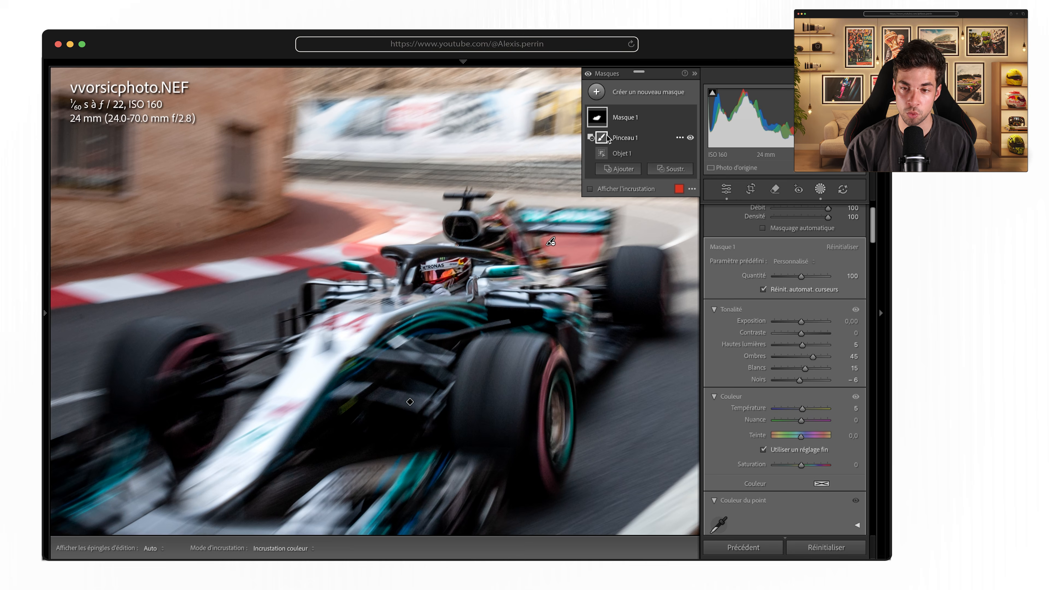
key("h")
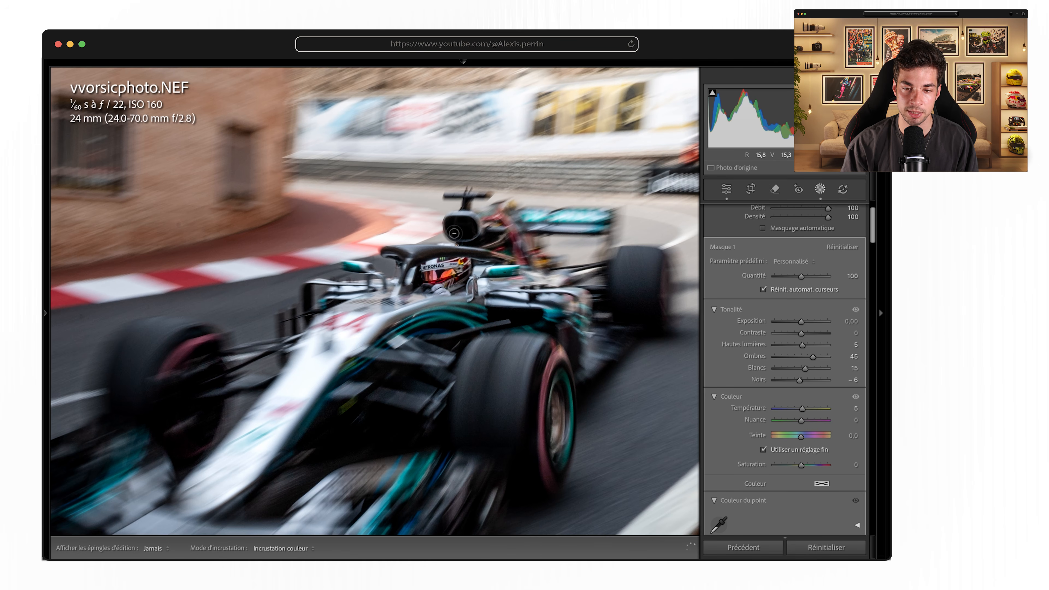
key("h")
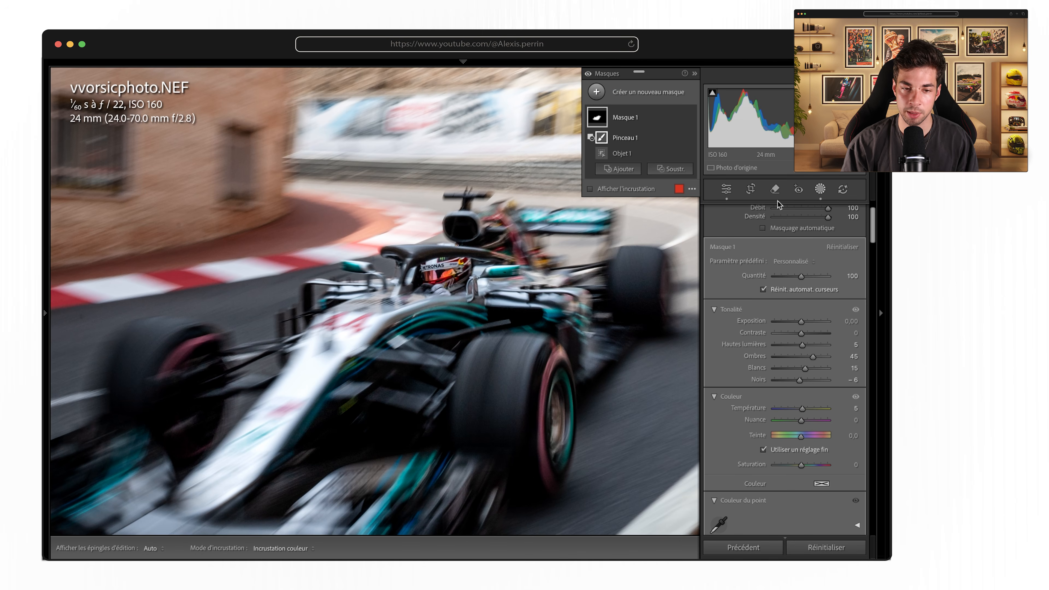
left_click(727, 189)
left_click(575, 292)
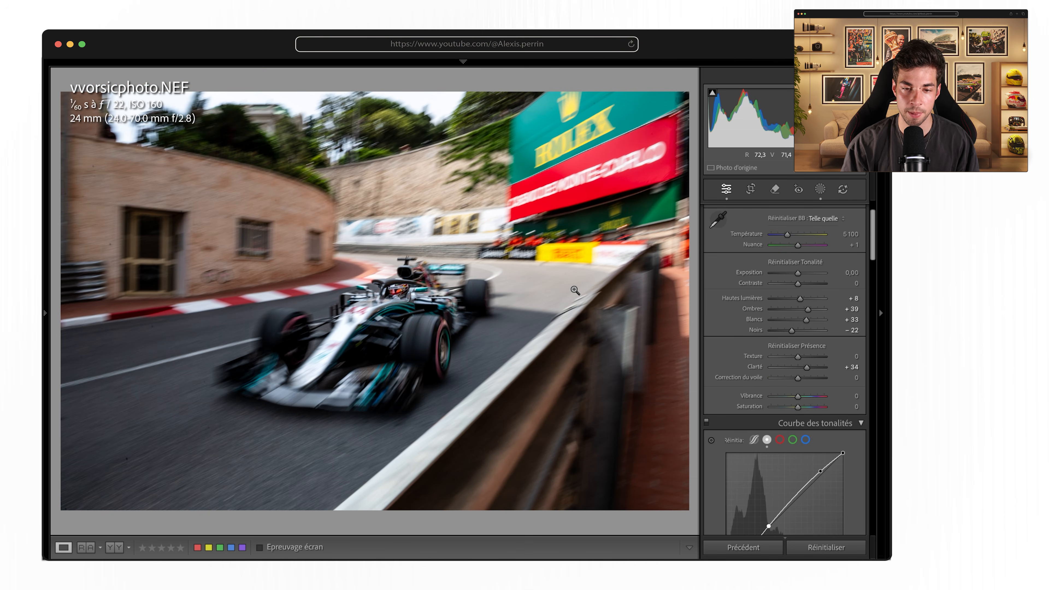
Step: Create a linear gradient mask covering the lower part of the photo up to the background, and set its exposure to 0,40
key("shift+w")
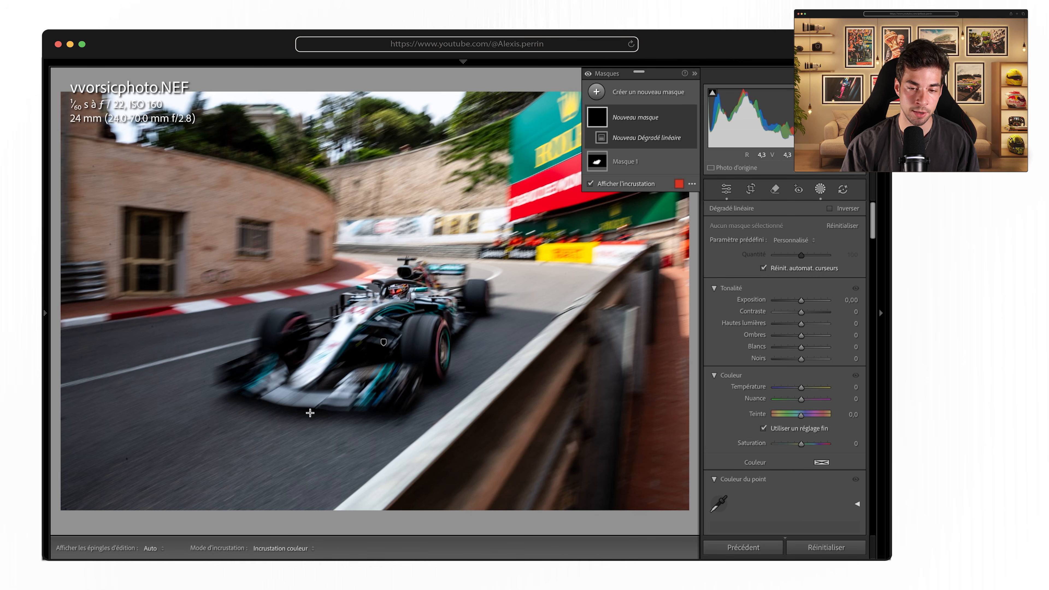
left_click_drag(336, 397, 392, 200)
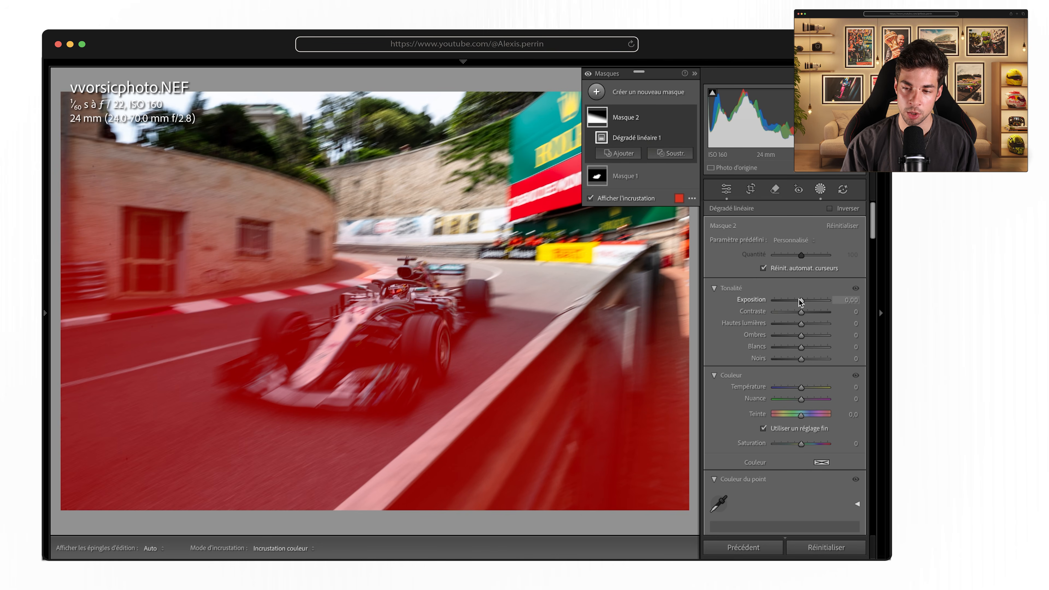
left_click_drag(801, 301, 802, 302)
left_click_drag(802, 301, 804, 301)
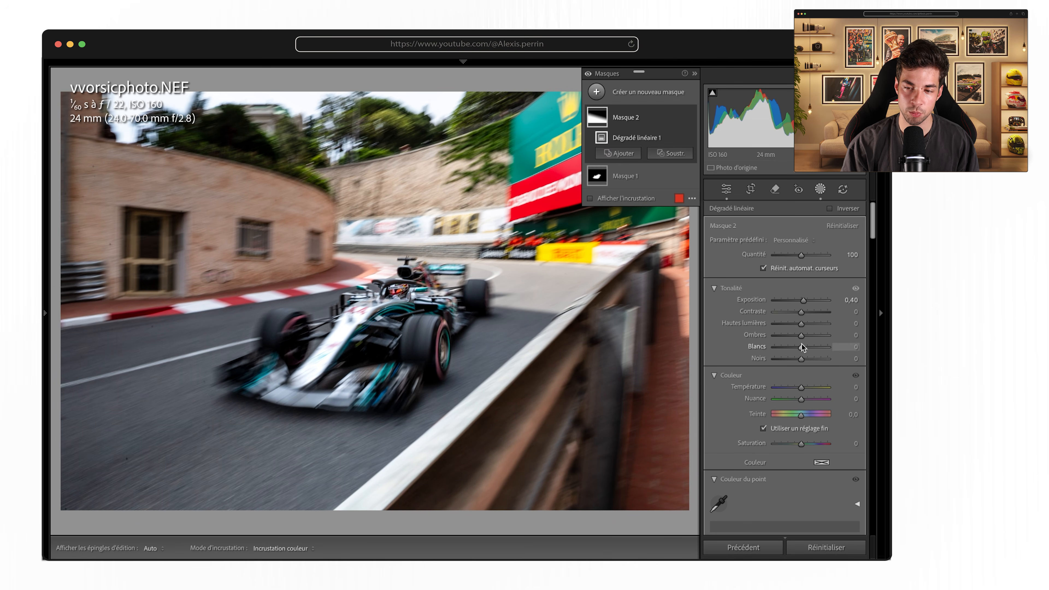
Step: Try a temperature shift on the lower linear gradient mask and reset it to 0
left_click_drag(802, 387, 803, 388)
double_click(803, 386)
double_click(803, 389)
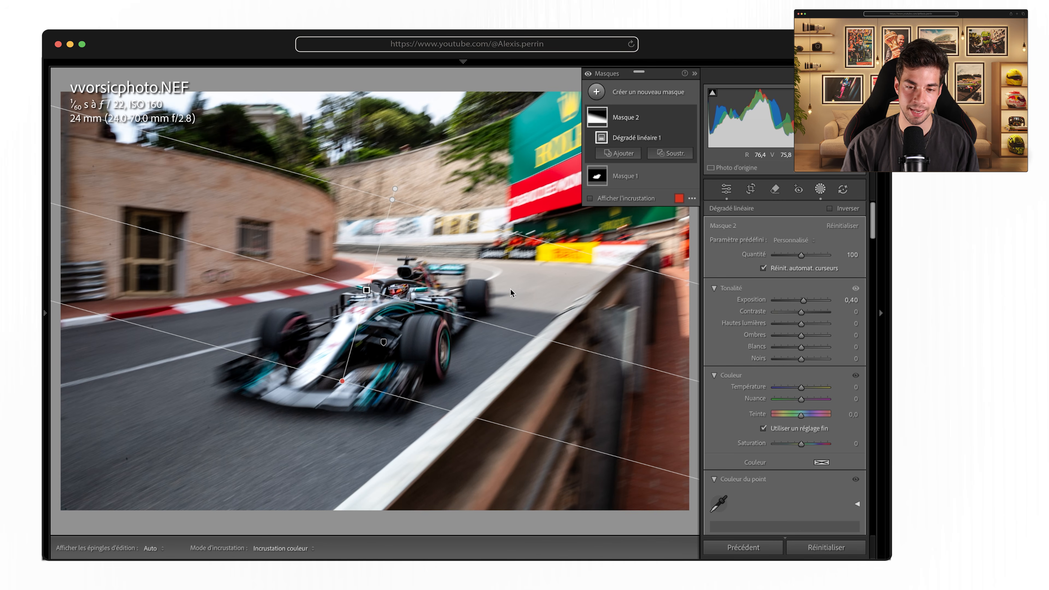
Step: Add a linear gradient mask from the top of the photo down to the car with exposure 0,25, blacks −11 and saturation 14
key("m")
left_click_drag(489, 111, 440, 373)
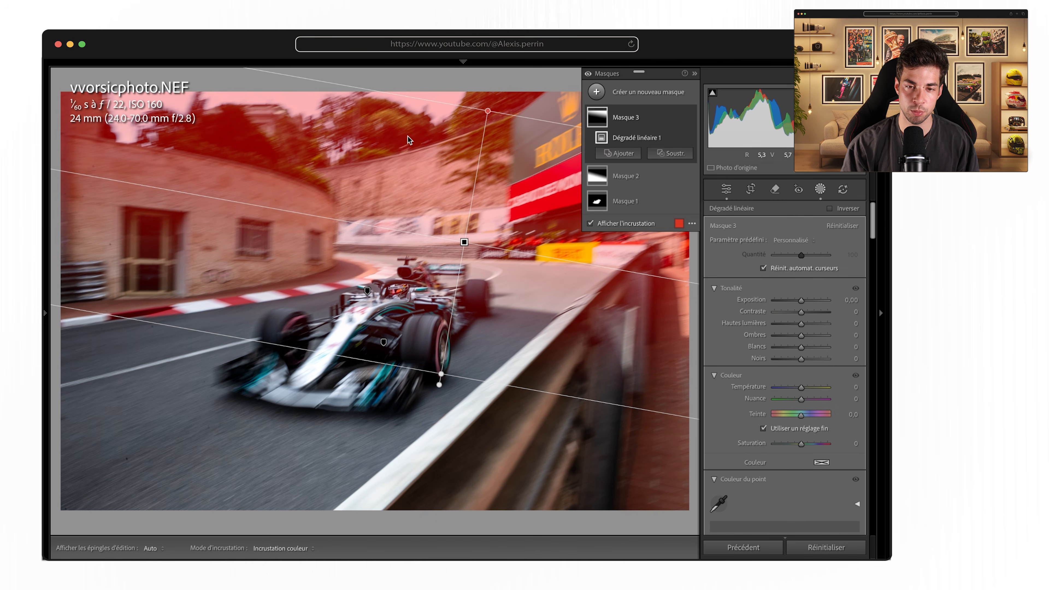
left_click_drag(802, 299, 804, 299)
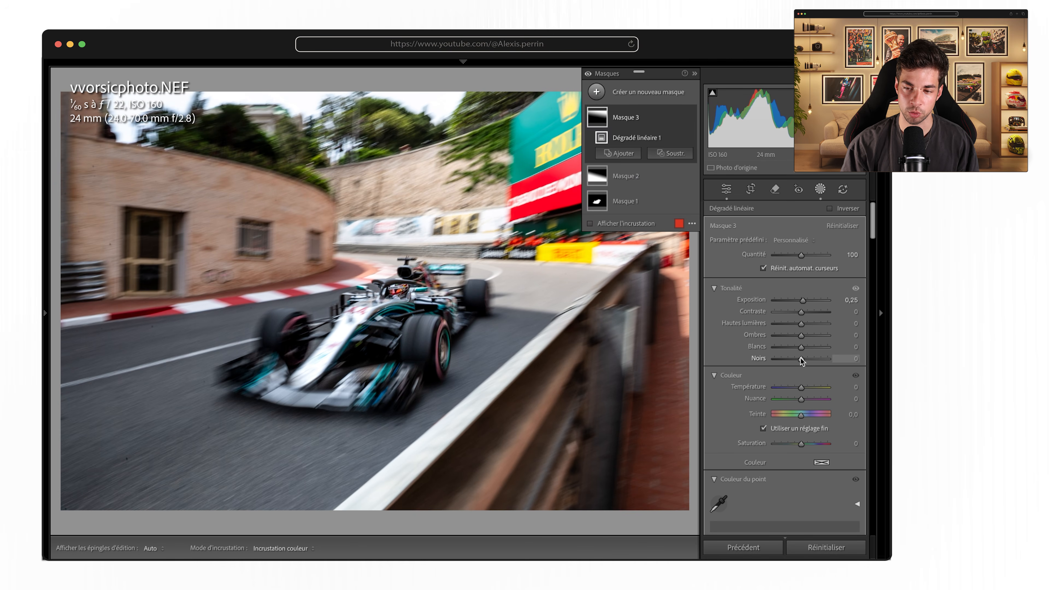
left_click_drag(801, 358, 799, 360)
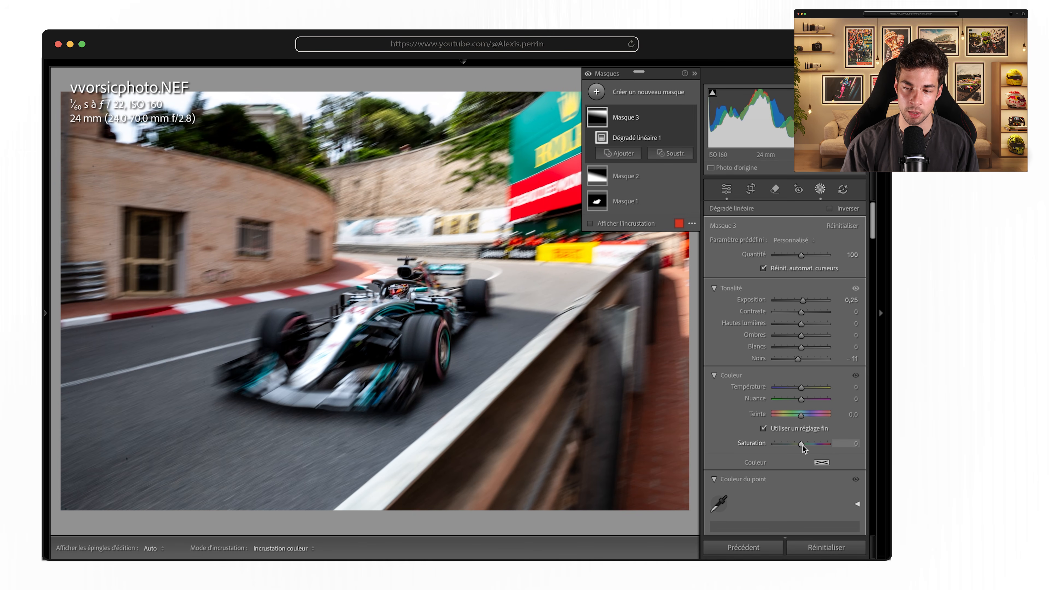
left_click_drag(802, 444, 806, 447)
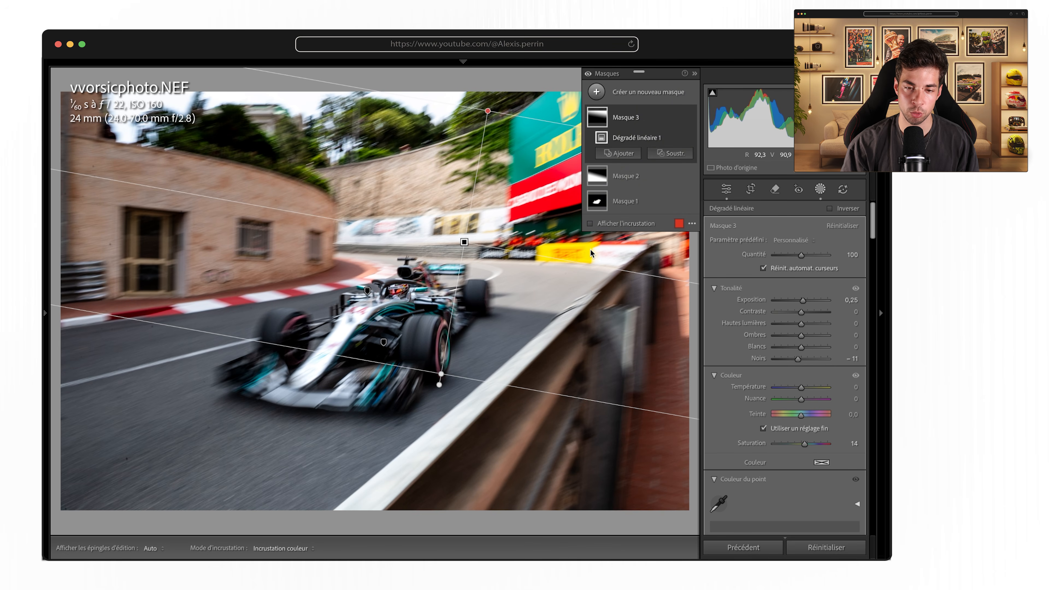
left_click(821, 189)
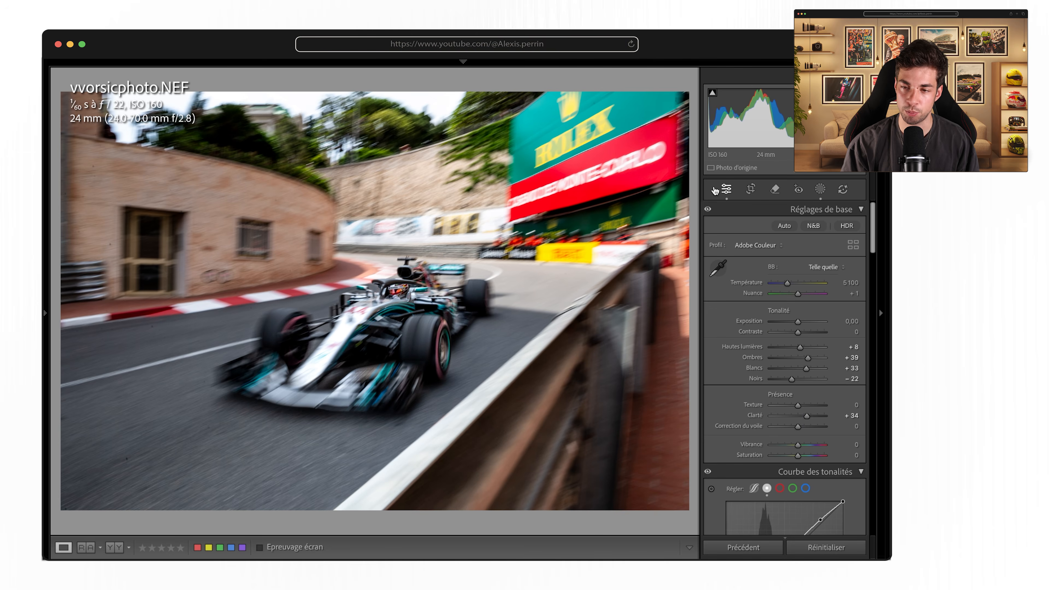
Step: Crop the photo slightly inward from its upper-right corner, keeping the original aspect ratio
left_click(751, 190)
left_click_drag(686, 100, 683, 103)
key("Return")
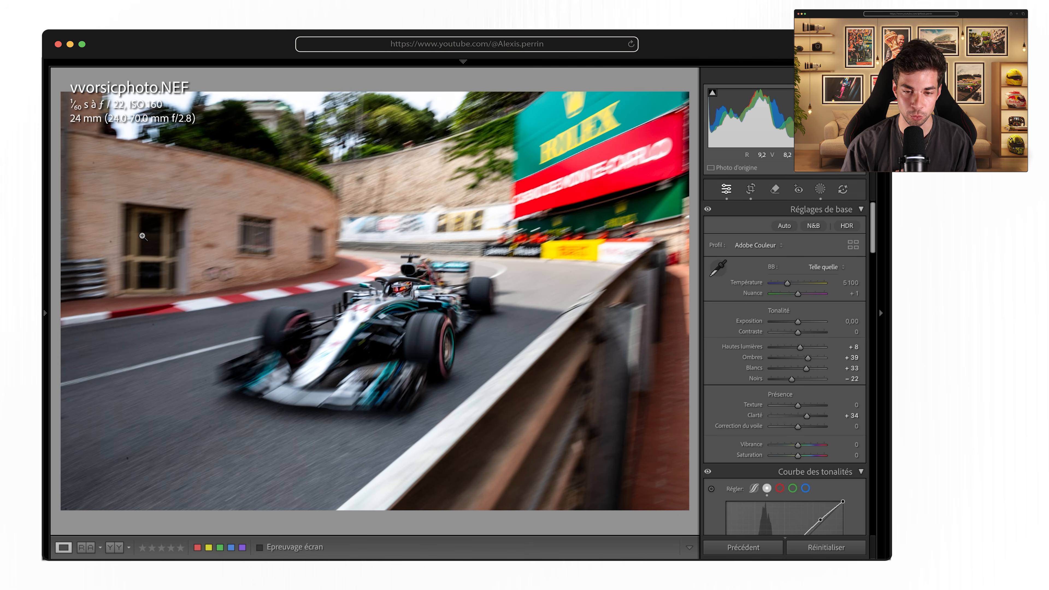
Step: Remove small spots from the photo with the healing tool
left_click(188, 278)
left_click_drag(192, 271, 217, 290)
key("q")
left_click(316, 424)
left_click(213, 221)
left_click_drag(413, 488, 458, 209)
left_click(490, 281)
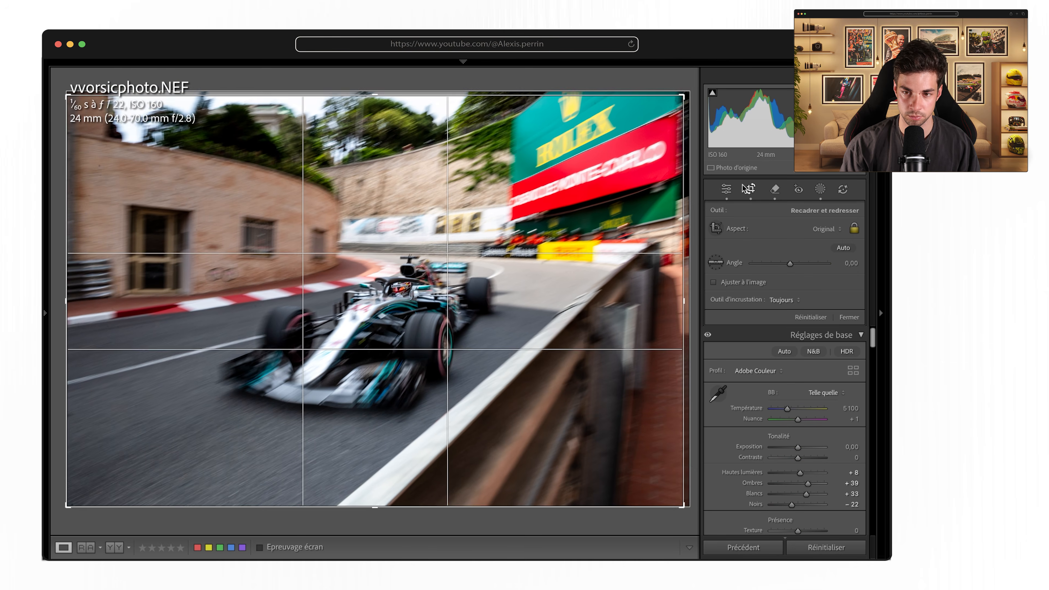
Step: Set the photo's overall highlights to −26, shadows to +25, whites to +32, blacks to −29 and clarity to +38
left_click_drag(790, 284, 790, 284)
mouse_move(800, 347)
left_mouse_down()
mouse_move(791, 348)
mouse_move(804, 358)
left_mouse_up()
scroll(770, 364, "down", 7)
left_click_drag(768, 303, 785, 284)
scroll(766, 306, "up", 7)
key("super+z")
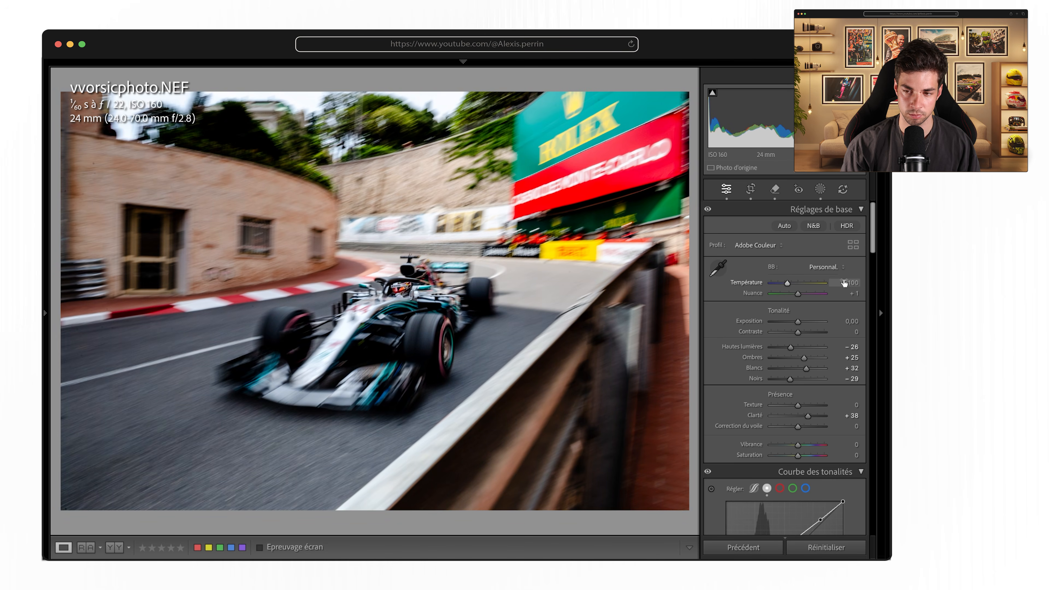
Step: Try a colour range mask on the photo and delete its colour range component
left_click(820, 189)
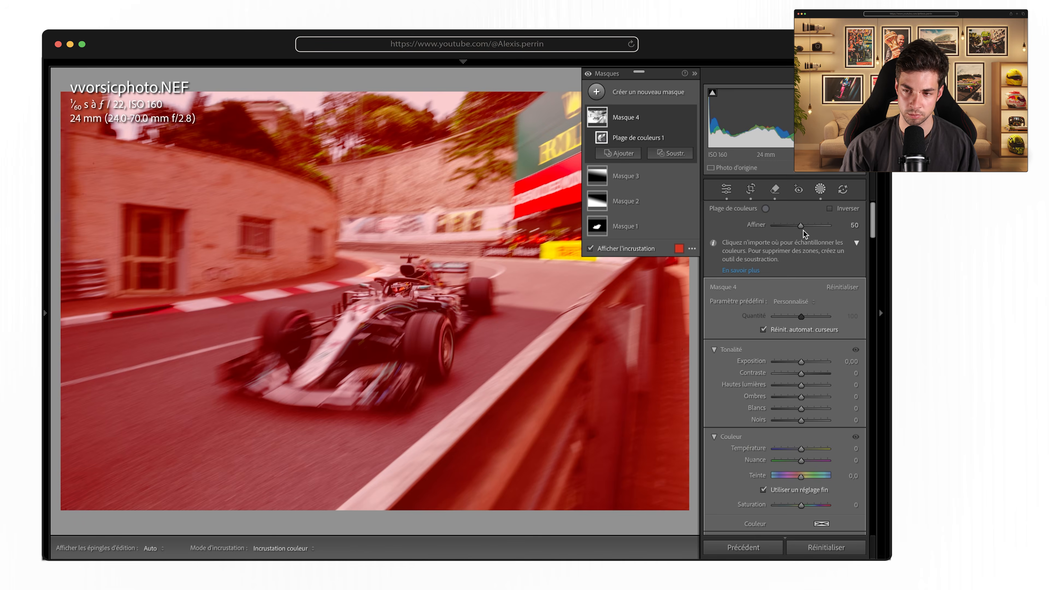
key("BackSpace")
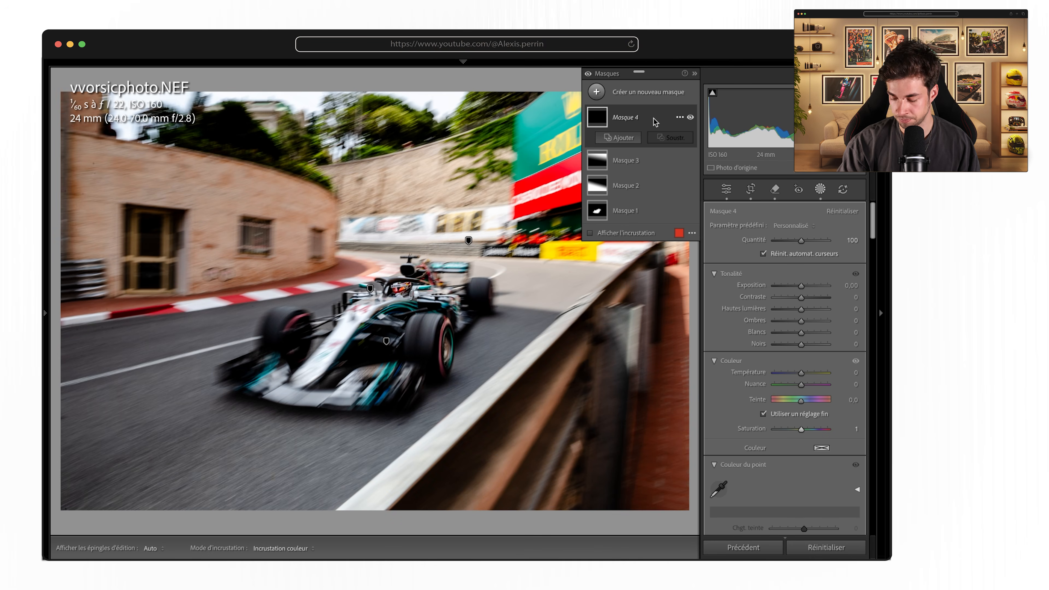
Step: Darken the lower-right barrier with a linear gradient at exposure −1,17, and set the overall temperature to 5400, contrast to +4 and shadows to +16
left_click(820, 189)
scroll(768, 414, "down", 5)
left_click_drag(767, 467, 766, 470)
scroll(767, 463, "down", 2)
left_click_drag(789, 413, 785, 406)
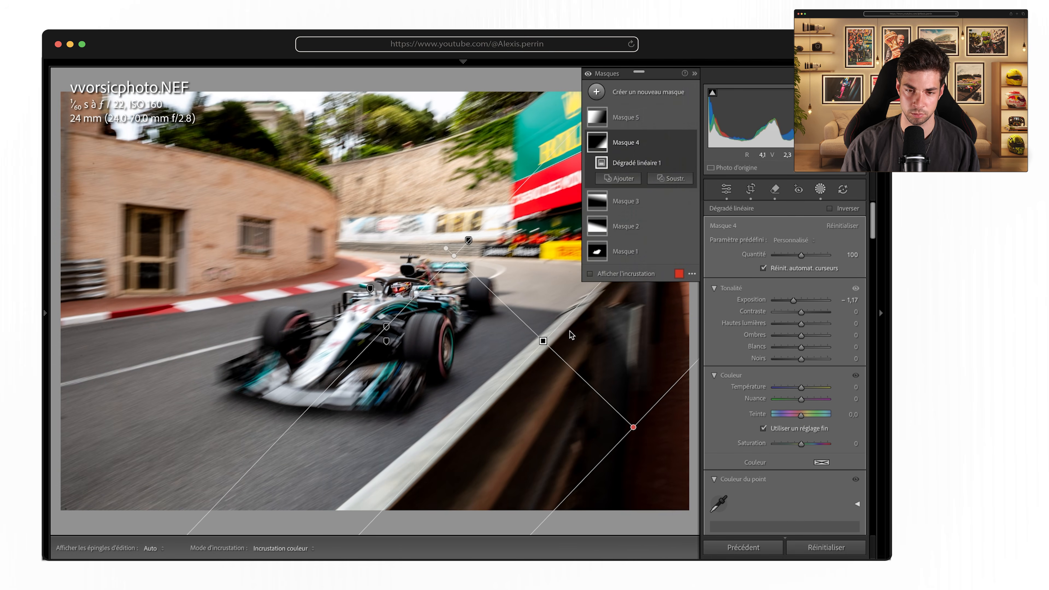
left_click(820, 188)
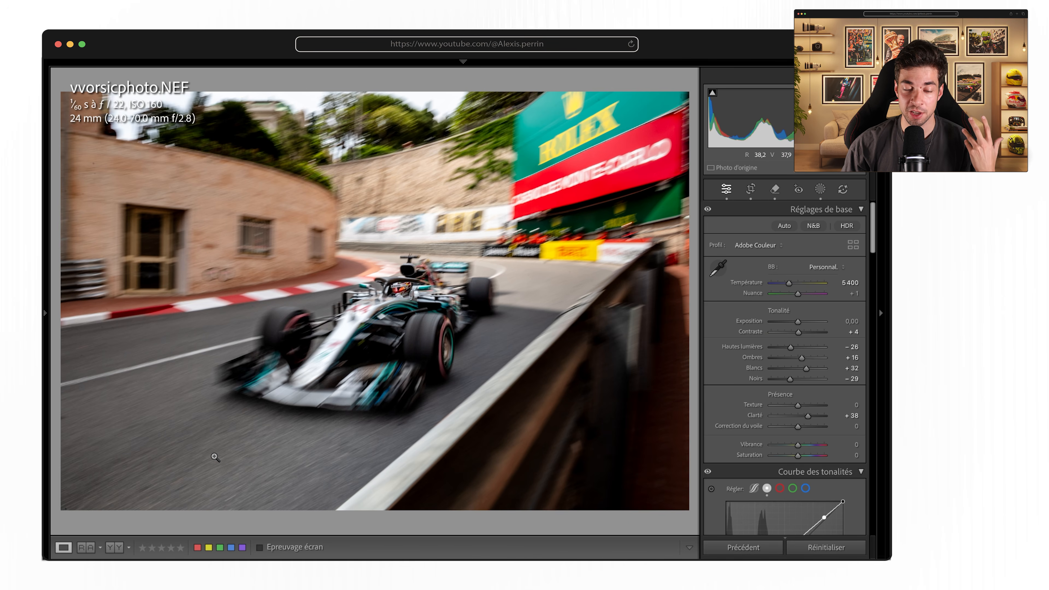
Step: Inspect the race car photo at close zoom around the asphalt, kerb and building facade
left_click(162, 424)
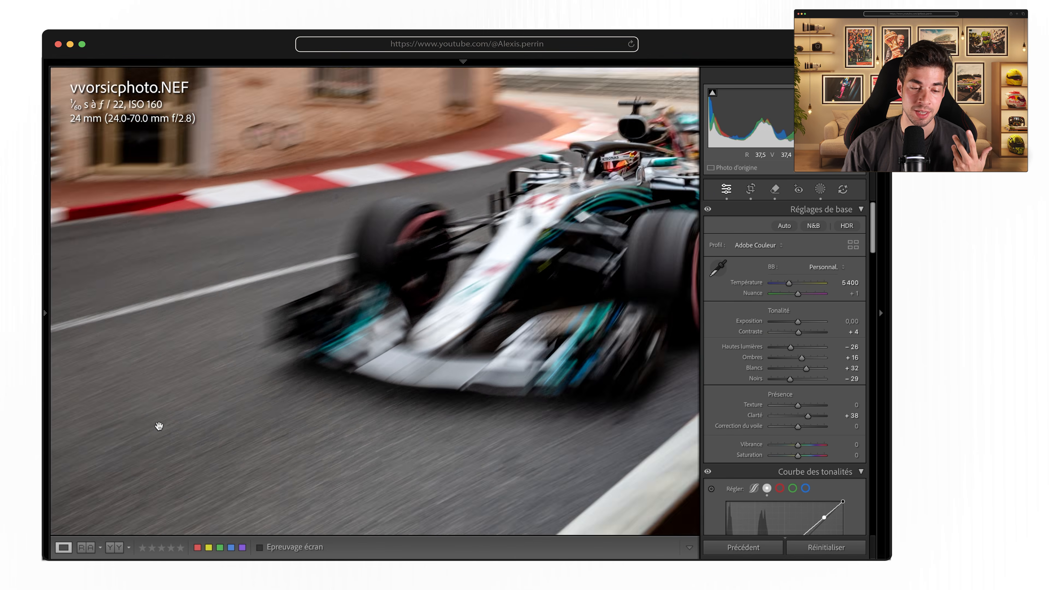
left_click_drag(165, 402, 178, 513)
left_click_drag(187, 286, 225, 403)
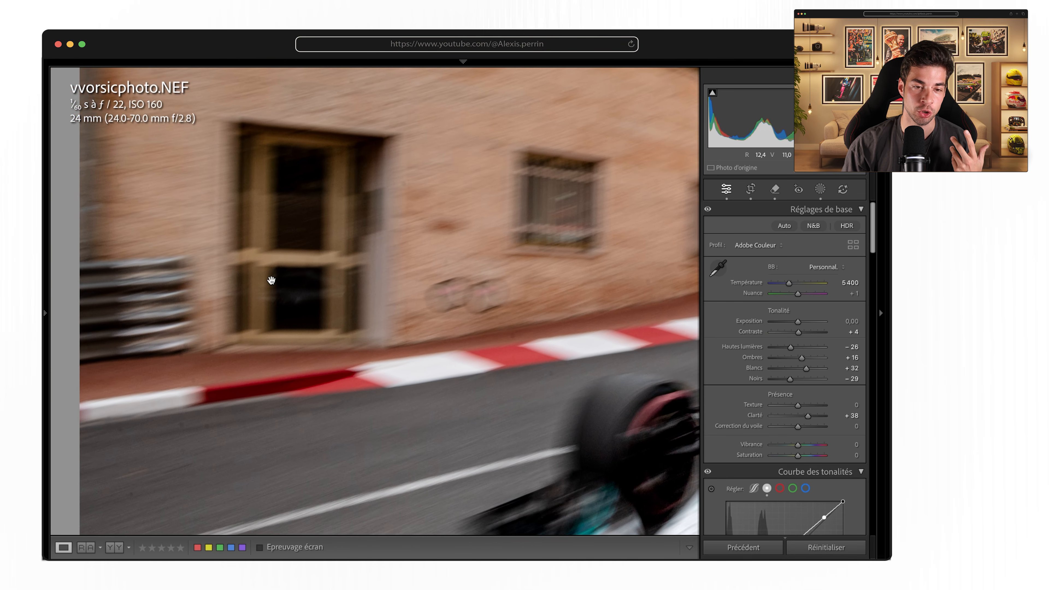
left_click_drag(272, 279, 241, 413)
left_click_drag(133, 333, 134, 242)
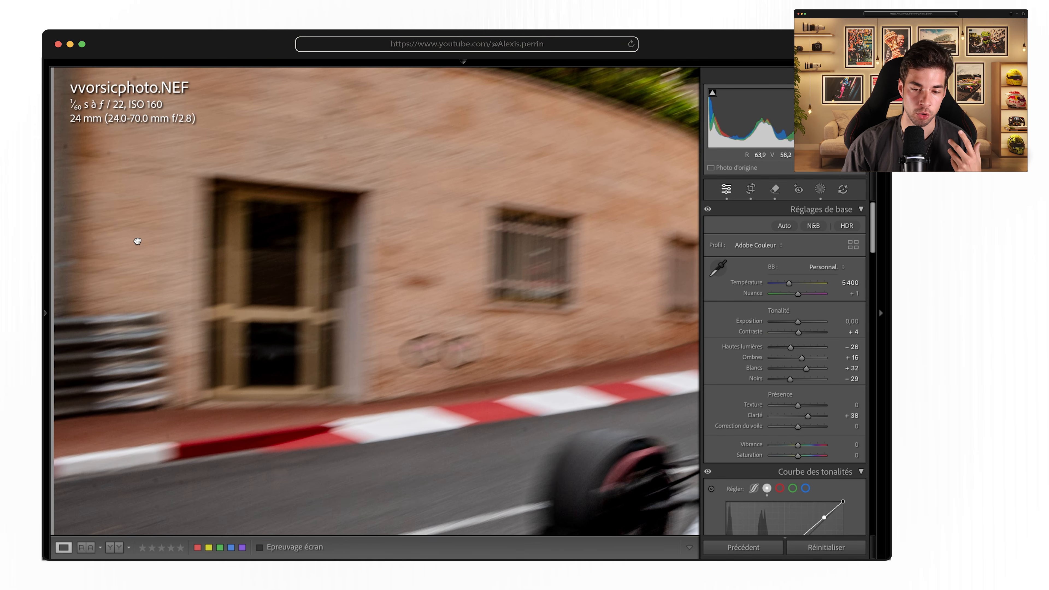
left_click(133, 244)
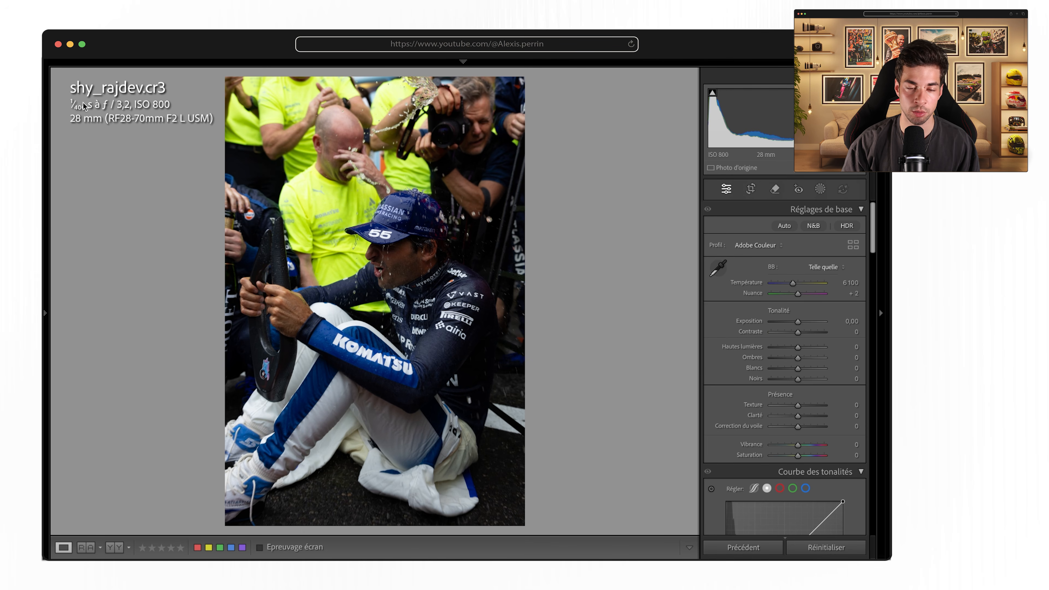
Step: Set the shadows of the shy_rajdev.cr3 photo to +75
left_click(409, 277)
left_click_drag(376, 274, 456, 310)
left_click(457, 310)
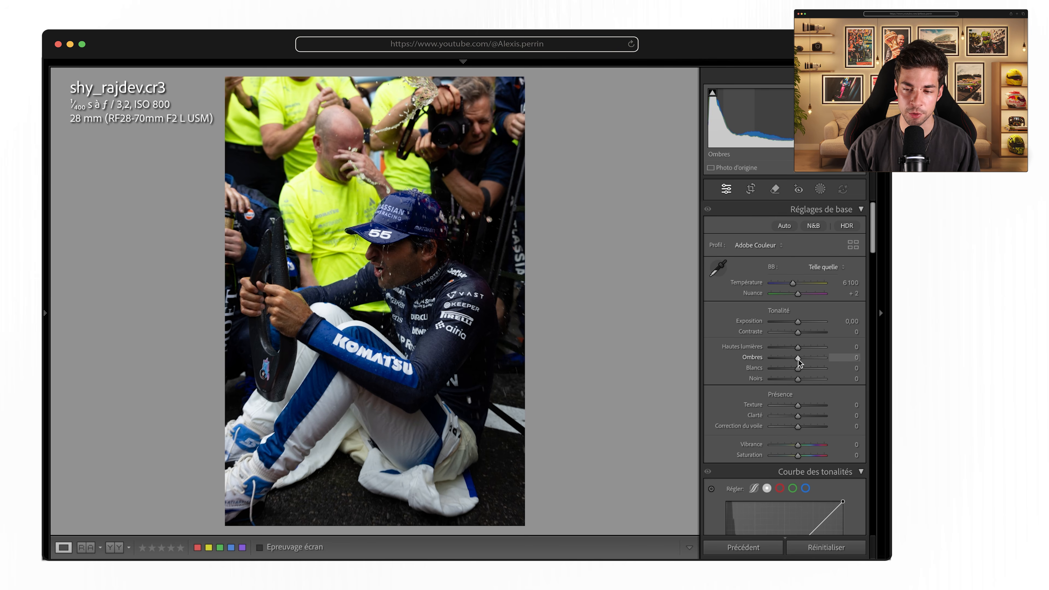
left_click_drag(799, 363, 819, 361)
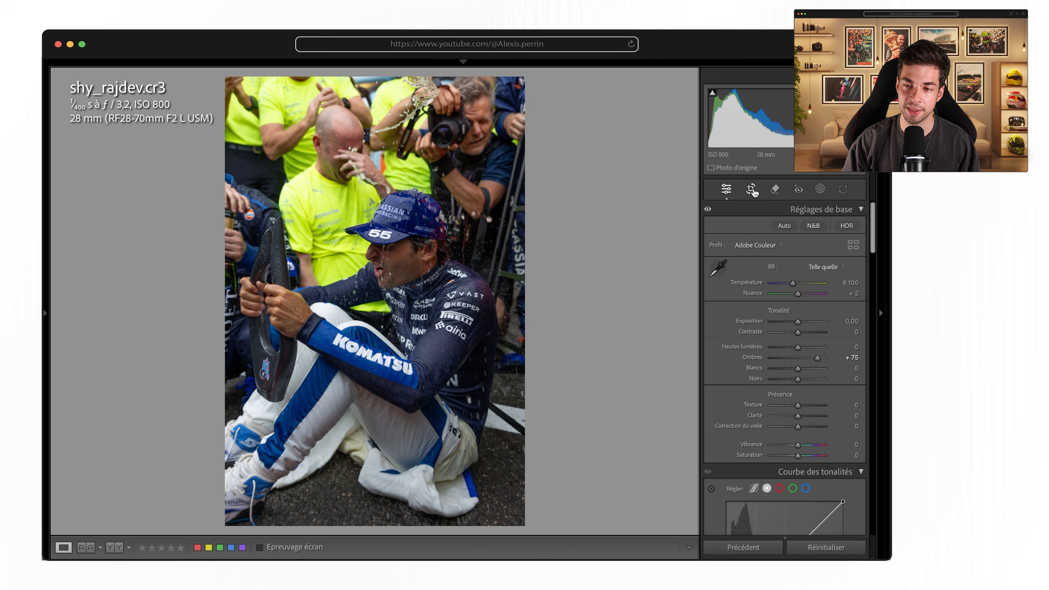
Step: Crop the photo at its original aspect ratio, trimming the top and both sides around the seated driver
left_click(753, 191)
left_click_drag(373, 78, 384, 139)
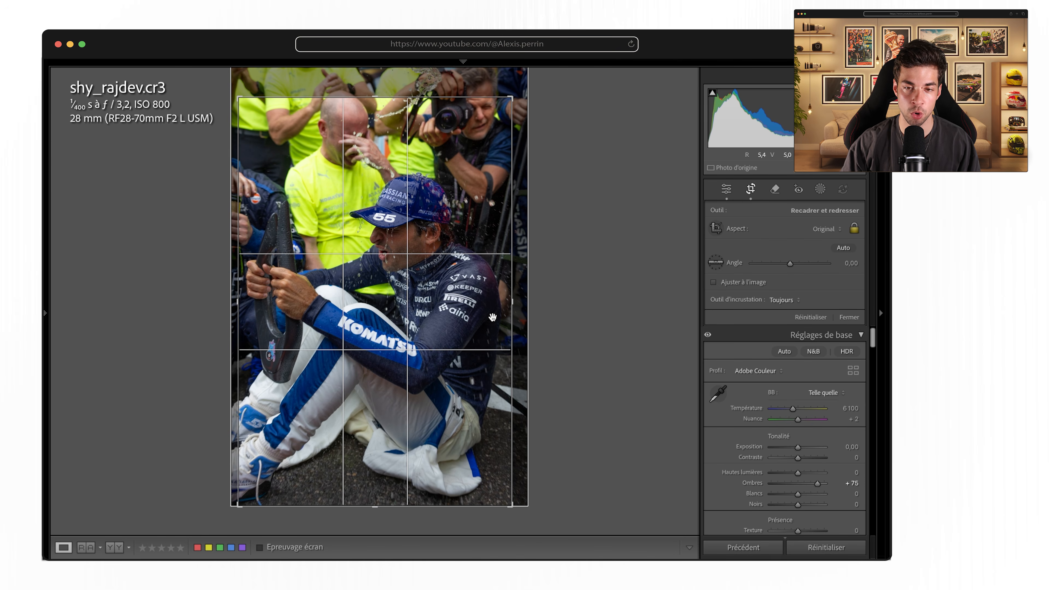
left_click_drag(374, 98, 393, 112)
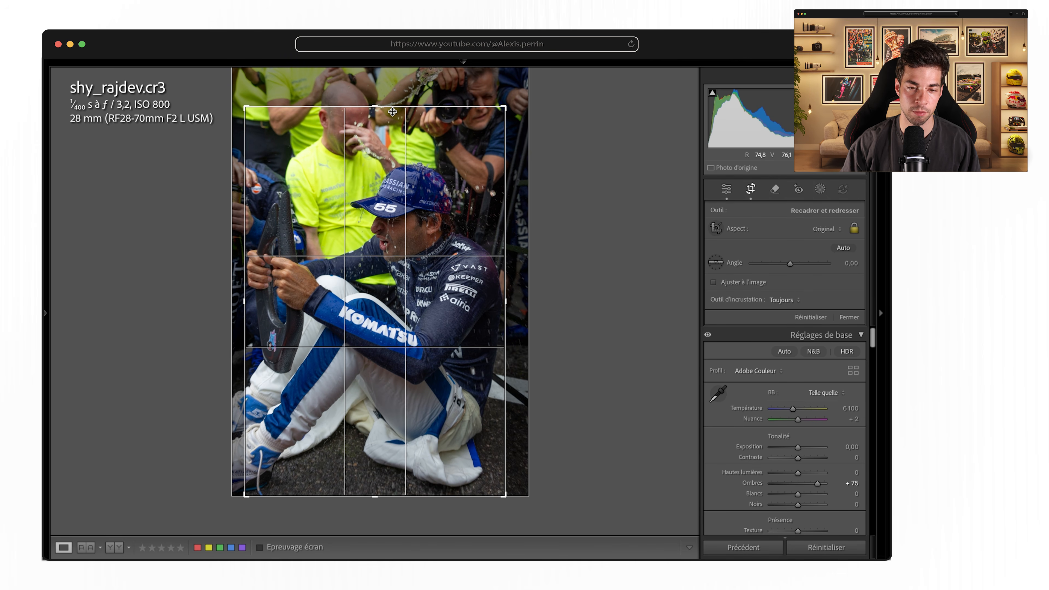
key("Return")
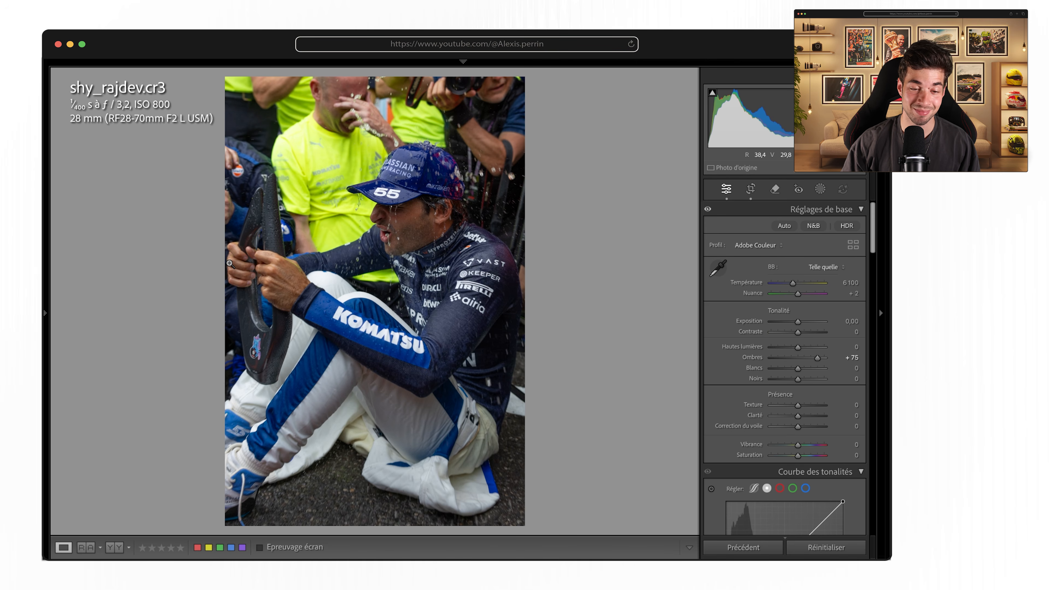
left_click(744, 190)
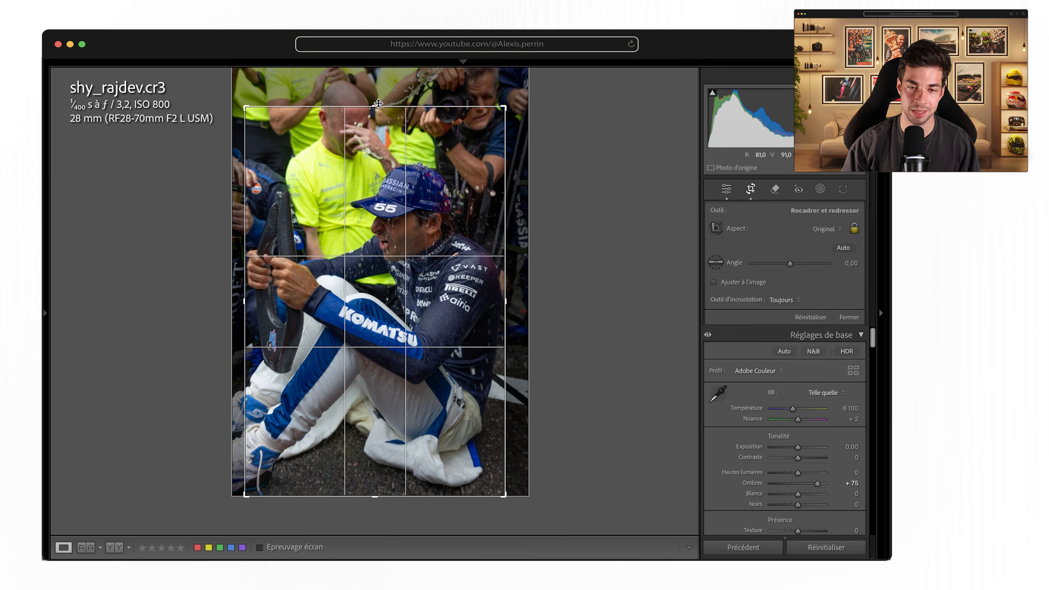
left_click_drag(370, 109, 371, 101)
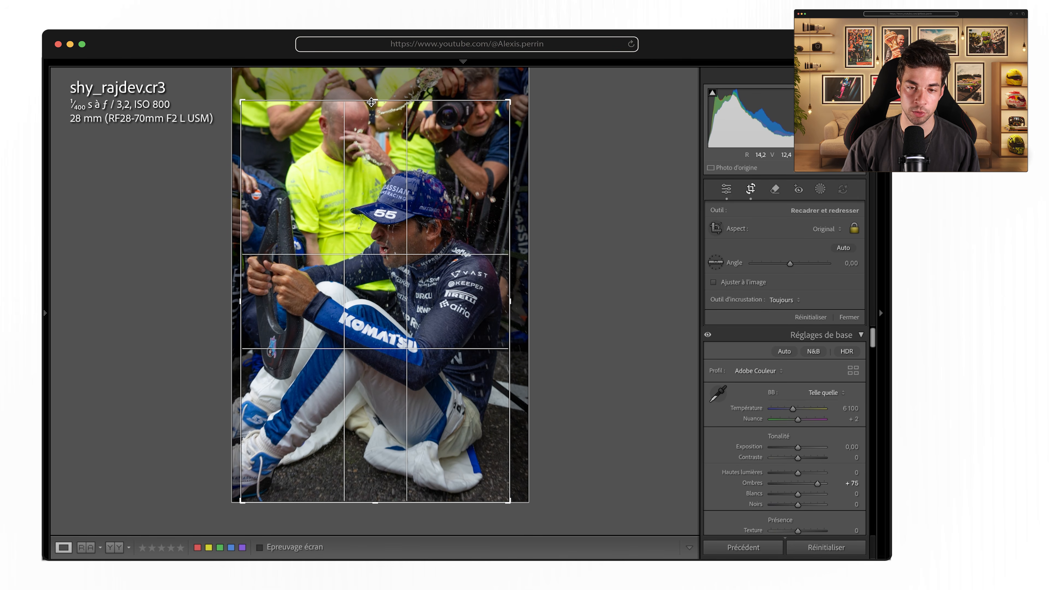
key("Return")
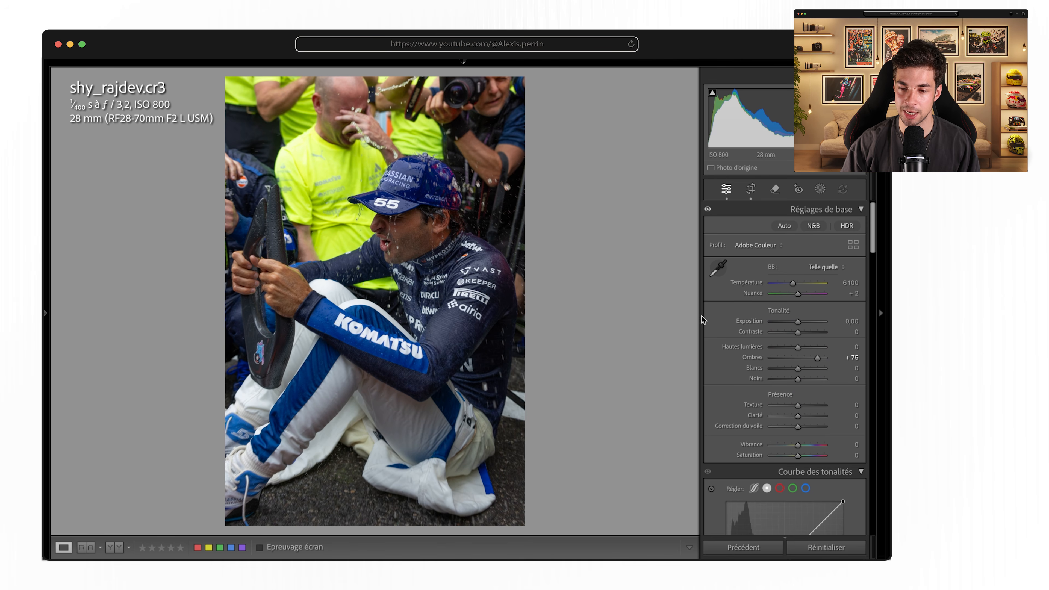
Step: Set the photo's highlights to +7, whites to +17, blacks to −19 and clarity to −20
mouse_move(799, 366)
left_mouse_down()
mouse_move(784, 365)
mouse_move(799, 366)
mouse_move(800, 347)
left_mouse_up()
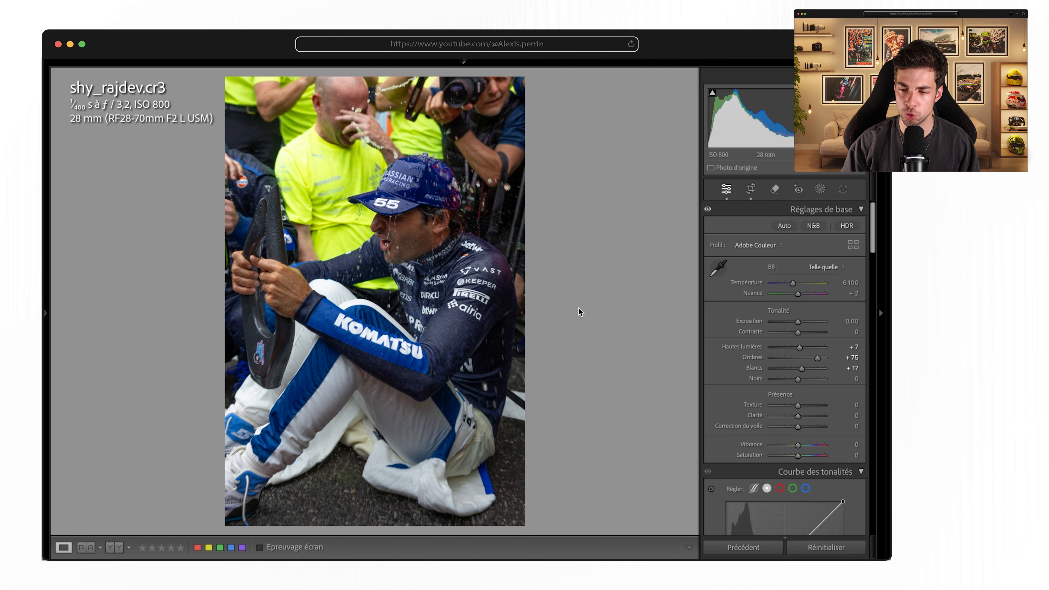
left_click_drag(799, 381, 796, 382)
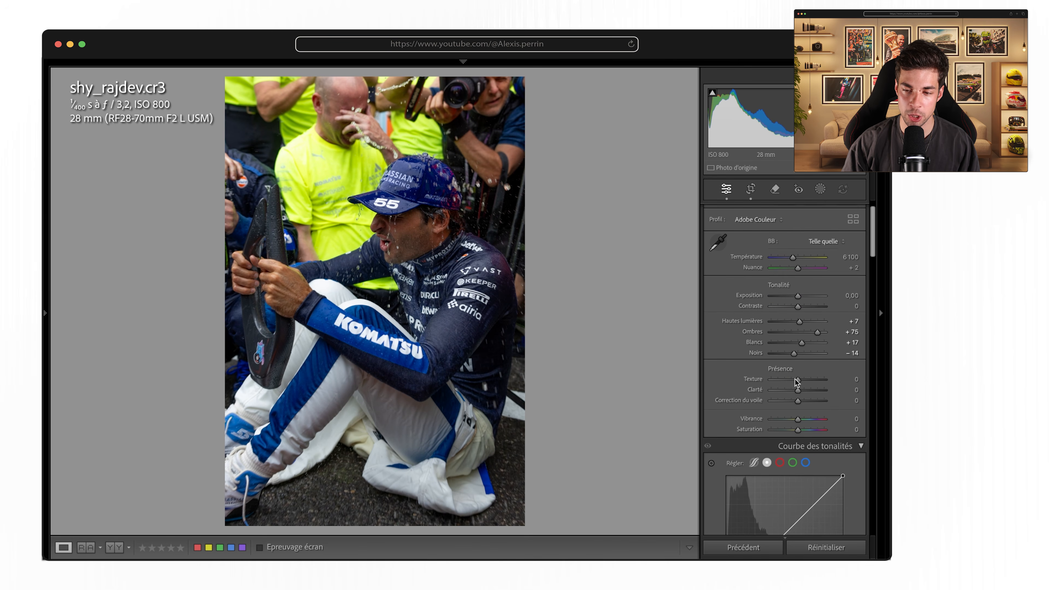
scroll(814, 372, "down", 2)
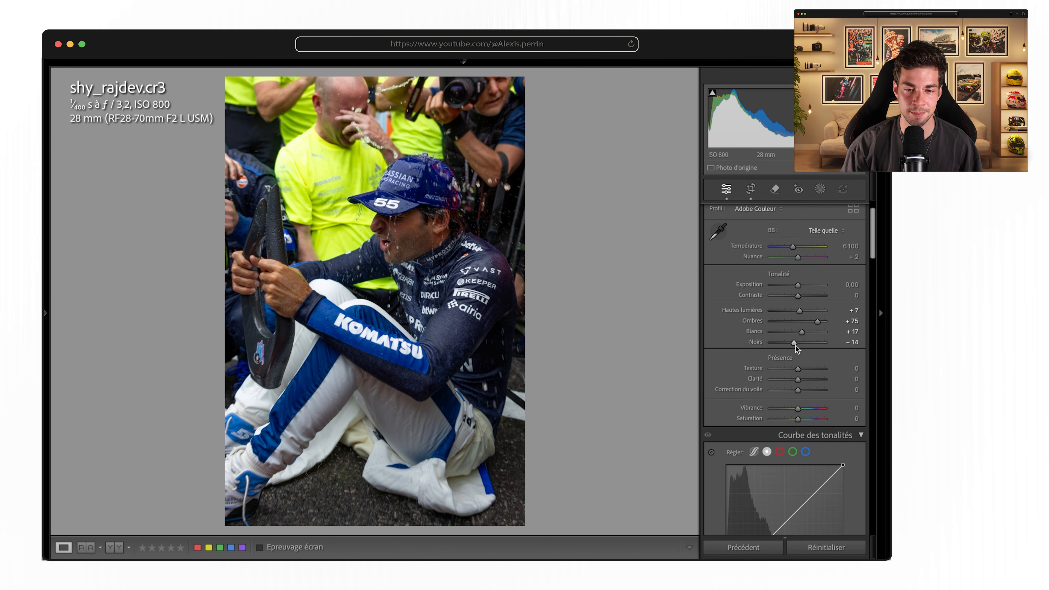
left_click_drag(796, 346, 795, 347)
scroll(803, 356, "down", 2)
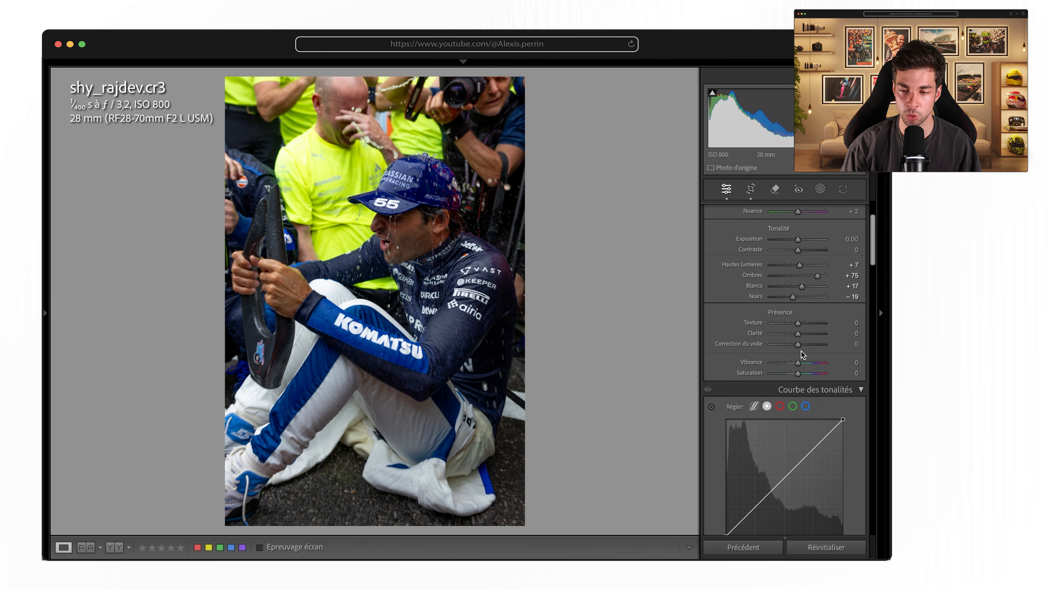
left_click_drag(797, 334, 794, 335)
scroll(794, 335, "down", 1)
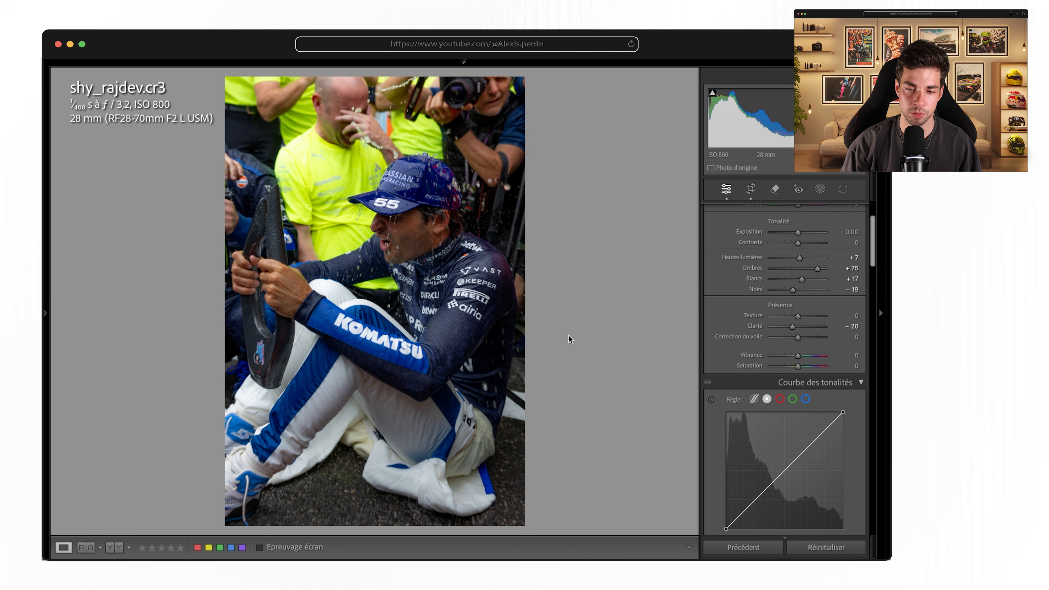
Step: Shape the tone curve with points at input 45/output 43, input 205/output 217 and input 75/output 89
scroll(727, 365, "down", 3)
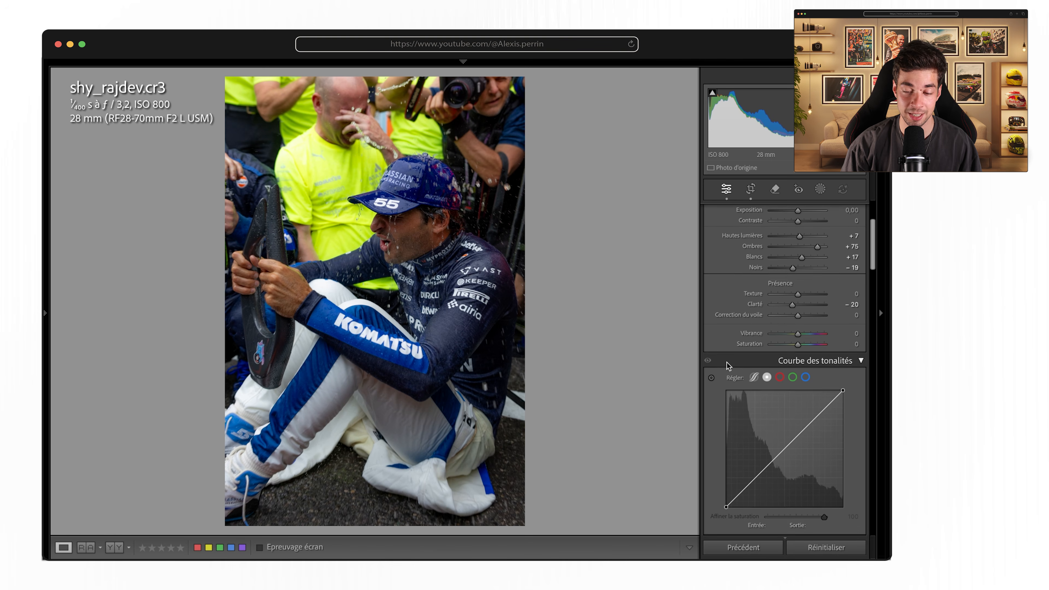
scroll(727, 364, "down", 10)
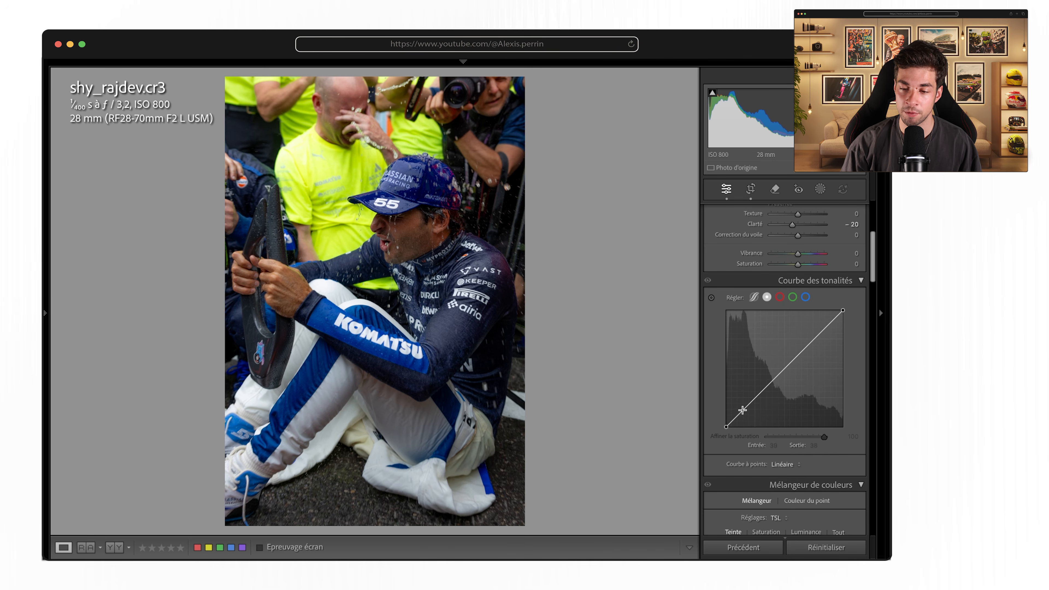
left_click_drag(743, 410, 747, 407)
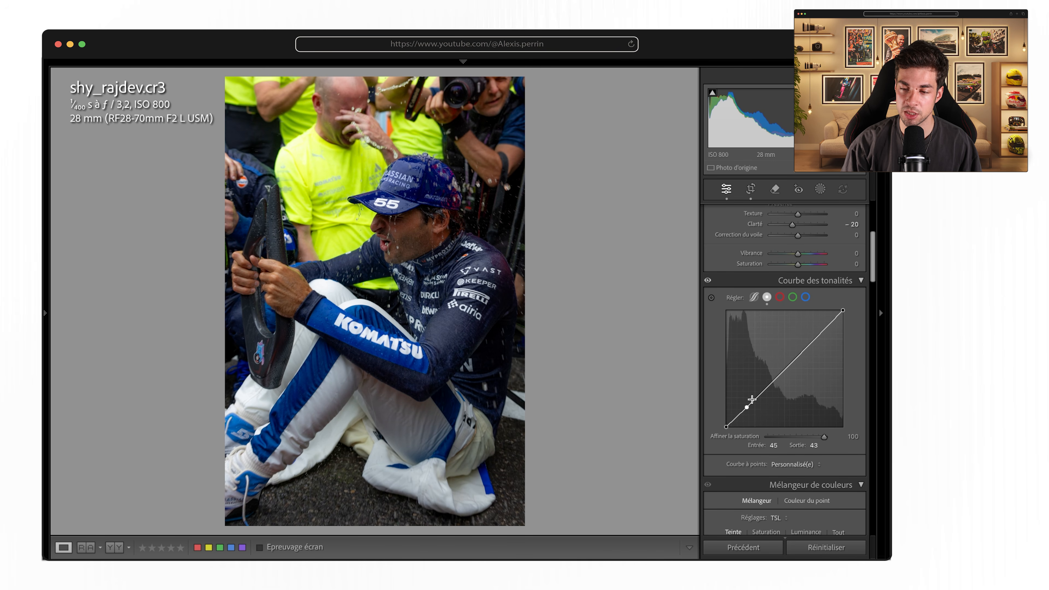
left_click_drag(820, 334, 821, 326)
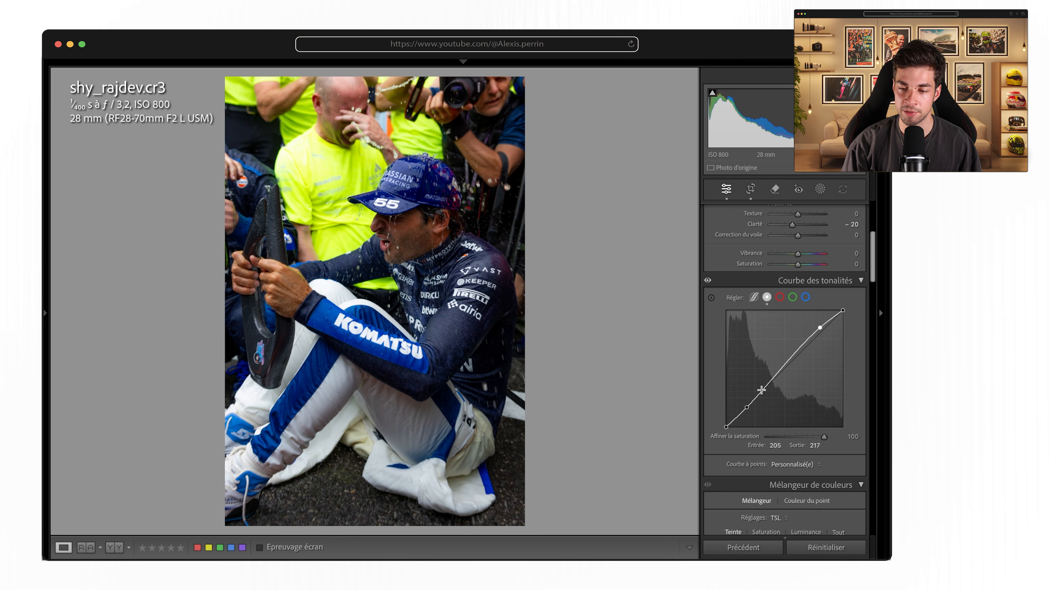
left_click_drag(761, 390, 759, 387)
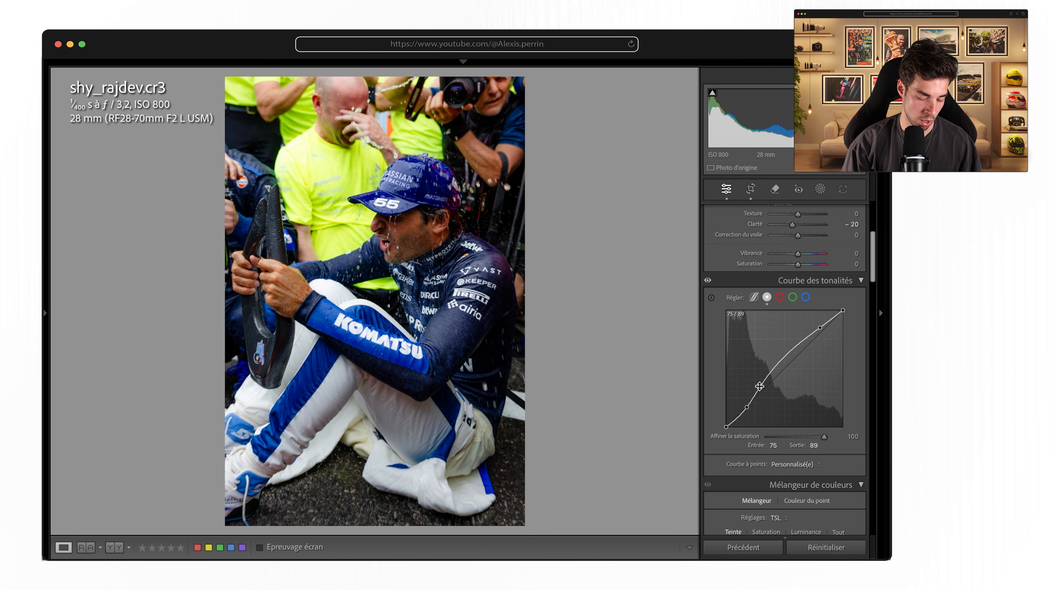
Step: Compare the edited driver photo with its unedited version by switching repeatedly between before and after
key("backslash")
key("backslash")
key("backslash")
key("backslash")
key("backslash")
key("backslash")
key("backslash")
key("backslash")
key("backslash")
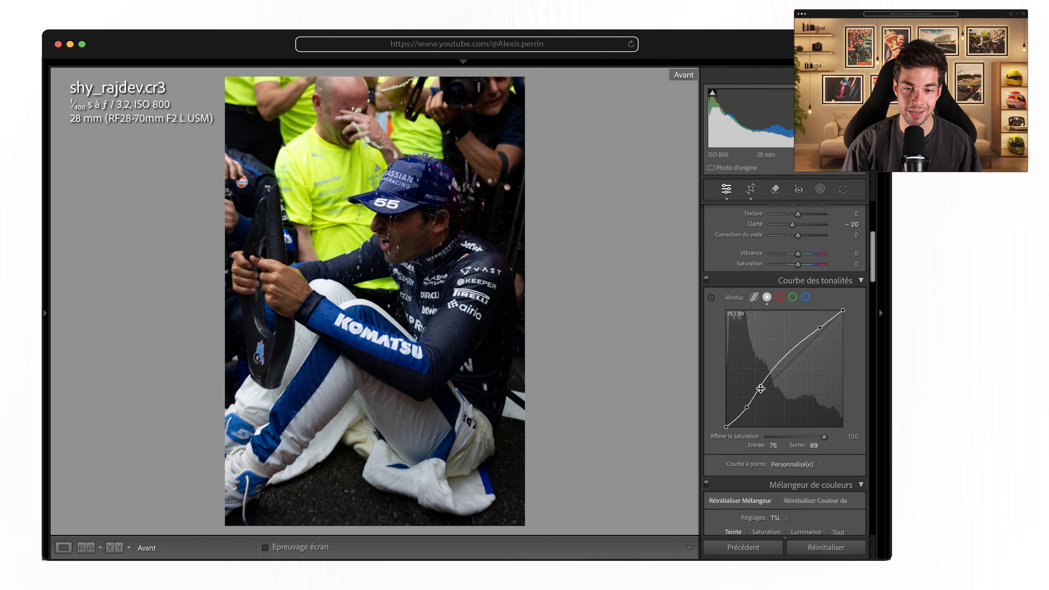
key("backslash")
key("backslash")
key("backslash")
key("backslash")
key("backslash")
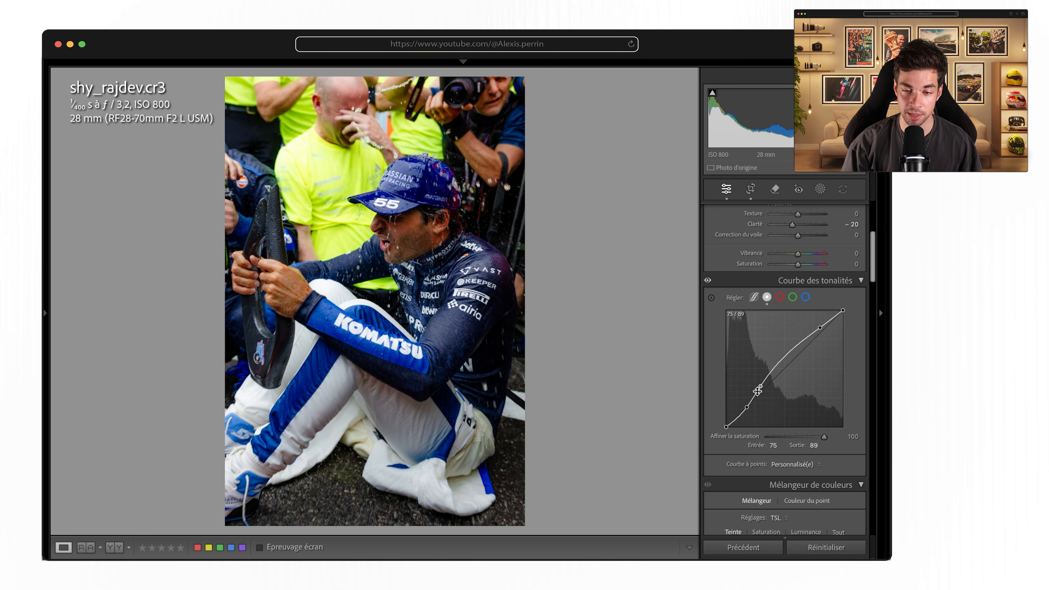
Step: Set the sharpening masking to 70
scroll(755, 424, "down", 10)
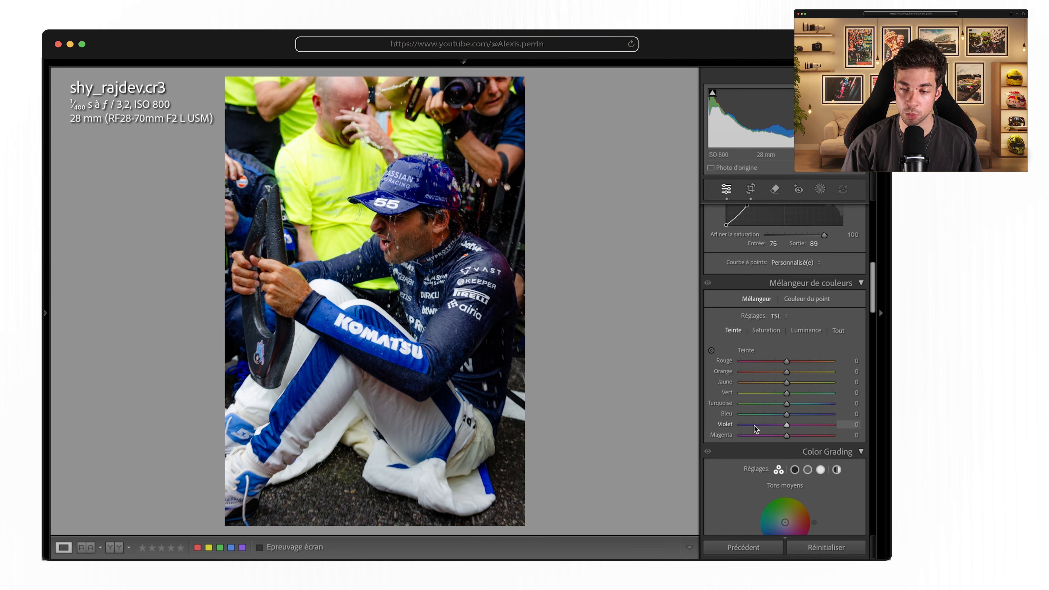
scroll(754, 428, "down", 10)
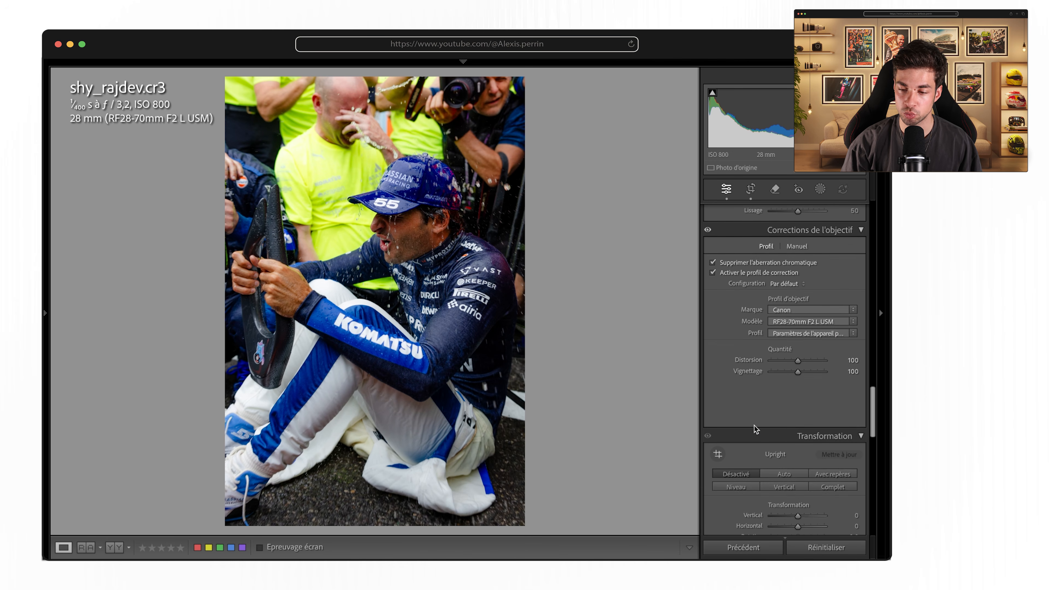
scroll(755, 430, "up", 10)
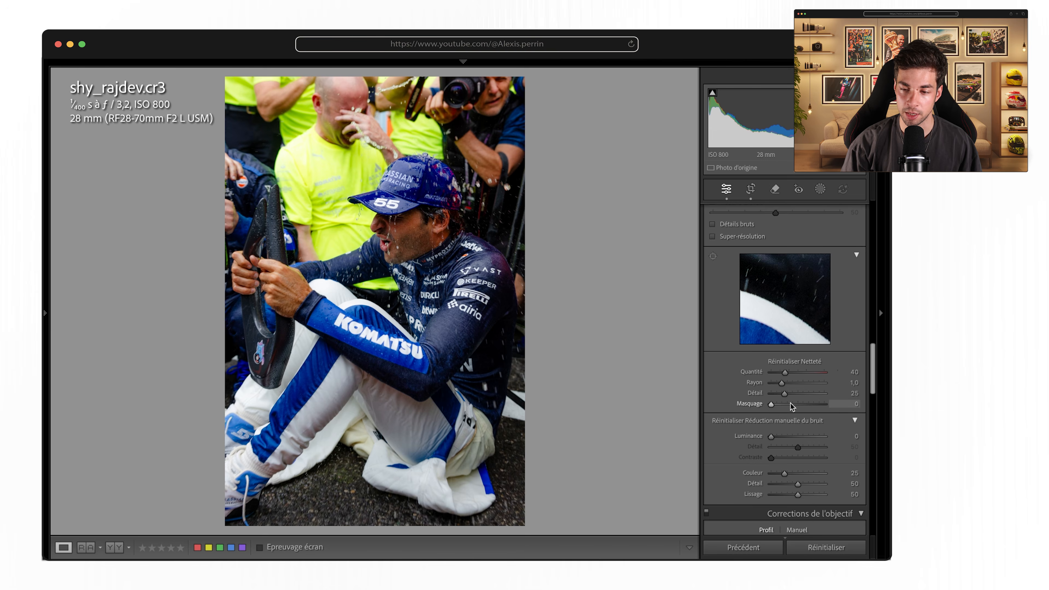
left_click_drag(791, 404, 812, 406)
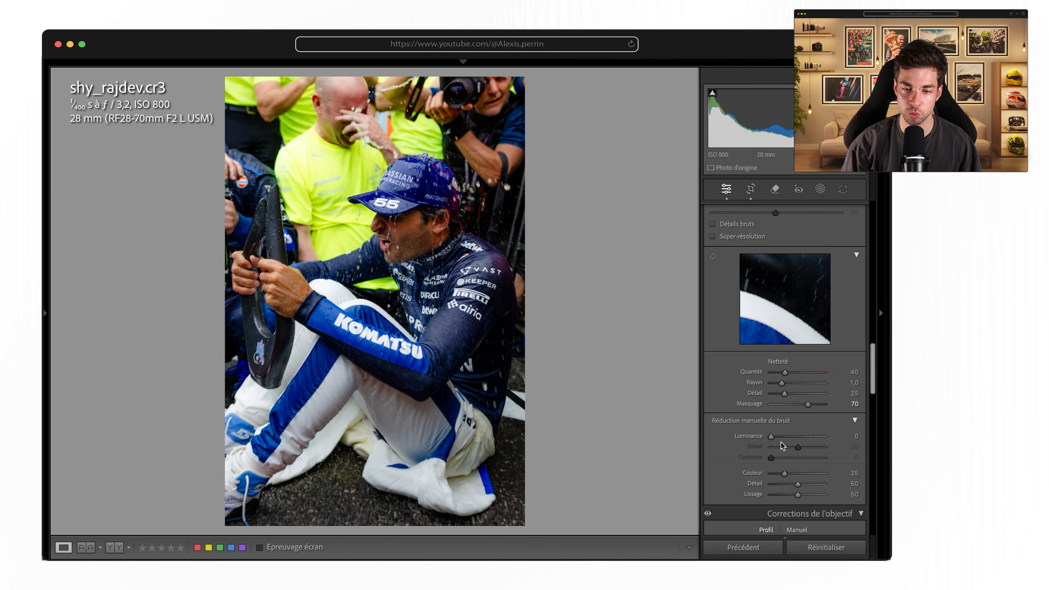
Step: Calibrate the colours with blue primary hue −11 and saturation +10, and green primary saturation −19
scroll(782, 443, "down", 10)
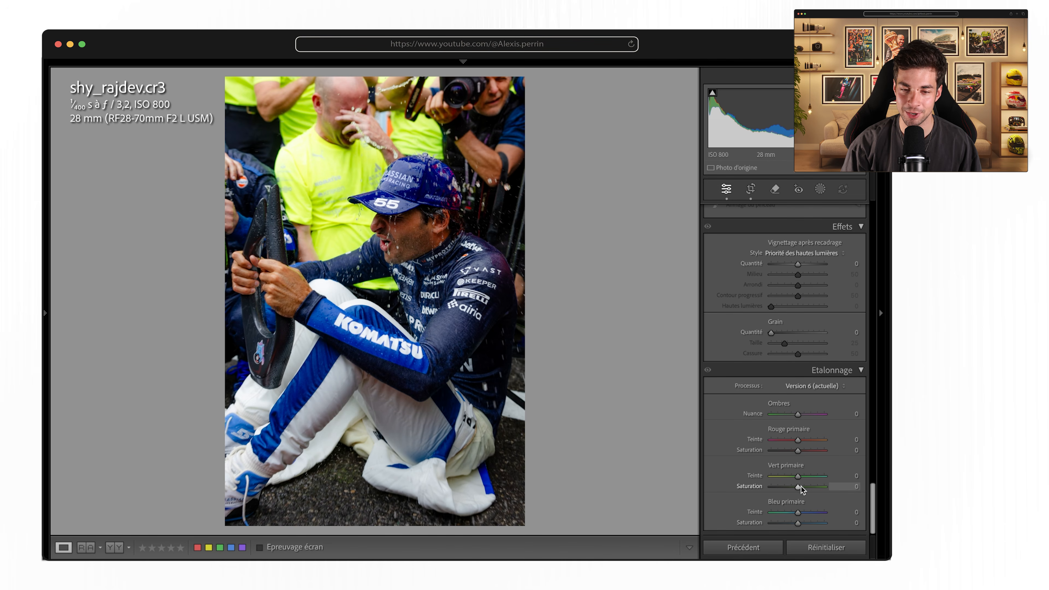
left_click_drag(798, 513, 802, 523)
mouse_move(796, 476)
left_mouse_down()
mouse_move(792, 487)
mouse_move(760, 487)
mouse_move(779, 484)
left_mouse_up()
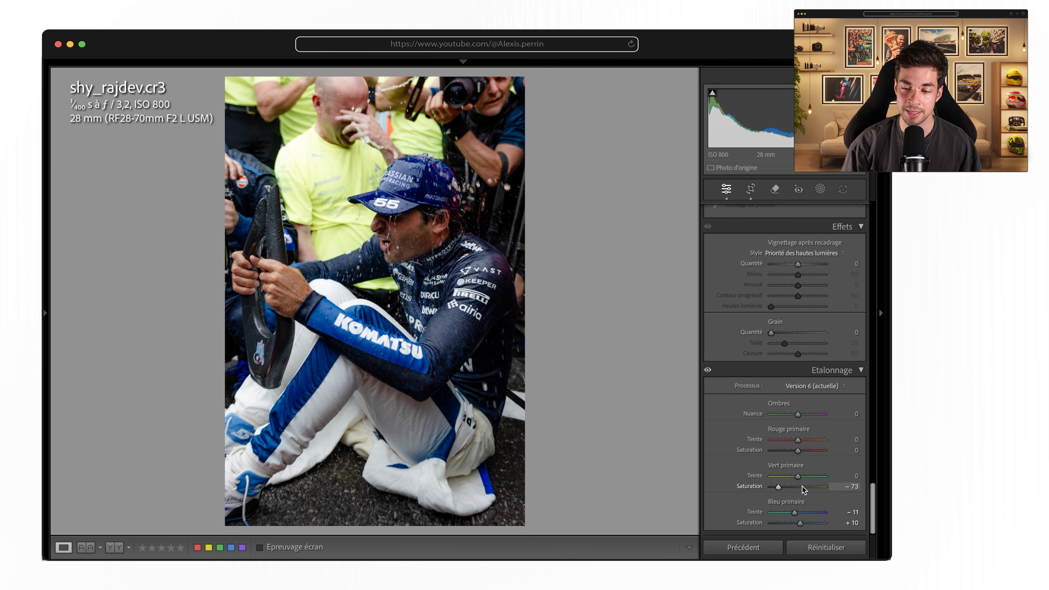
left_click_drag(781, 487, 779, 489)
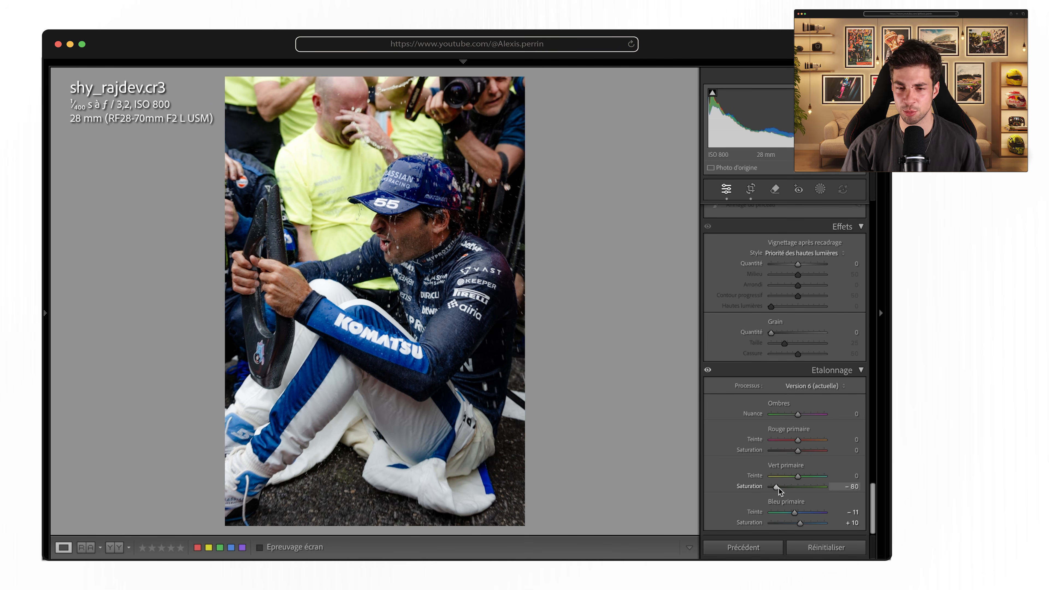
mouse_move(783, 488)
left_mouse_down()
mouse_move(762, 488)
mouse_move(776, 487)
left_mouse_up()
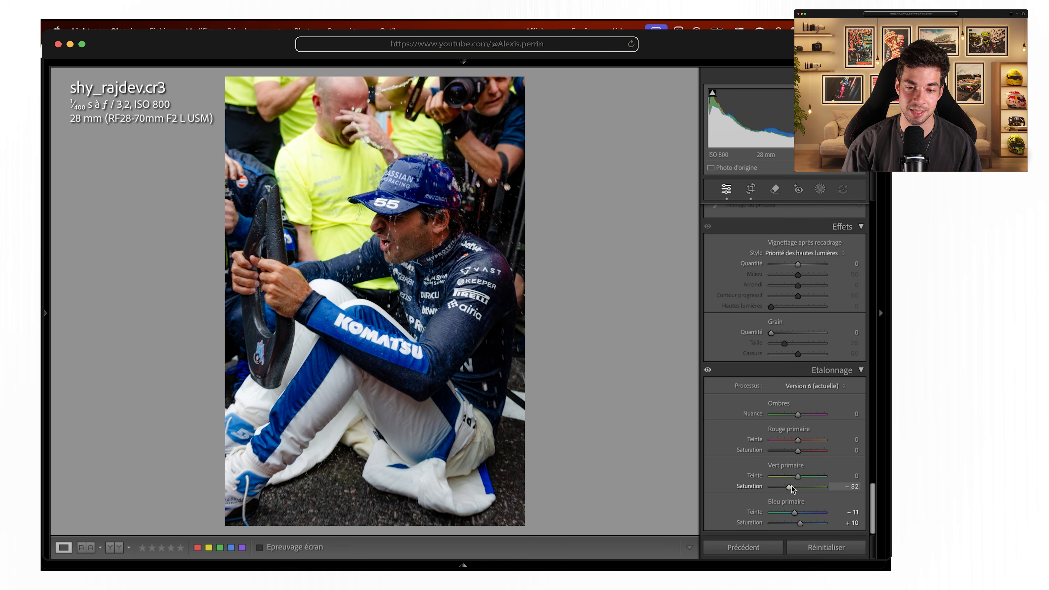
left_click_drag(749, 489, 782, 488)
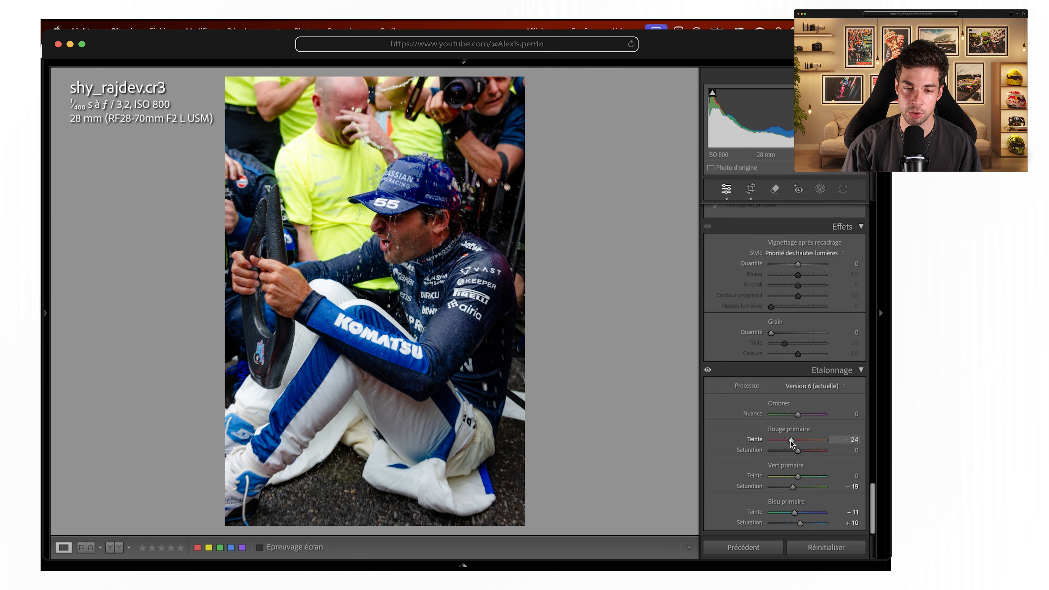
Step: Try a red primary hue of −24 and a saturation of −100, and undo the saturation change
left_click_drag(788, 440, 790, 441)
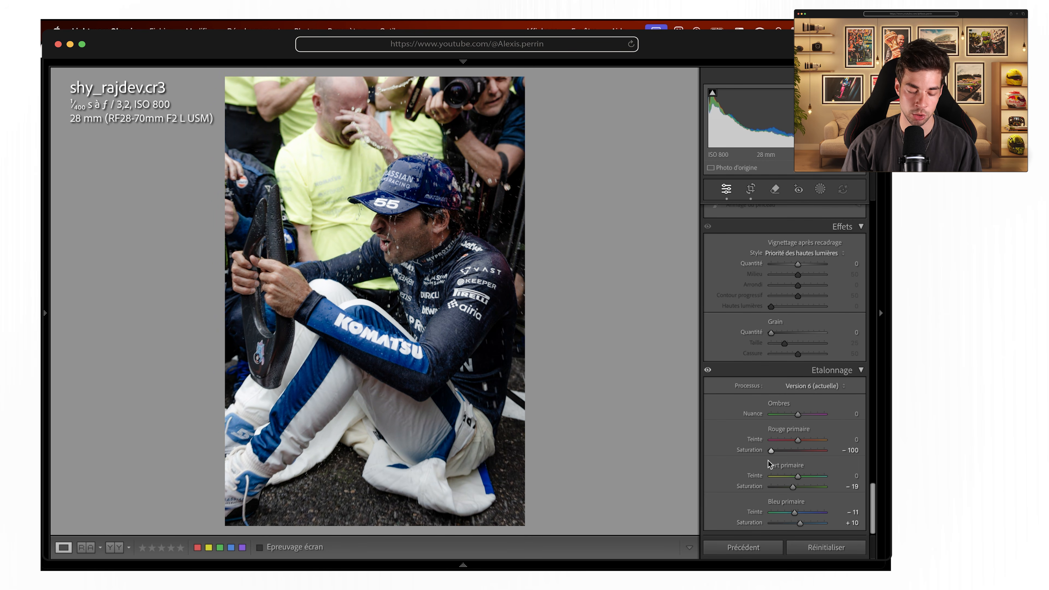
key("super+z")
scroll(759, 348, "up", 15)
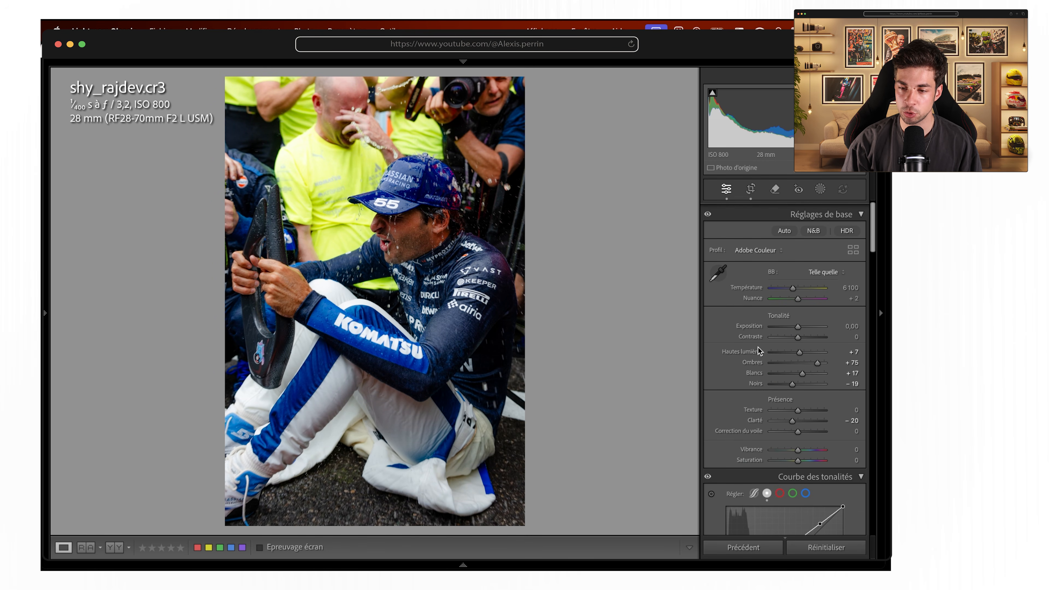
Step: Set the colour mixer saturation to −14 for yellow, −41 for green and +18 for blue
scroll(760, 349, "down", 4)
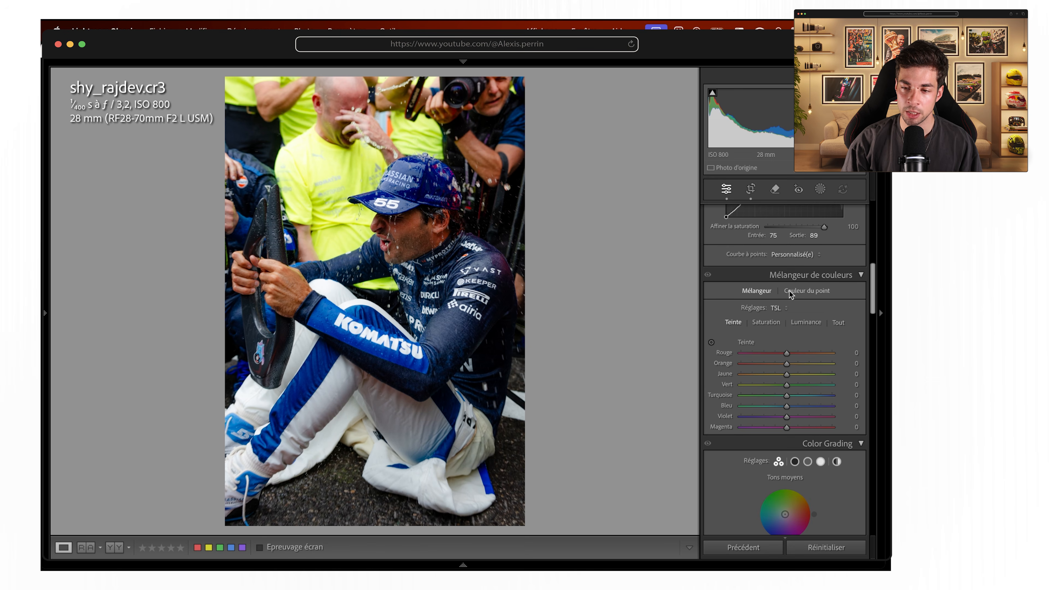
left_click(760, 320)
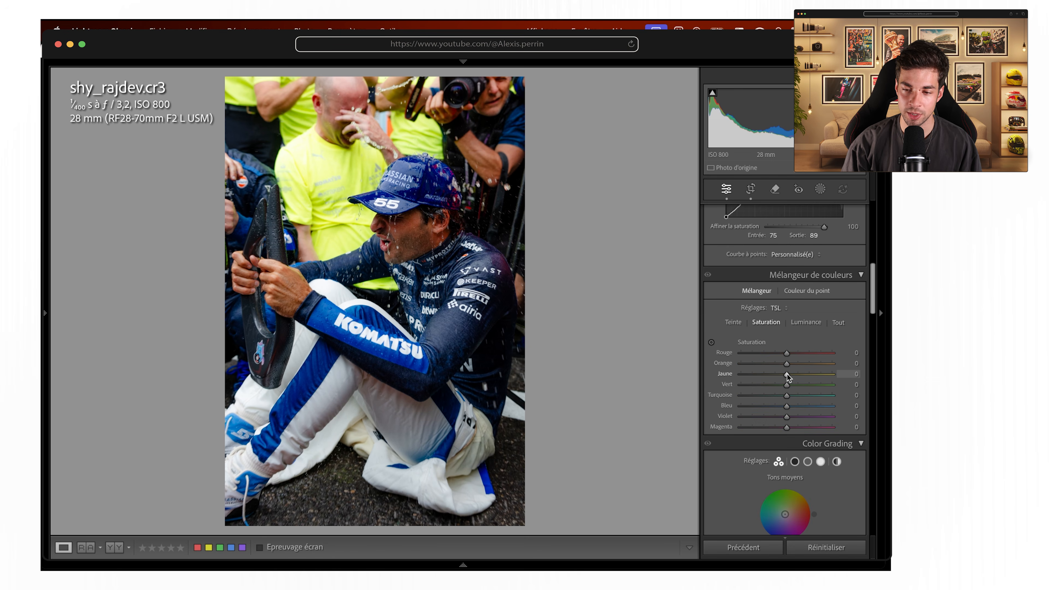
mouse_move(787, 375)
left_mouse_down()
mouse_move(741, 375)
mouse_move(783, 374)
mouse_move(786, 386)
left_mouse_up()
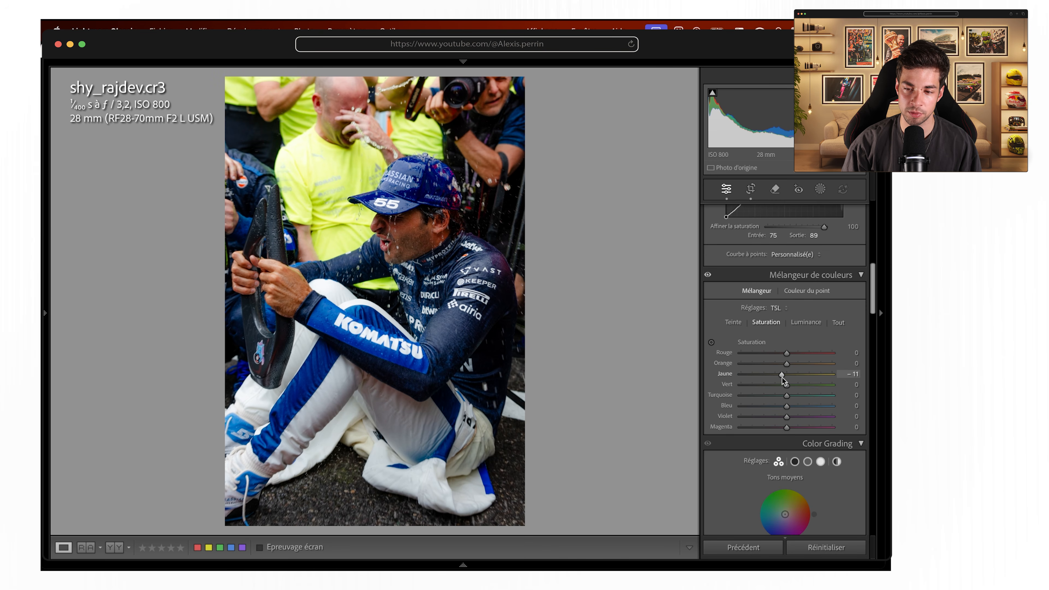
double_click(782, 375)
left_click(711, 343)
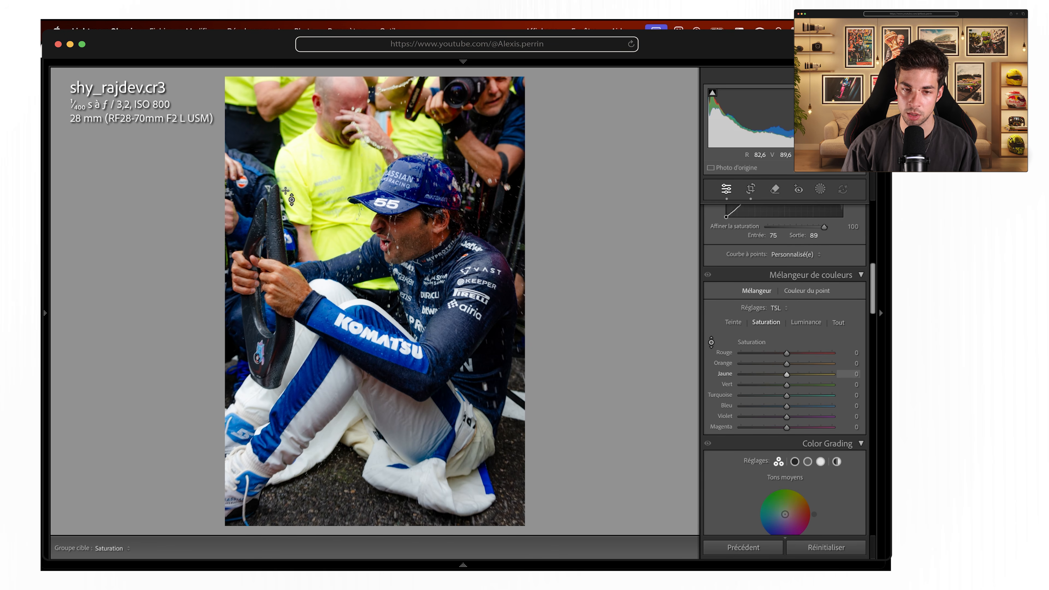
left_click_drag(774, 384, 739, 375)
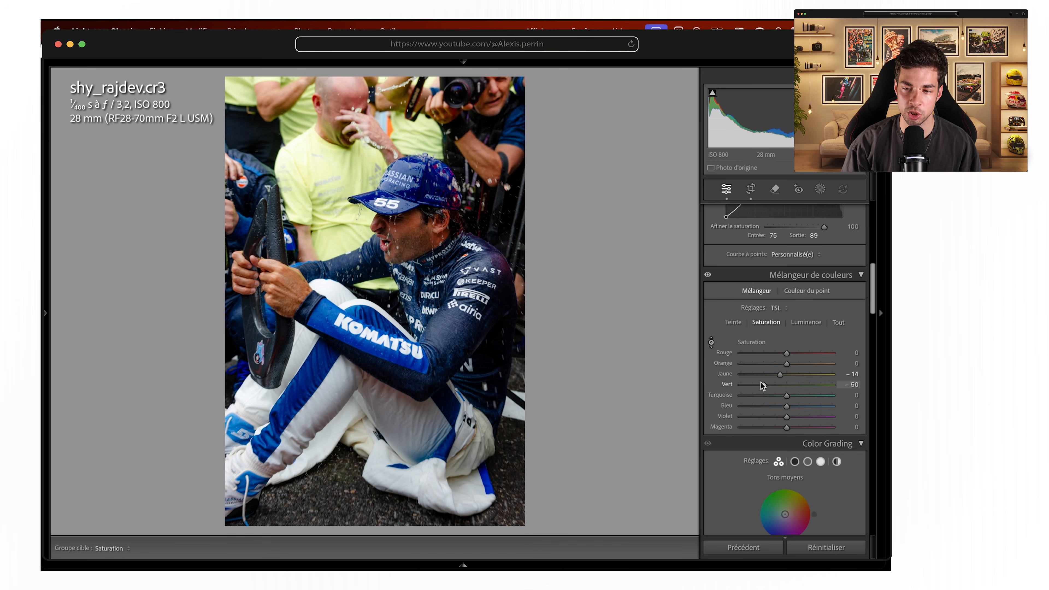
left_click_drag(768, 384, 767, 384)
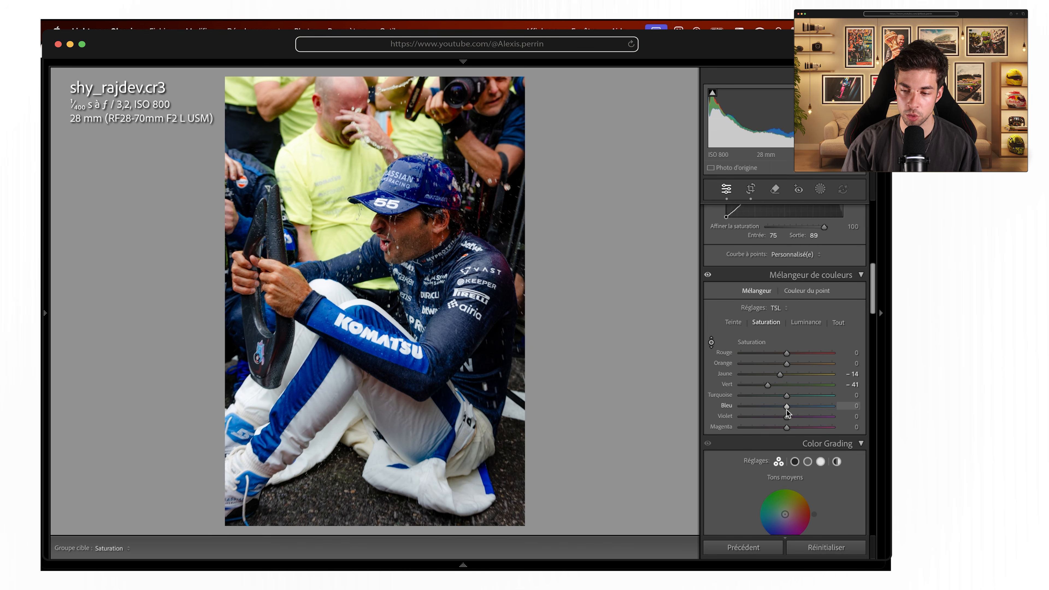
left_click_drag(795, 407, 793, 408)
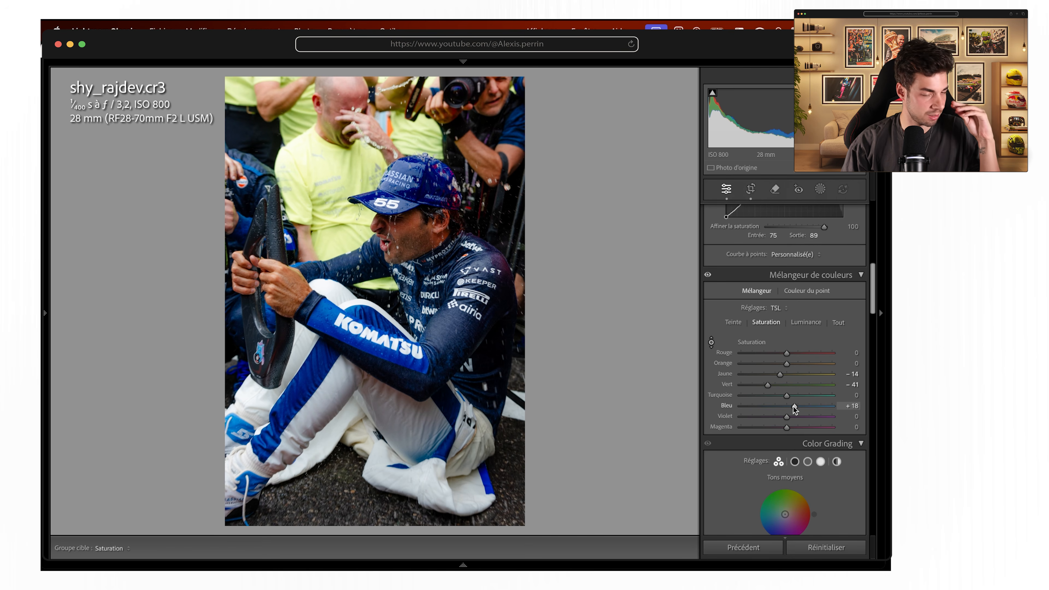
left_click(820, 189)
left_click(733, 292)
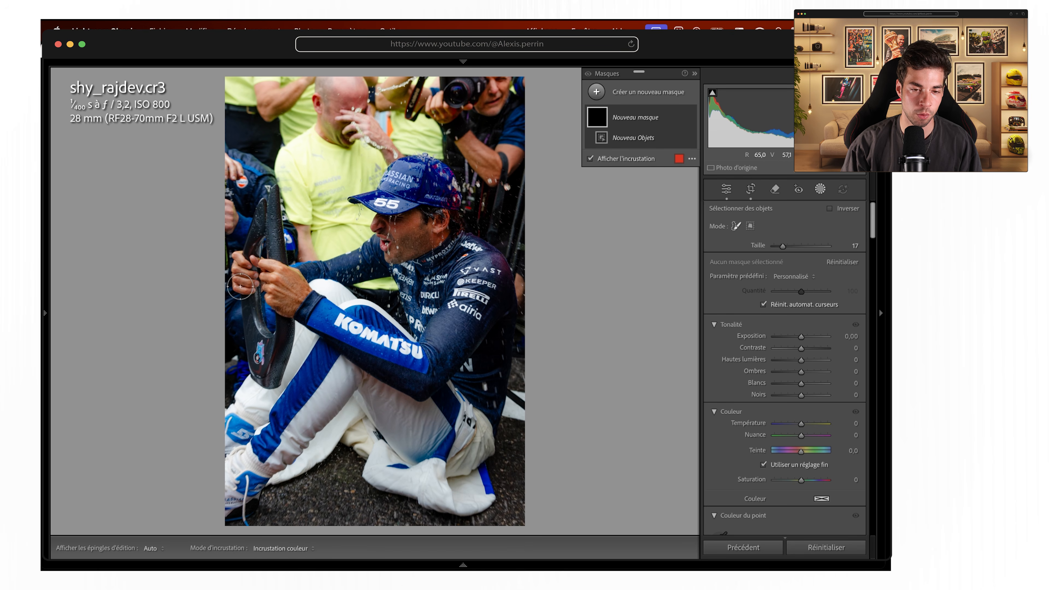
scroll(242, 283, "down", 5)
mouse_move(242, 282)
left_mouse_down()
mouse_move(256, 201)
mouse_move(275, 219)
mouse_move(280, 284)
mouse_move(358, 265)
mouse_move(377, 239)
mouse_move(371, 204)
mouse_move(396, 182)
mouse_move(432, 174)
mouse_move(486, 254)
left_mouse_up()
mouse_move(494, 363)
left_mouse_down()
mouse_move(468, 505)
mouse_move(410, 501)
mouse_move(334, 443)
mouse_move(266, 474)
mouse_move(250, 502)
mouse_move(219, 510)
mouse_move(232, 416)
mouse_move(254, 379)
mouse_move(246, 274)
left_mouse_up()
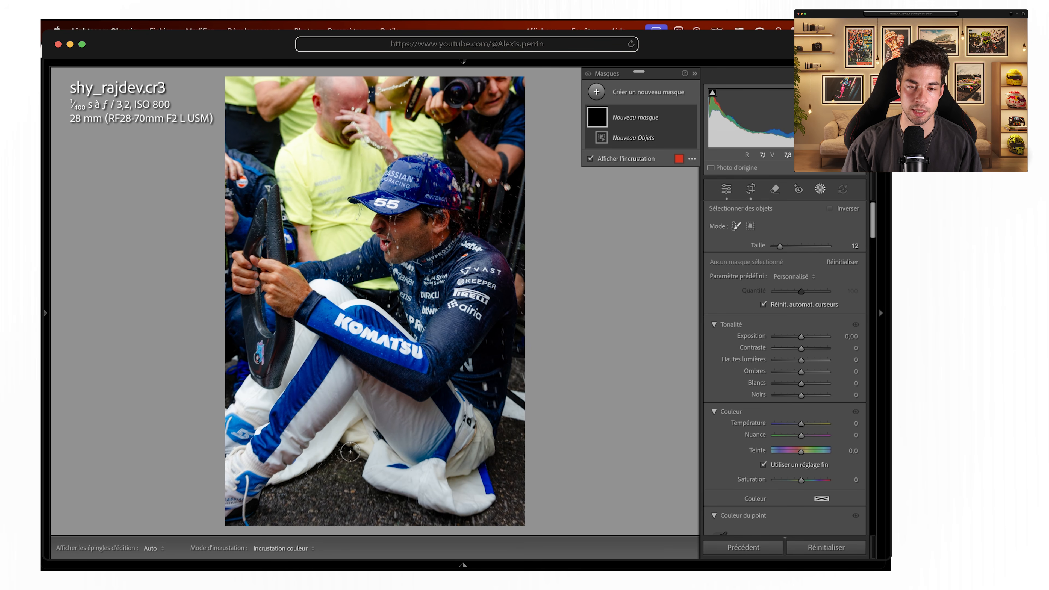
left_click(466, 243)
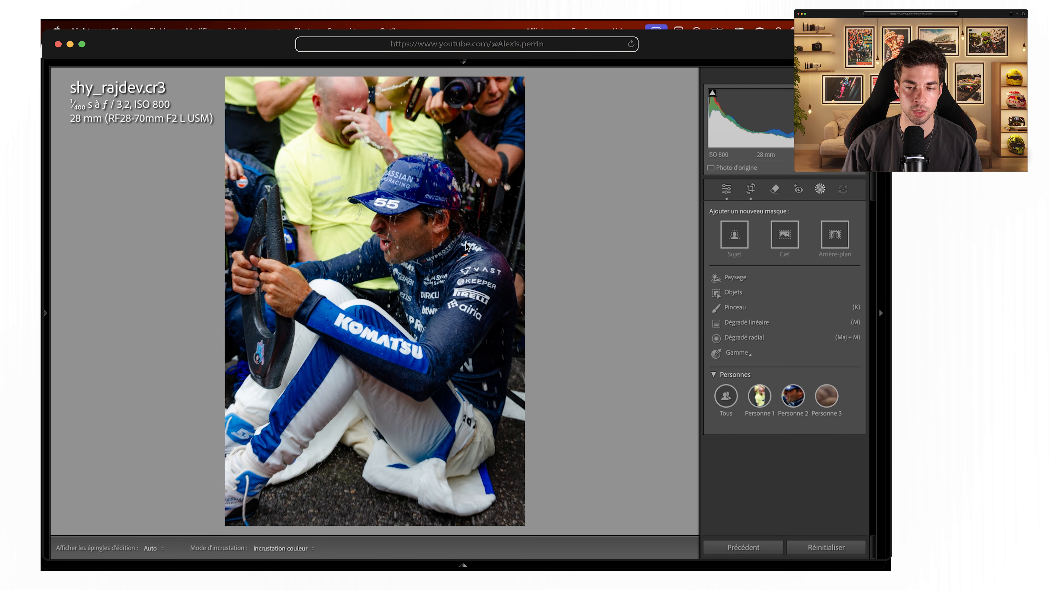
Step: Create a subject mask and subtract the people behind the seated driver with a brush of size 8 and 6
left_click(735, 237)
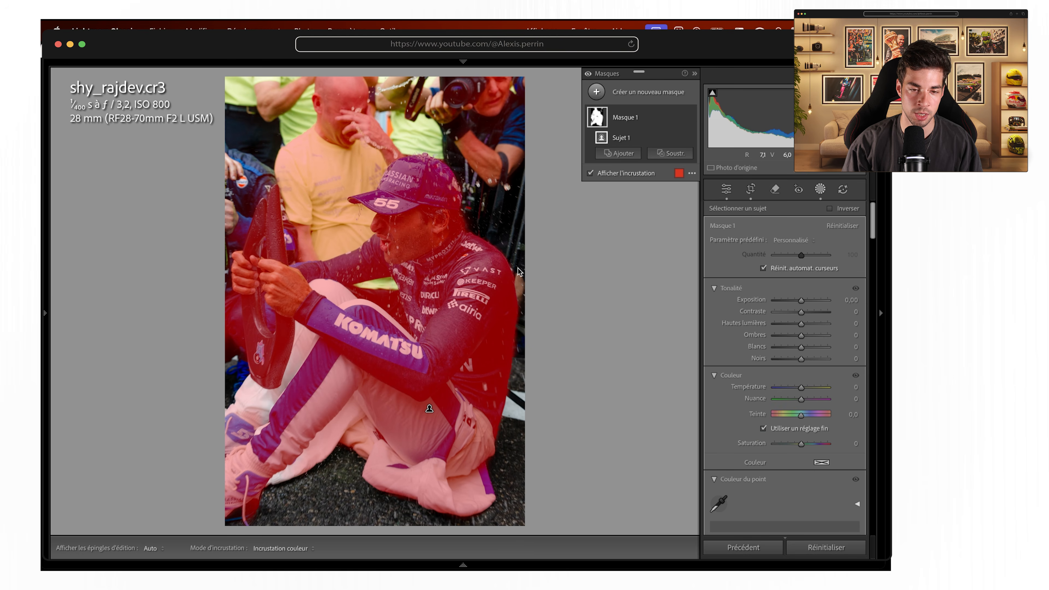
left_click(663, 158)
left_click(698, 284)
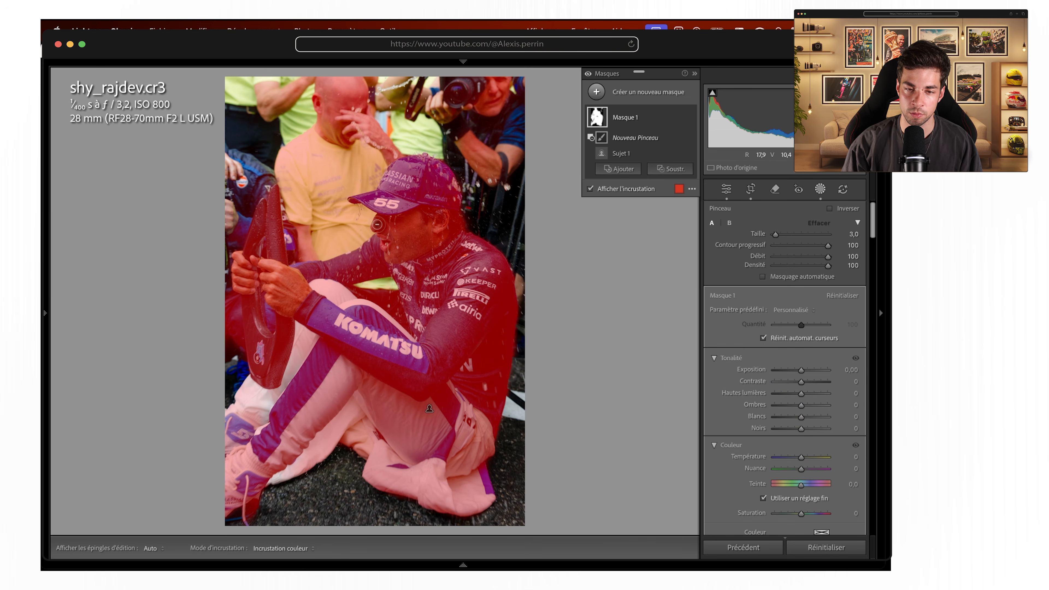
key("h")
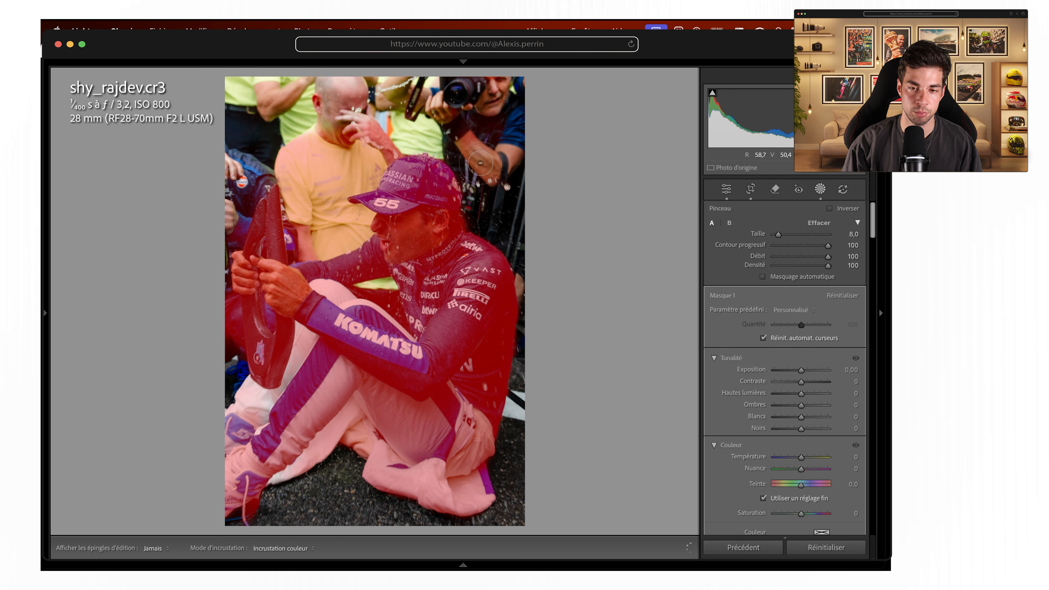
mouse_move(374, 132)
left_mouse_down()
mouse_move(372, 159)
mouse_move(363, 162)
mouse_move(349, 130)
mouse_move(360, 110)
mouse_move(343, 102)
mouse_move(282, 188)
mouse_move(304, 156)
mouse_move(301, 211)
mouse_move(314, 240)
mouse_move(306, 247)
mouse_move(348, 231)
mouse_move(331, 141)
mouse_move(351, 126)
mouse_move(362, 156)
mouse_move(313, 214)
mouse_move(316, 237)
mouse_move(336, 186)
mouse_move(366, 164)
mouse_move(366, 173)
mouse_move(387, 156)
left_mouse_up()
scroll(365, 173, "down", 4)
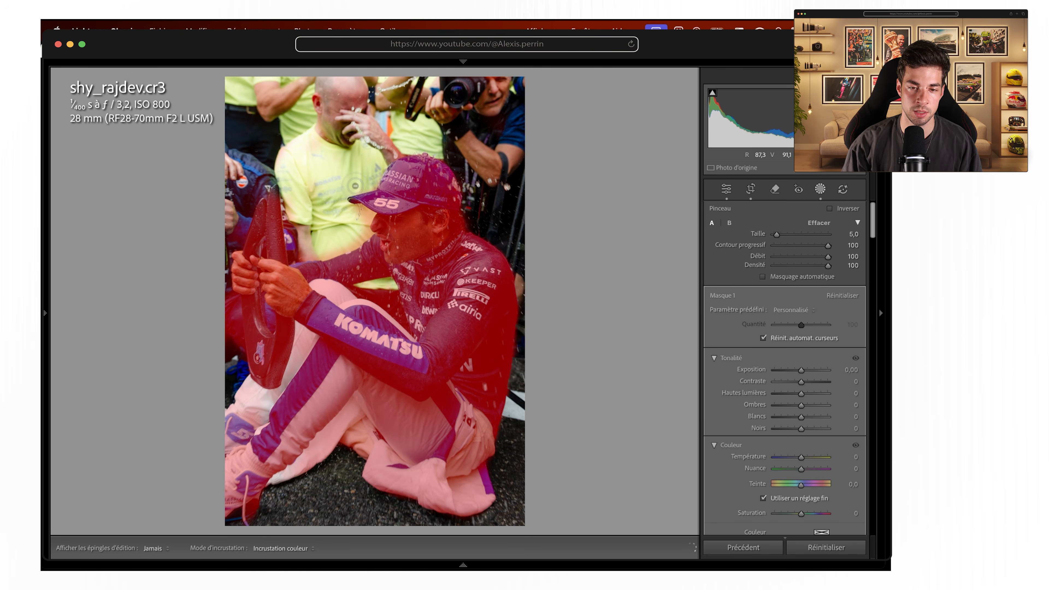
mouse_move(354, 229)
left_mouse_down()
mouse_move(302, 252)
mouse_move(347, 248)
left_mouse_up()
mouse_move(233, 352)
left_mouse_down()
mouse_move(220, 284)
mouse_move(232, 333)
mouse_move(231, 298)
mouse_move(227, 346)
mouse_move(224, 312)
mouse_move(261, 316)
left_mouse_up()
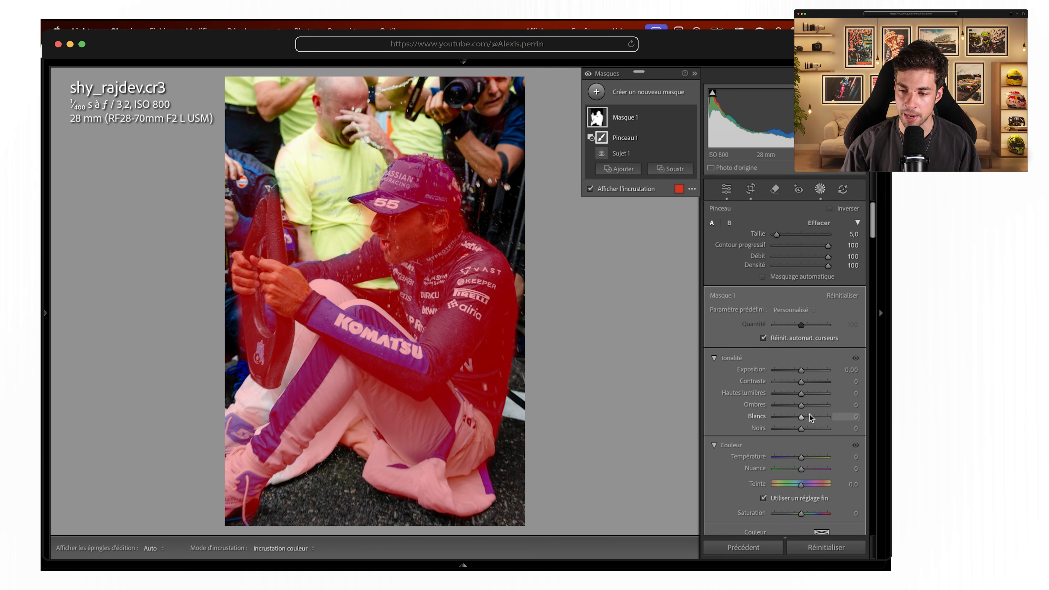
Step: Adjust the driver mask with shadows 33, blacks −8 and clarity 8
left_click_drag(801, 406, 795, 432)
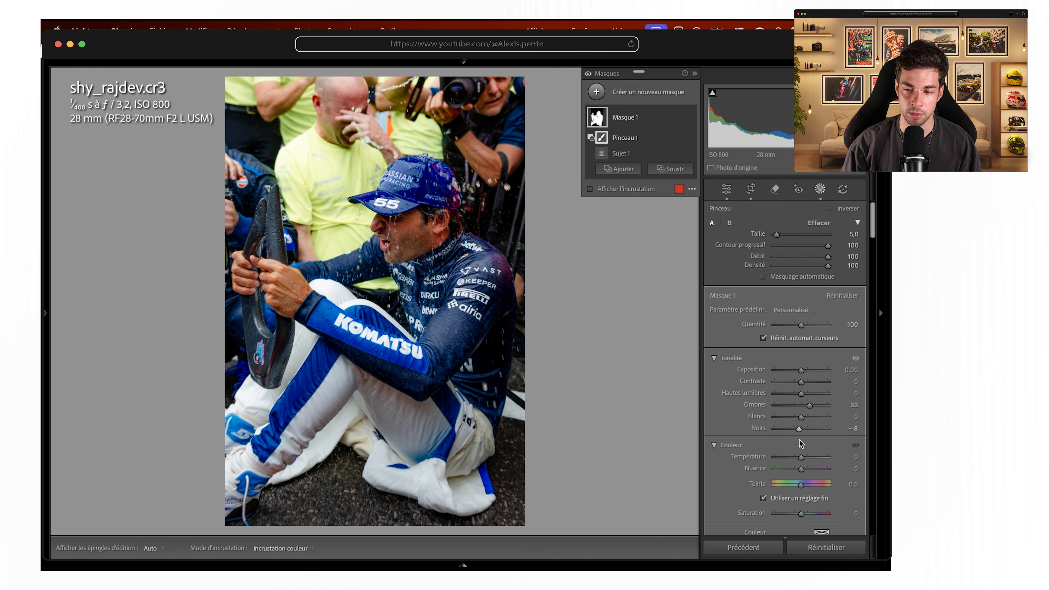
scroll(798, 449, "down", 3)
scroll(799, 450, "down", 8)
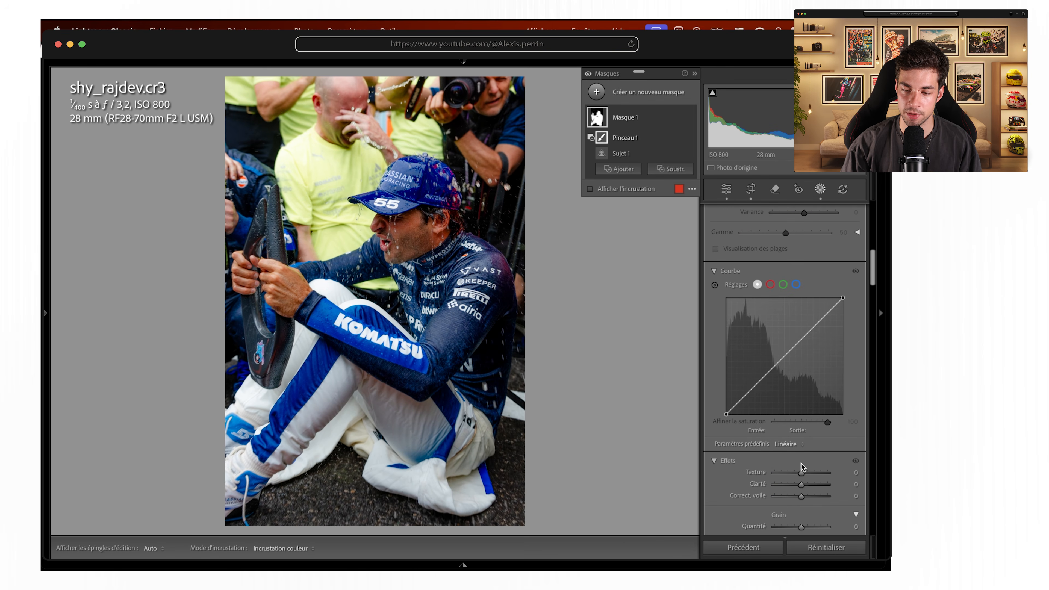
left_click_drag(801, 485, 803, 482)
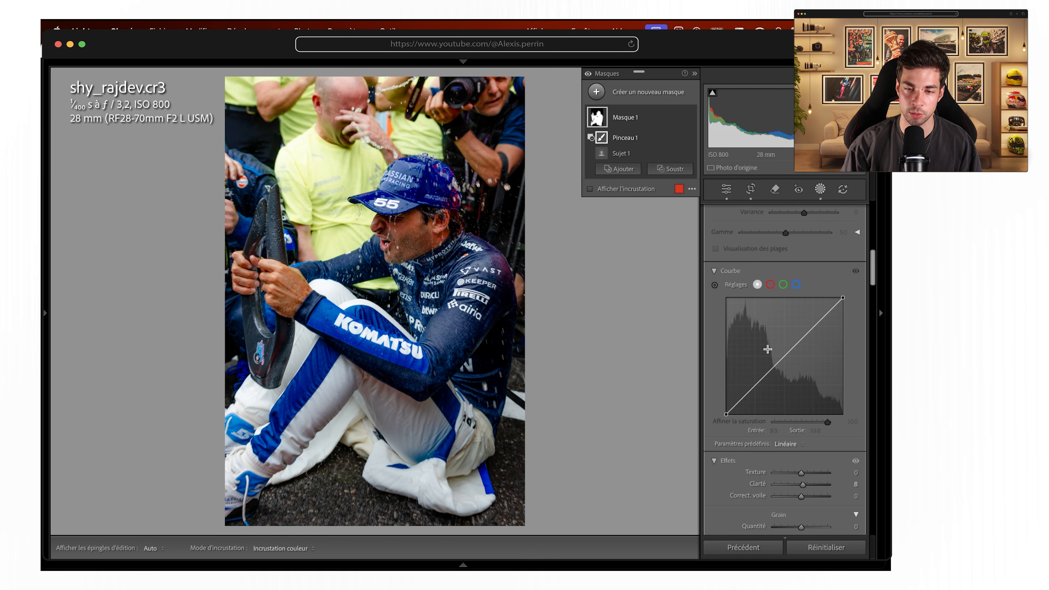
Step: Duplicate and invert the driver mask, and lower the exposure of the inverted mask to −0.63
right_click(599, 126)
mouse_move(647, 178)
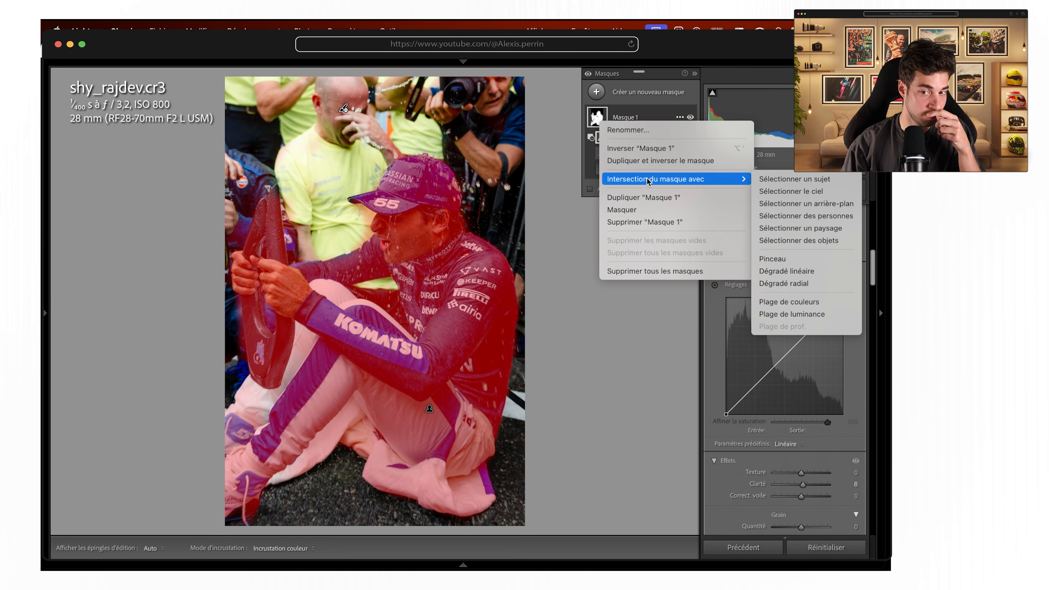
left_click(657, 163)
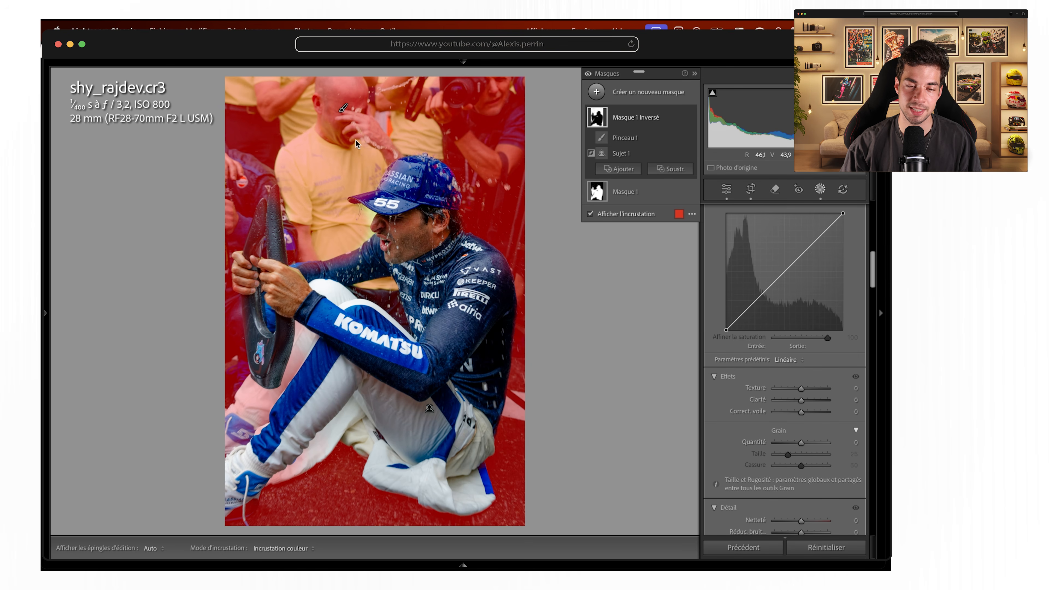
scroll(787, 256, "up", 10)
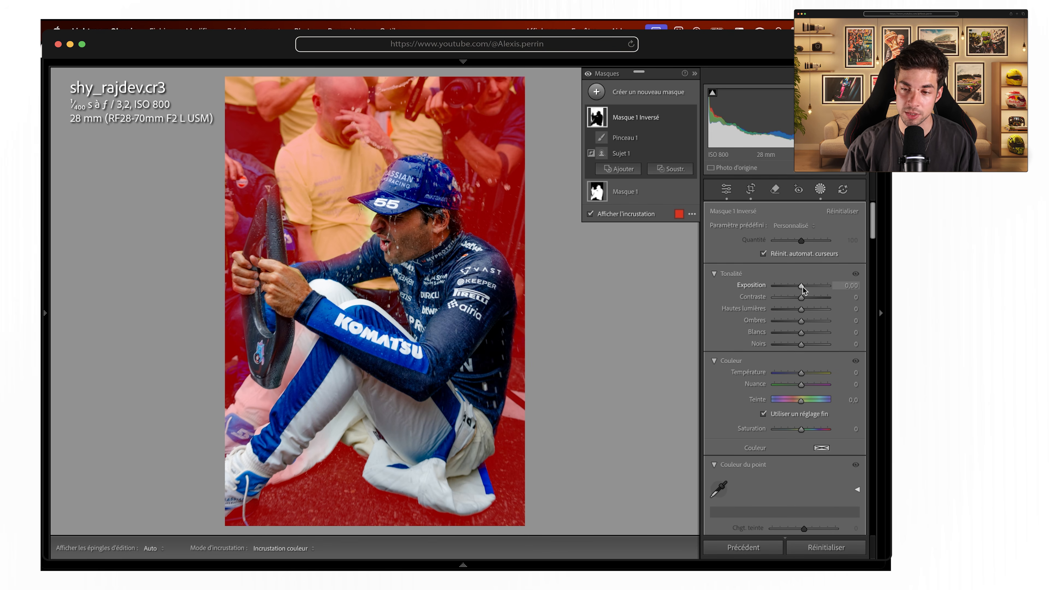
left_click_drag(804, 287, 797, 288)
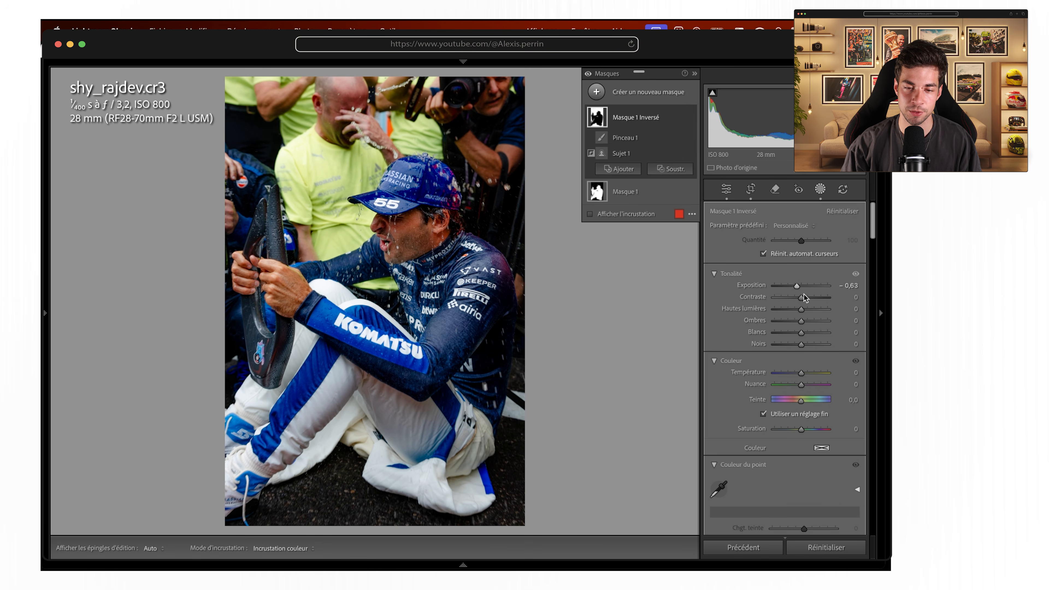
left_click(821, 190)
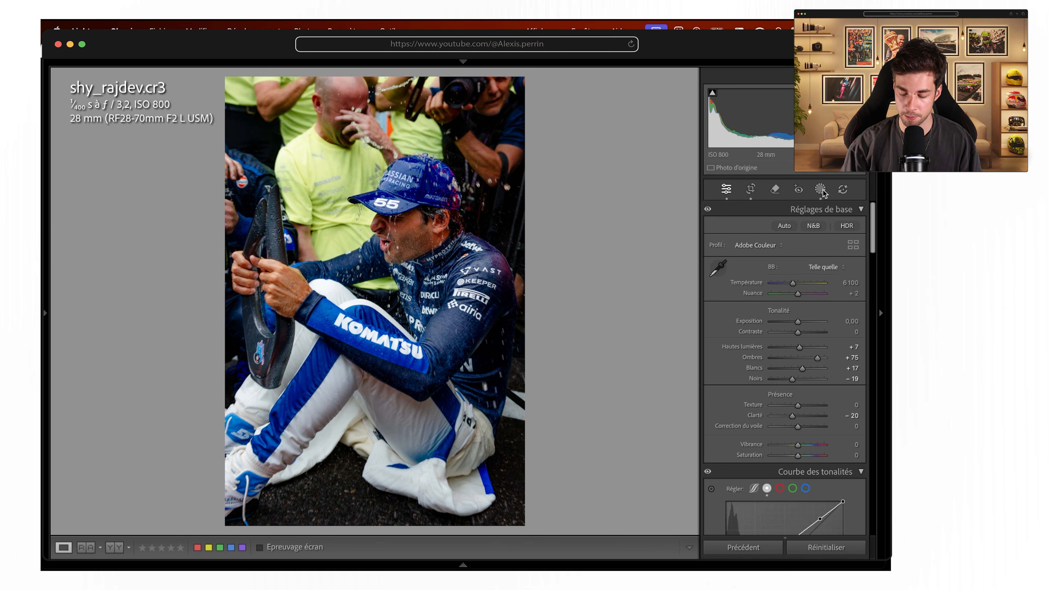
Step: Add a linear gradient mask falling off from the photo's left side towards its right, with exposure 0.63 and blacks −19
key("m")
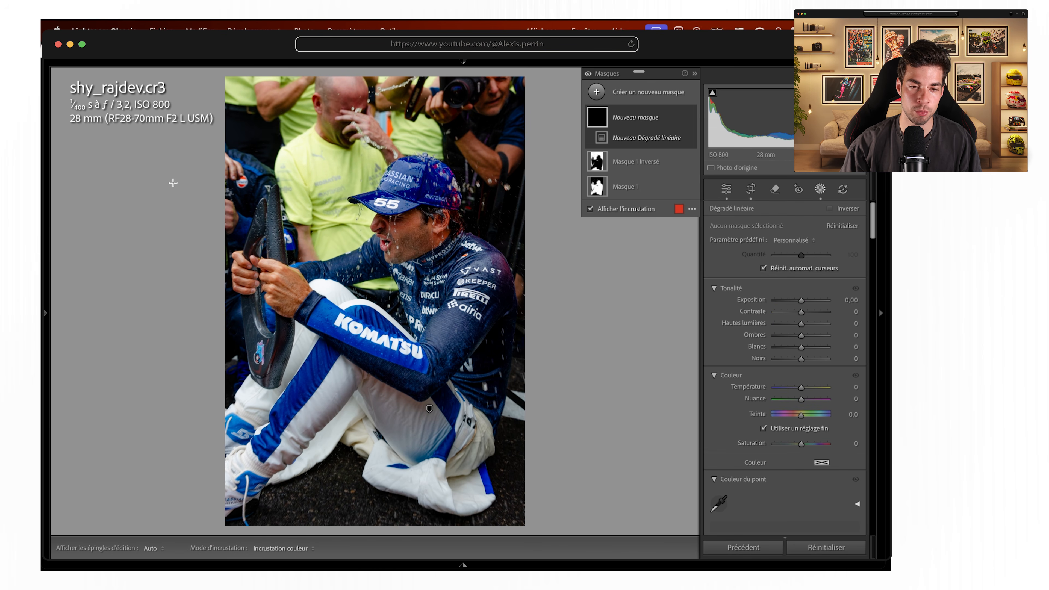
left_click_drag(173, 183, 615, 322)
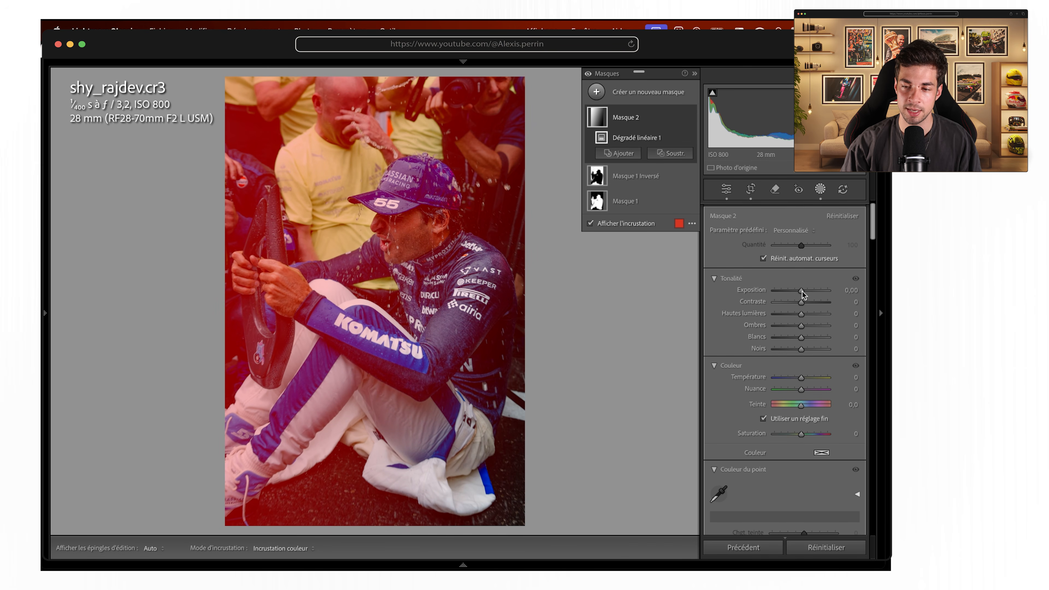
left_click_drag(803, 292, 807, 291)
left_click_drag(803, 338, 798, 338)
Step: Compare the masked edit of the driver photo with the unedited version
key("backslash")
key("backslash")
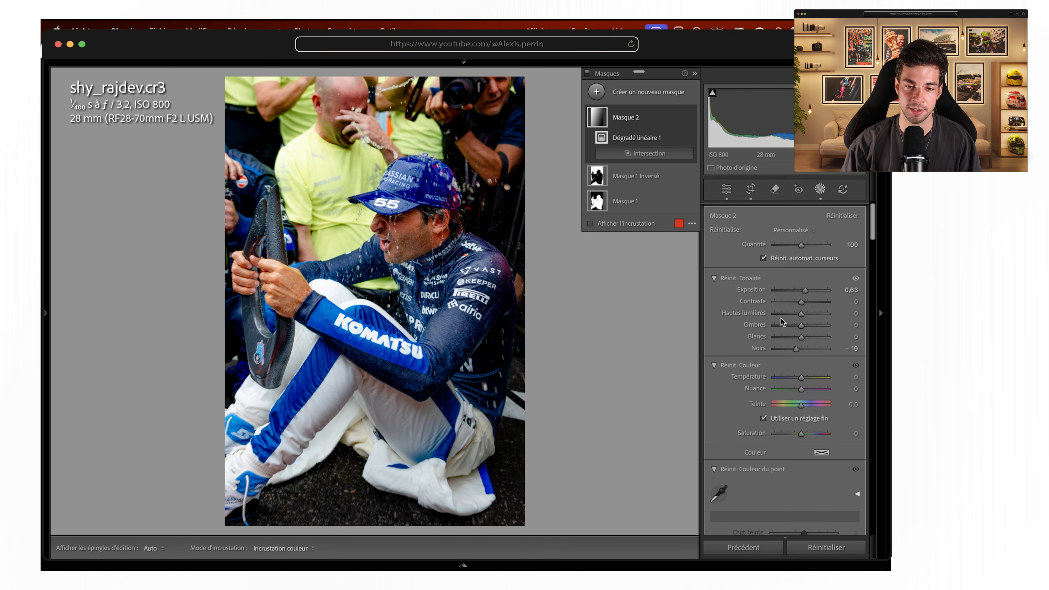
key("backslash")
key("backslash")
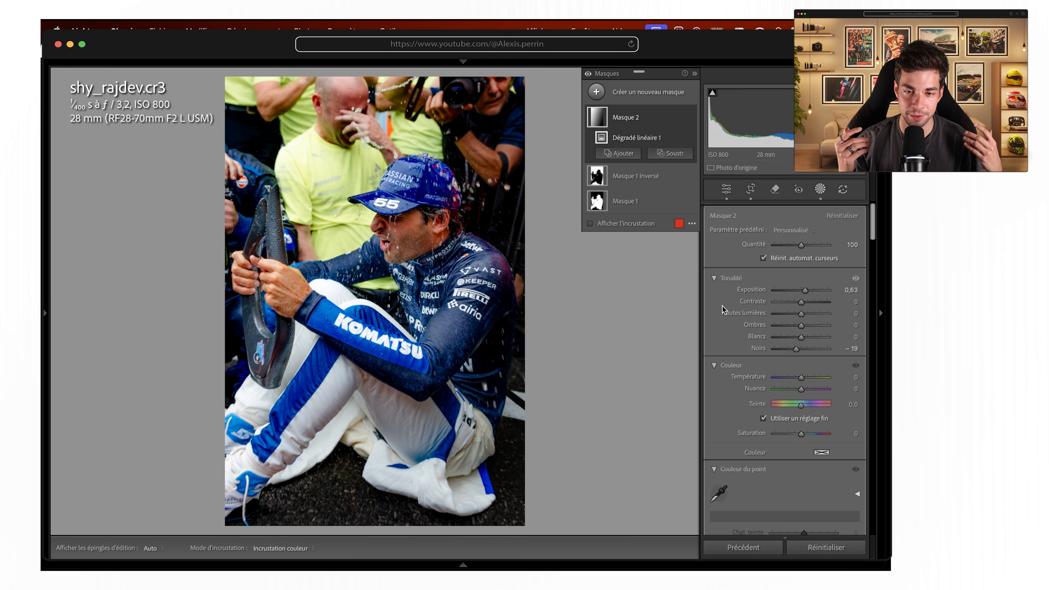
Step: Refine the overall photo with highlights −53, shadows +62 and blacks −32, and colour mixer hues of red −1 and orange −3
left_click(825, 190)
left_click_drag(353, 178, 670, 288)
left_click(820, 189)
left_click(626, 167)
left_click_drag(801, 309, 809, 309)
left_click(625, 188)
key("z")
key("backslash")
left_click_drag(810, 405, 806, 405)
left_click(820, 190)
left_click(821, 189)
left_click(625, 118)
left_click_drag(801, 277, 804, 277)
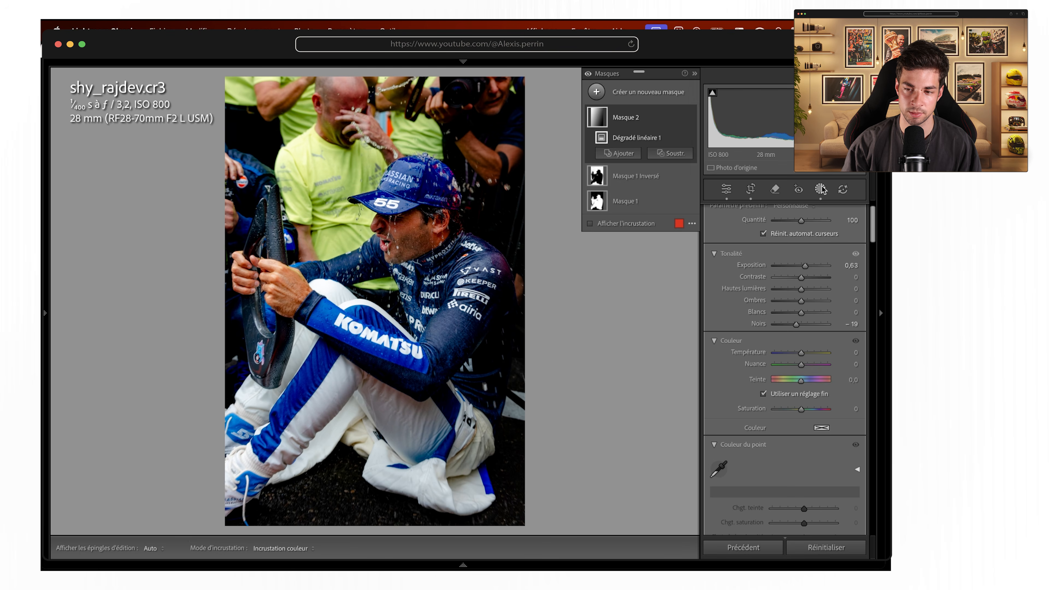
left_click(820, 190)
scroll(827, 347, "down", 10)
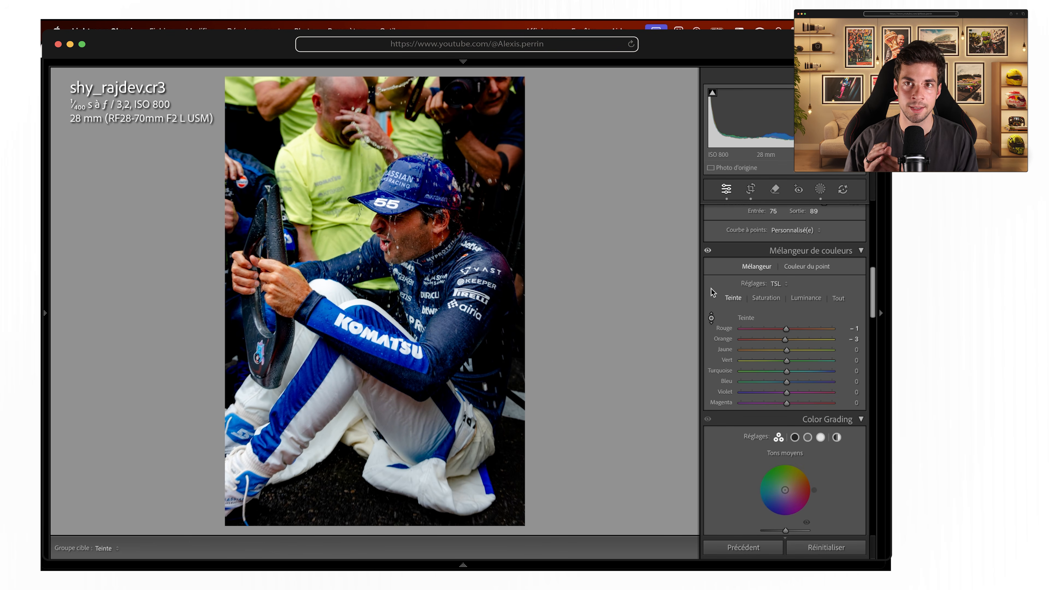
scroll(727, 288, "up", 10)
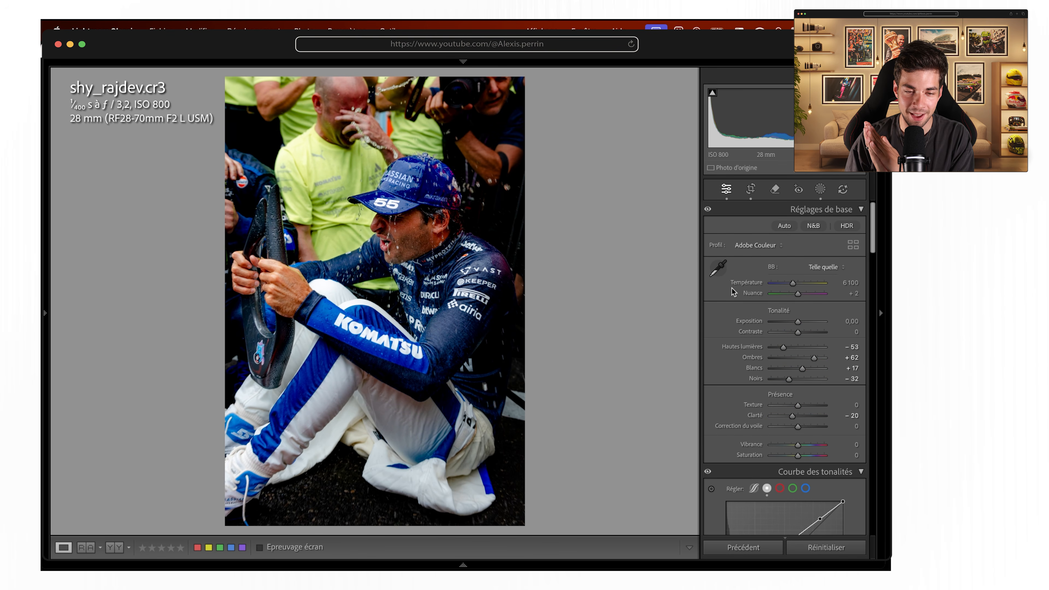